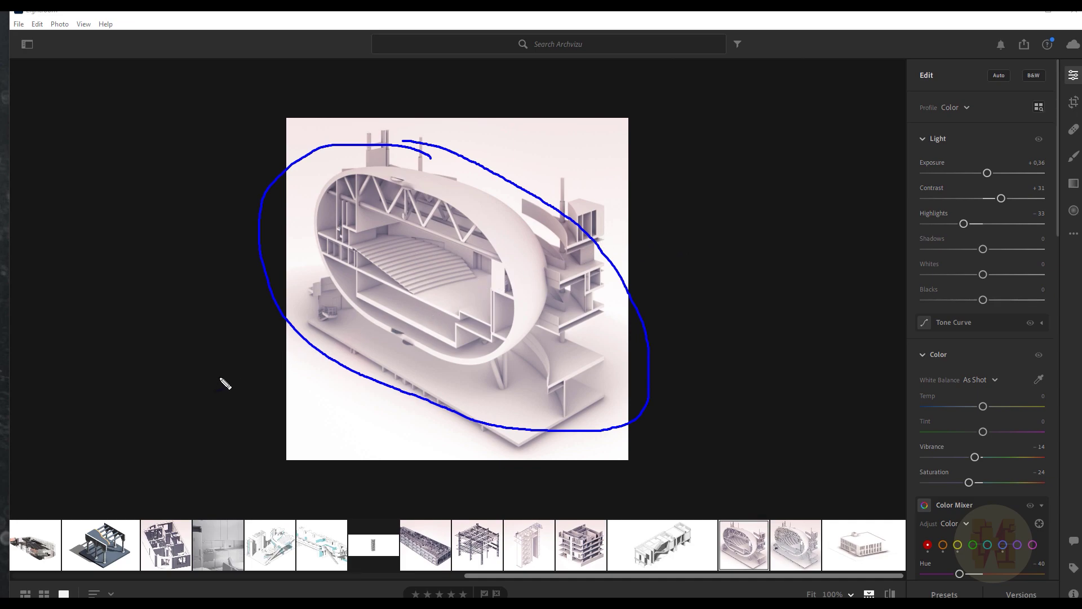
mouse_move(230, 393)
mouse_down()
mouse_move(364, 311)
mouse_move(360, 340)
mouse_up()
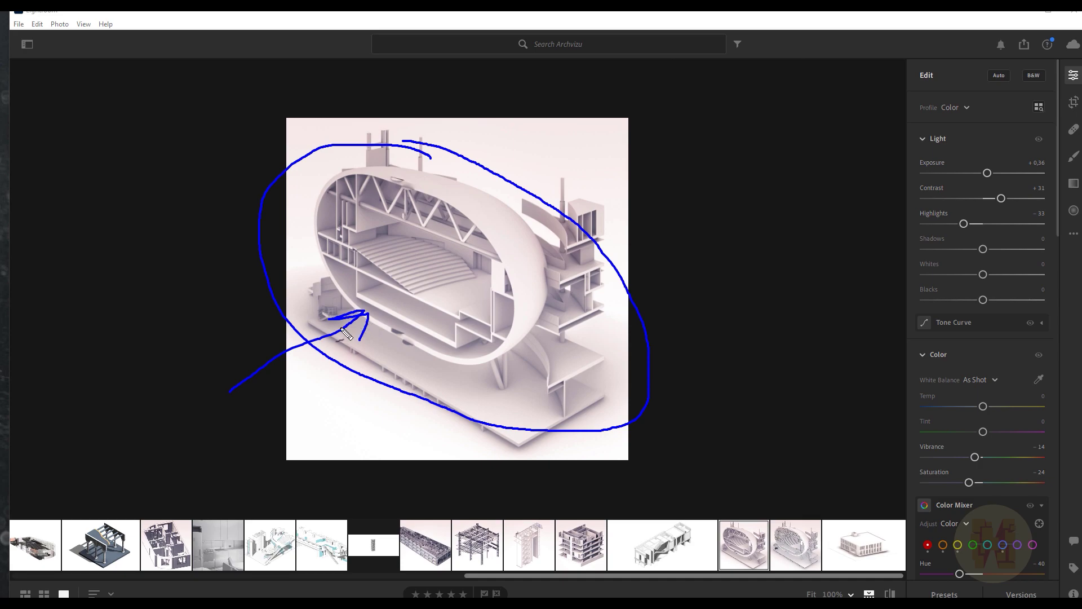
key(Escape)
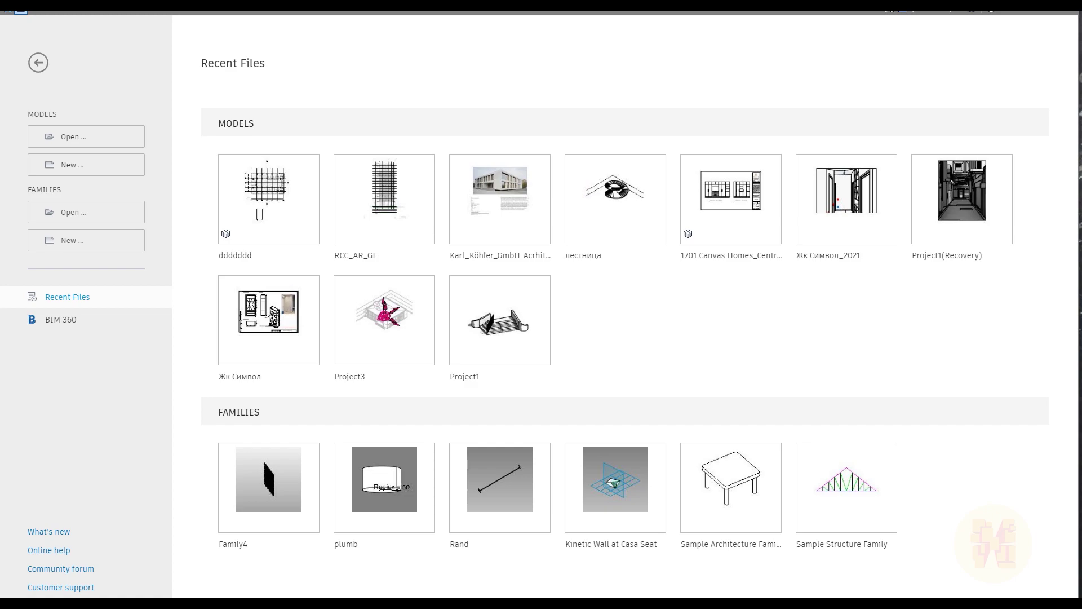
- Switch to Revit, create a new project model and open its East elevation
click(79, 165)
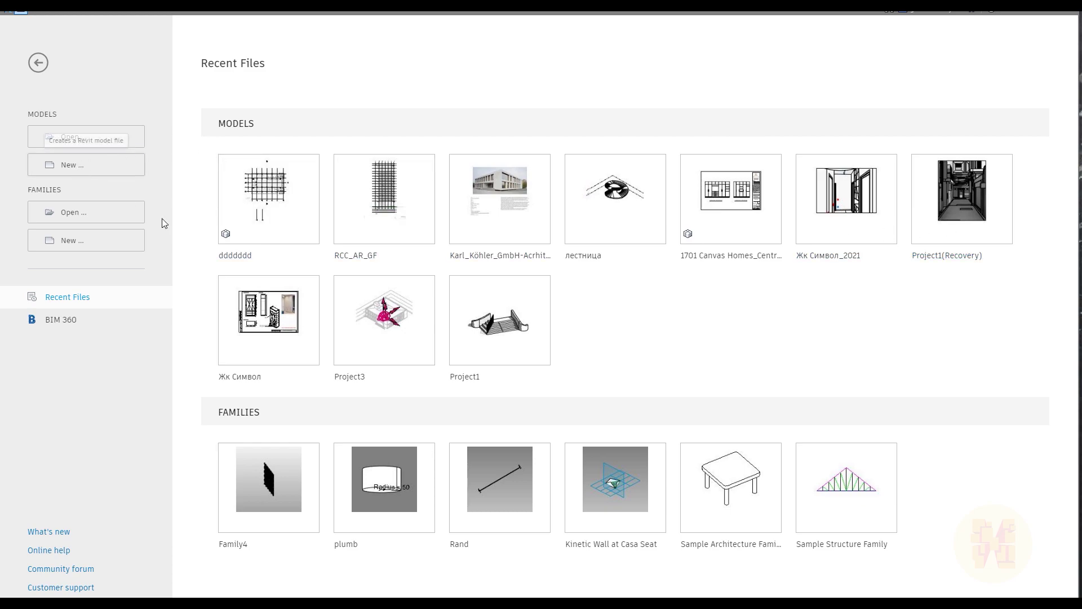
click(519, 241)
click(496, 295)
click(501, 302)
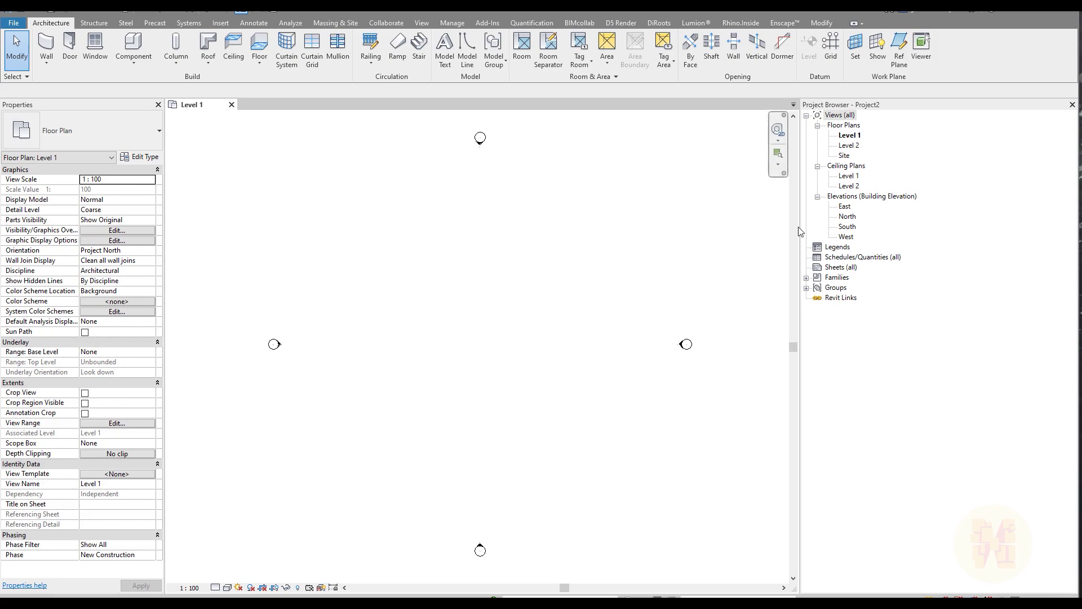
double_click(844, 208)
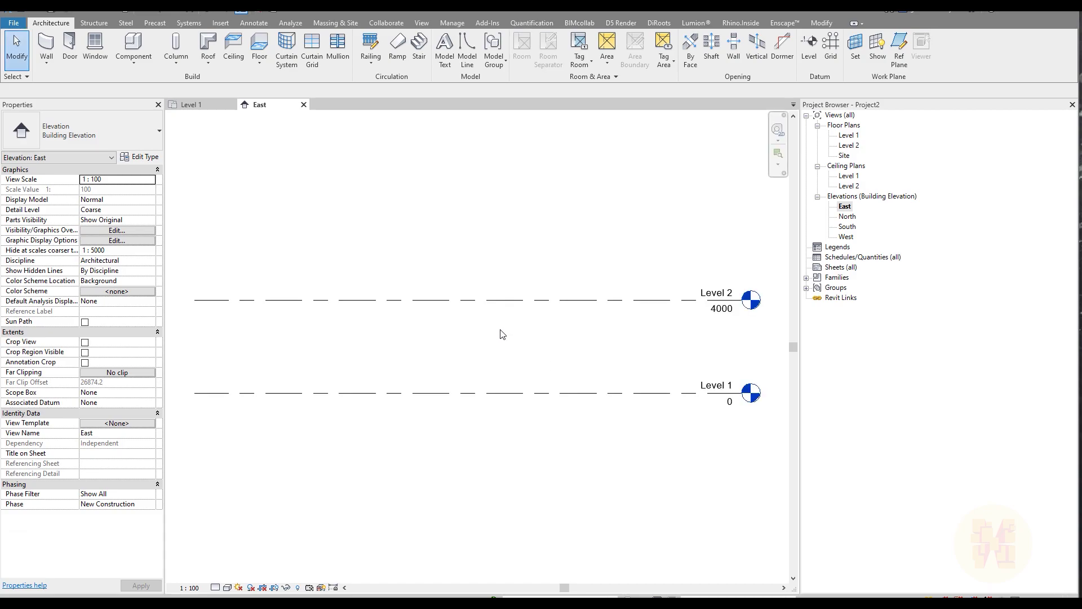
- Copy Level 2 upward repeatedly at 4000 mm spacing to add levels at 8000, 12000, 16000 and 20000
click(504, 299)
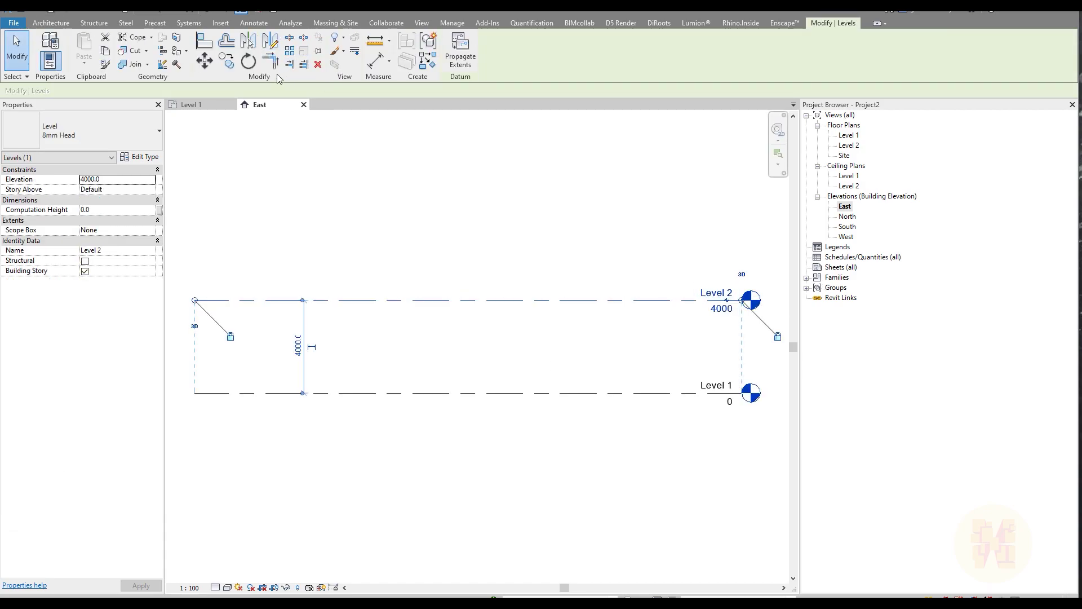
click(227, 63)
click(367, 393)
click(368, 300)
click(373, 214)
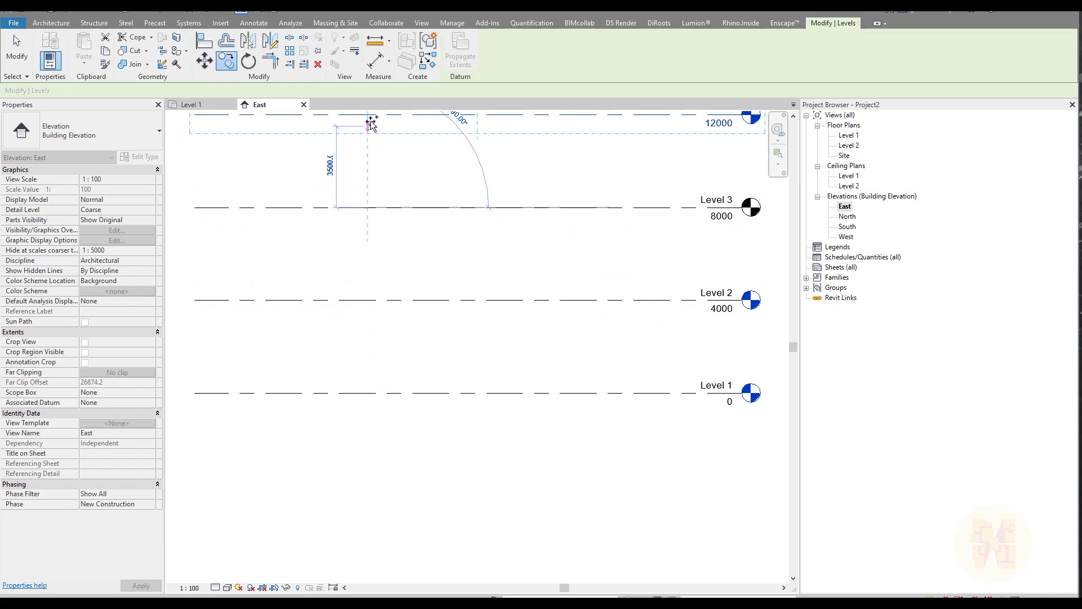
click(367, 114)
scroll(403, 356, down, 2)
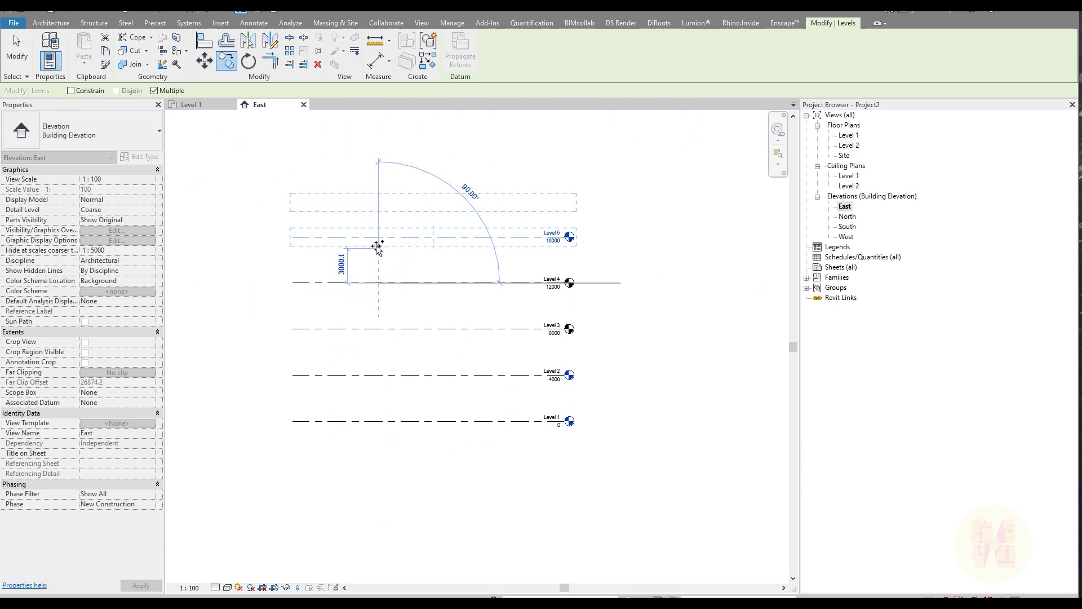
click(377, 237)
key(Escape)
key(Escape)
- Copy Level 1 downward four times at 4000 mm spacing to add levels below zero, starting at -4000
drag(458, 366, 447, 399)
click(221, 63)
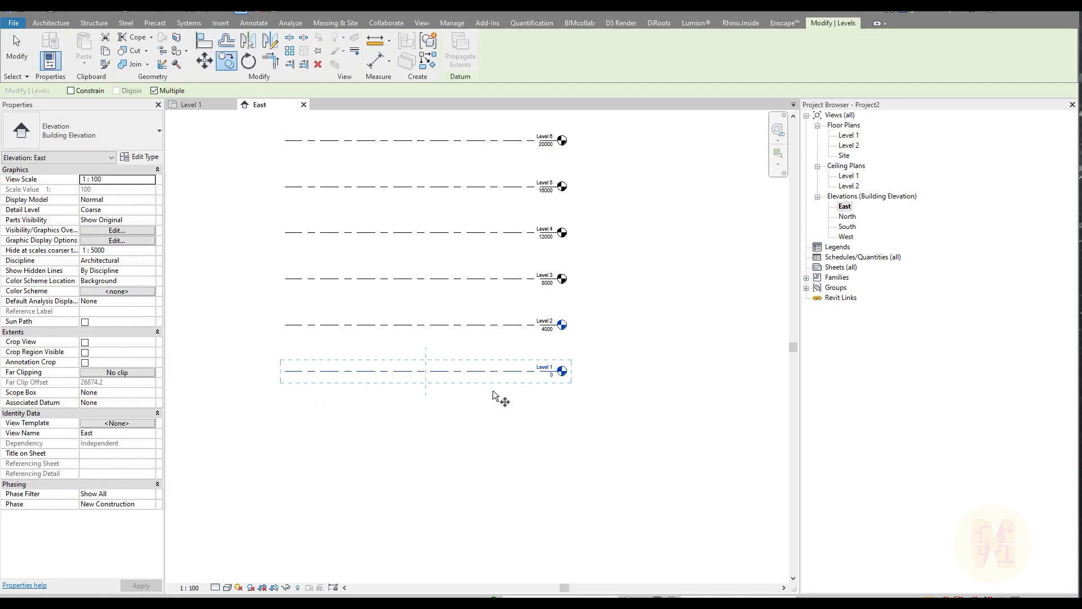
click(370, 332)
click(360, 378)
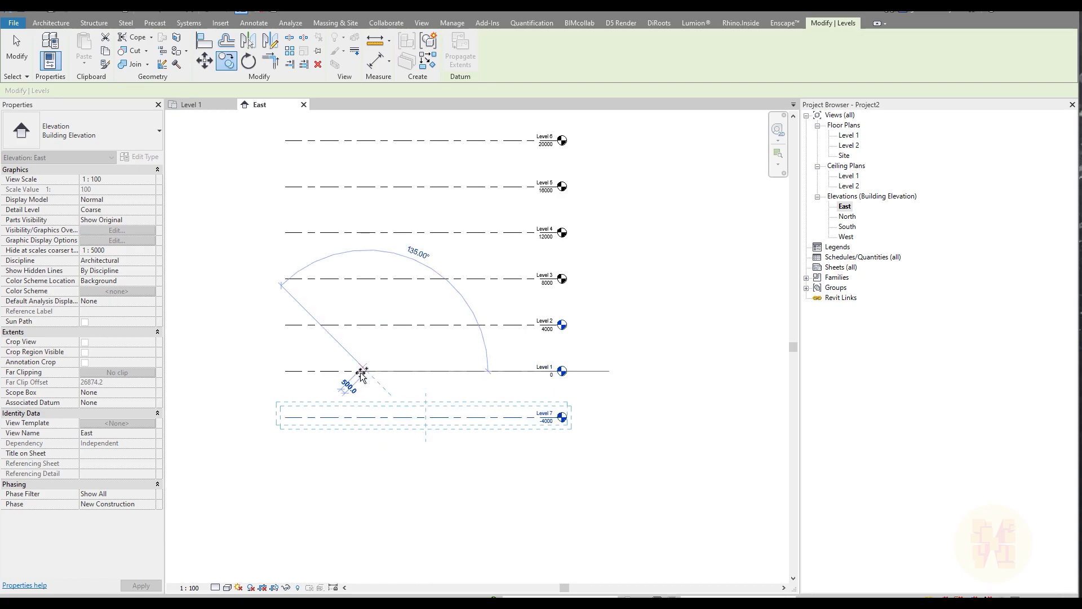
click(364, 424)
click(369, 470)
click(367, 517)
key(Escape)
key(Escape)
- Stretch the free ends of all the level lines together to about twice their length
middle_drag(689, 400, 679, 358)
scroll(679, 358, down, 3)
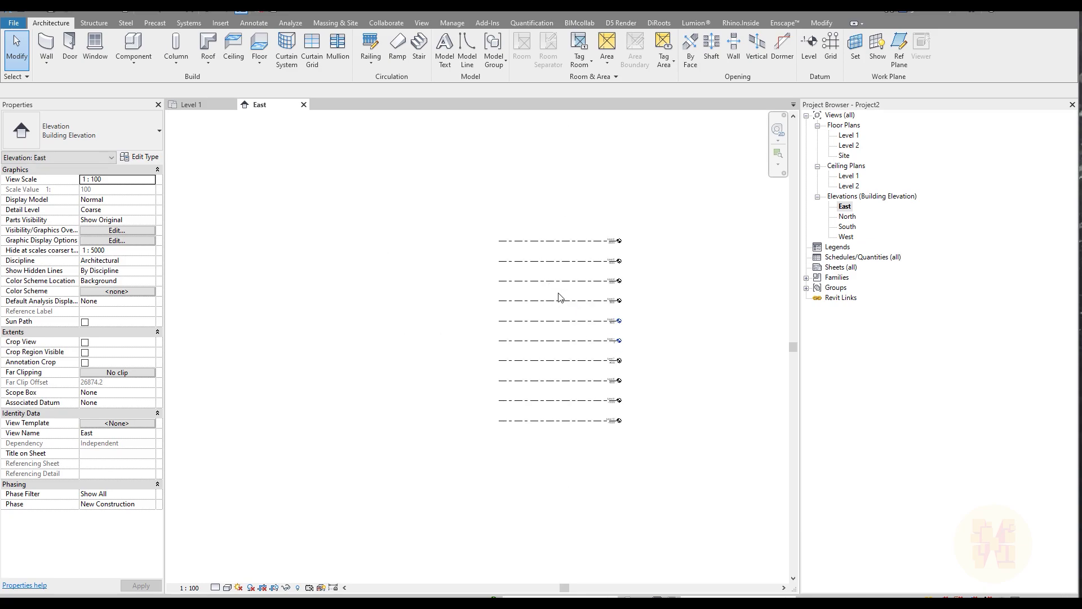
click(527, 242)
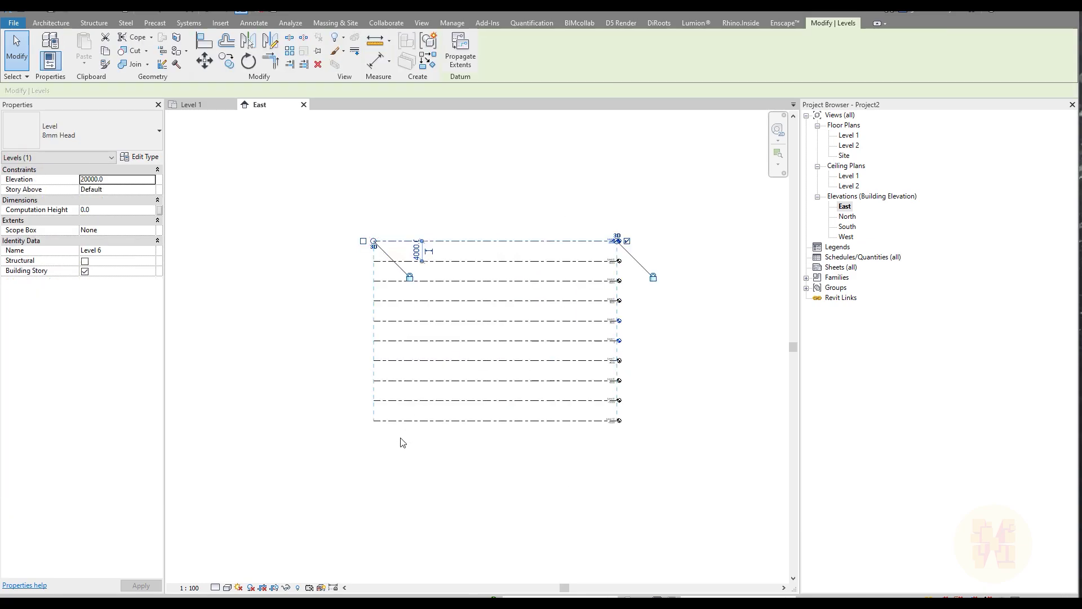
click(413, 403)
- Return to the Level 1 plan and create a new conceptual mass from the Metric Mass.rft template
click(204, 105)
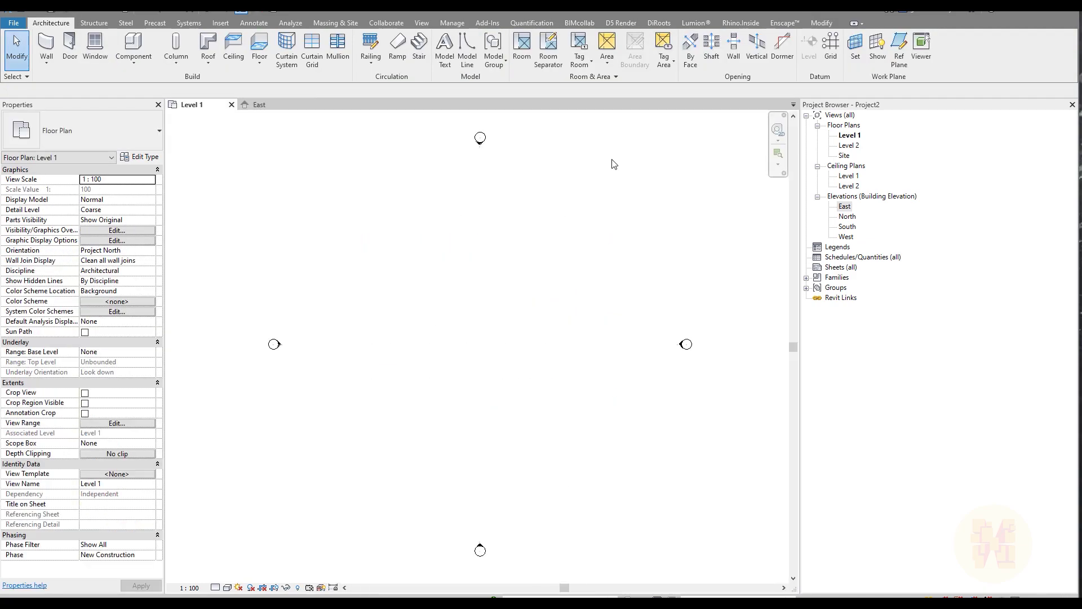
click(17, 25)
mouse_move(75, 74)
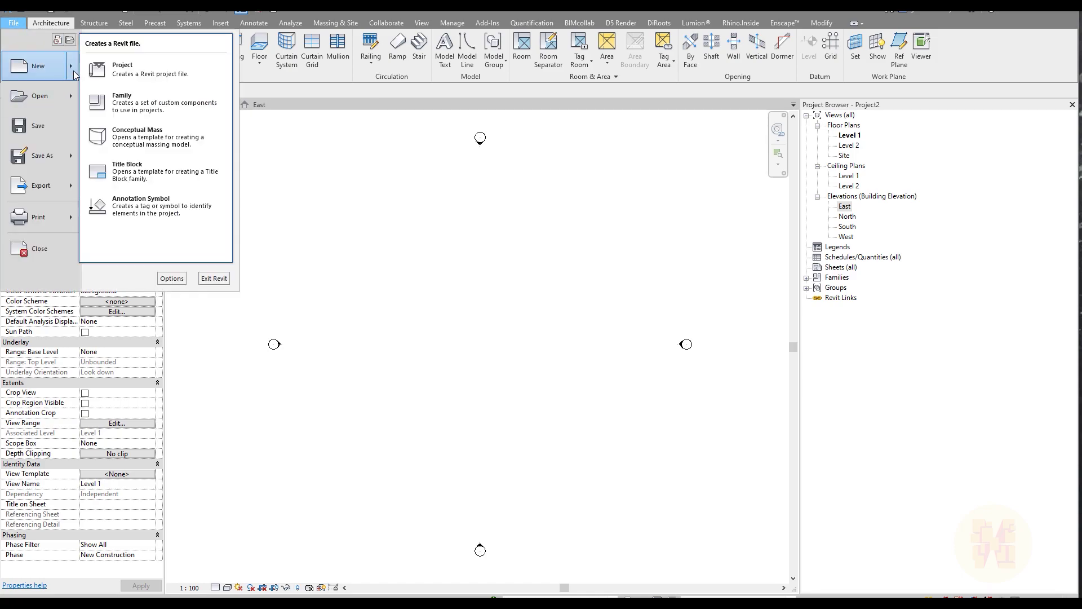
click(130, 134)
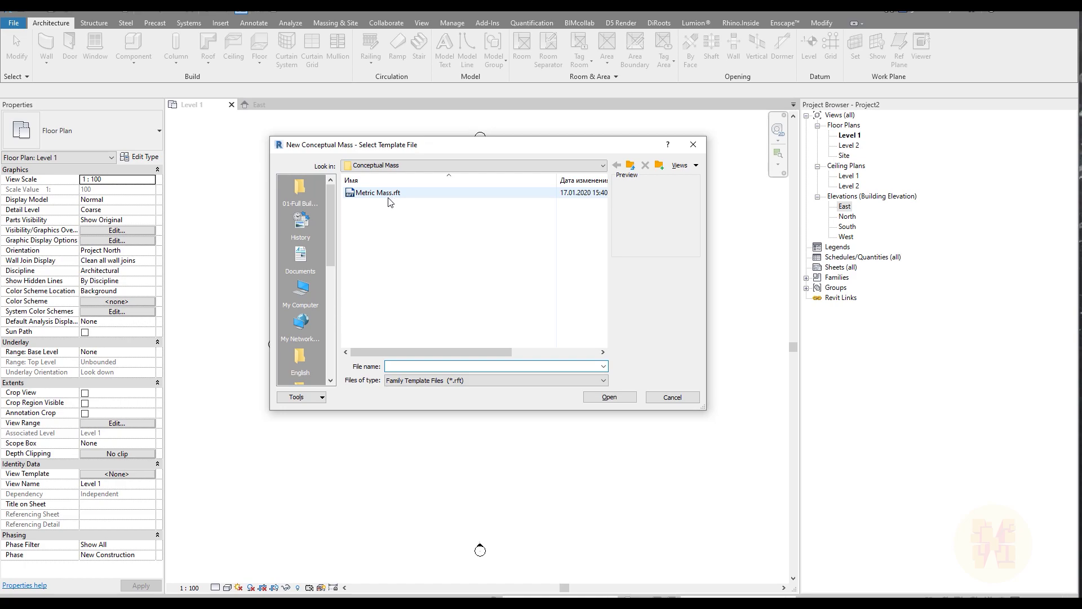
click(379, 193)
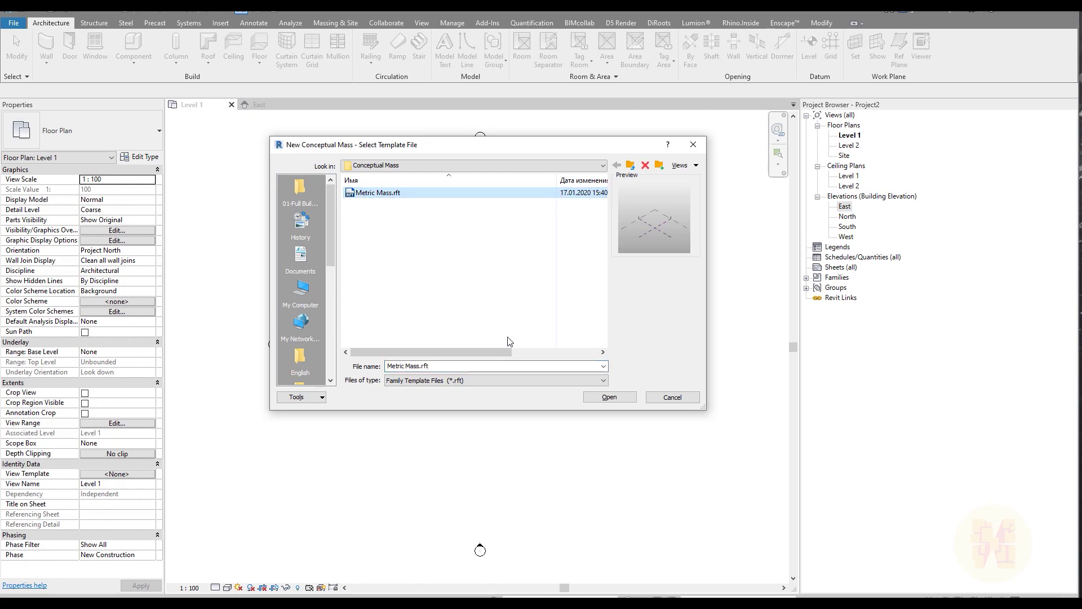
click(607, 398)
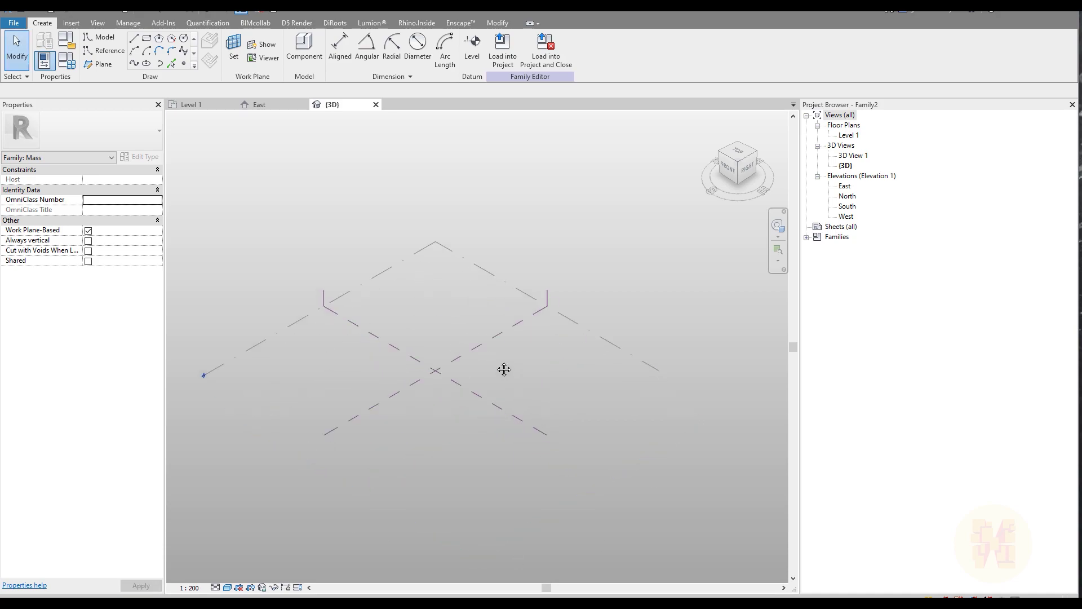
- In the top view, draw a model-line circle of 18000 mm radius centred on the reference planes' intersection
mouse_move(504, 369)
middle_down()
mouse_move(514, 358)
mouse_move(485, 365)
mouse_move(506, 352)
middle_up()
click(736, 154)
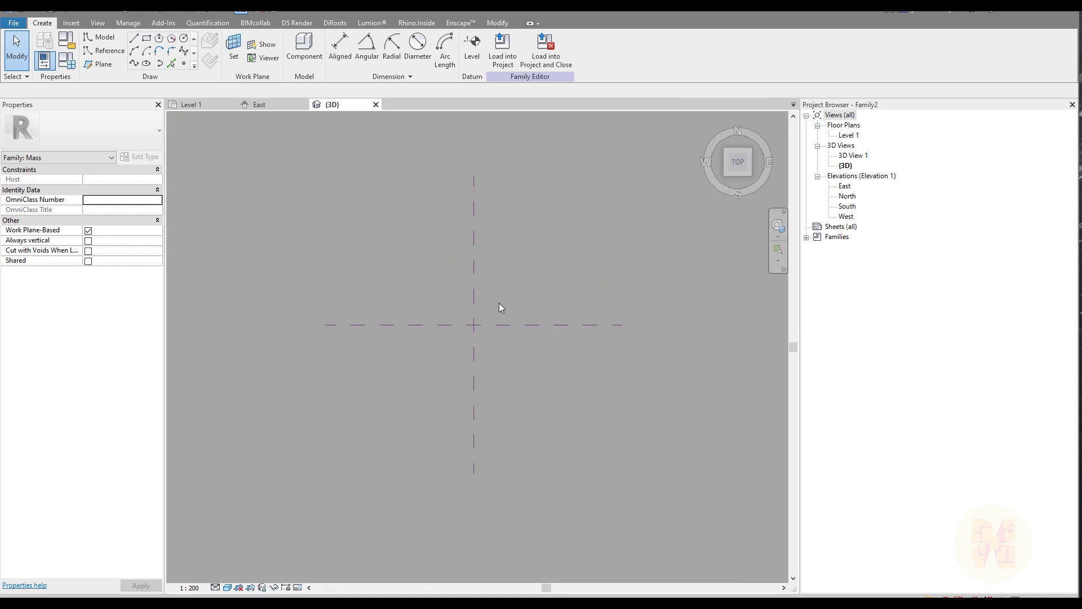
click(428, 352)
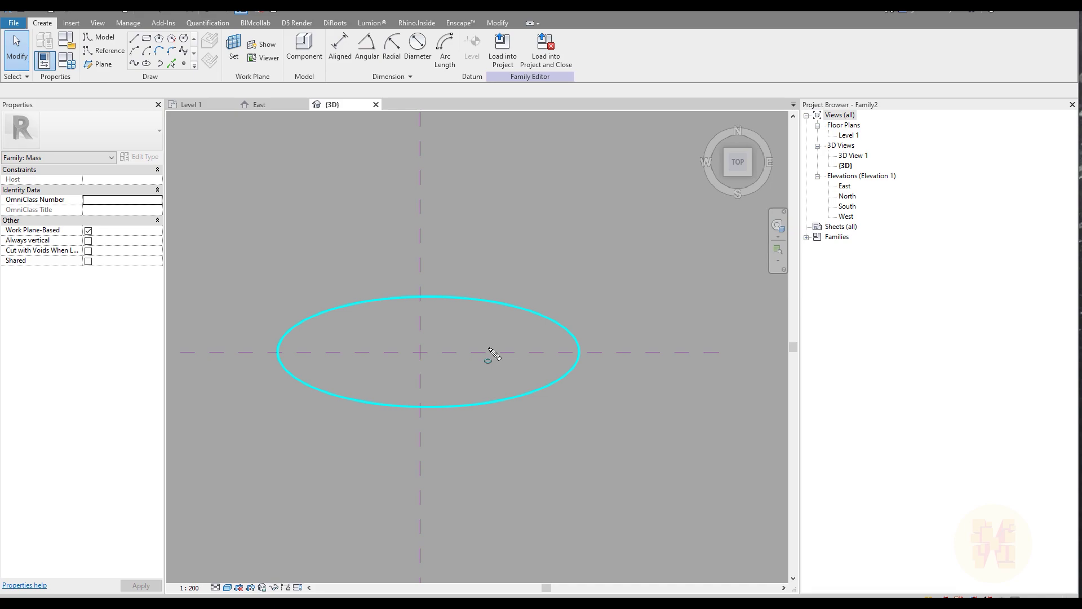
key(ctrl+z)
click(183, 39)
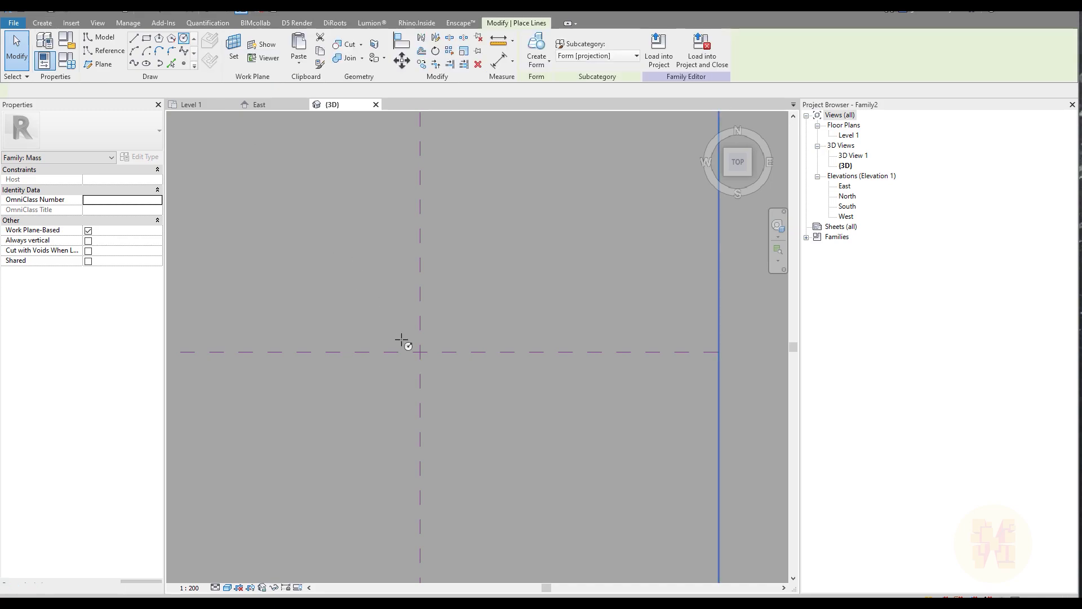
click(420, 352)
click(510, 423)
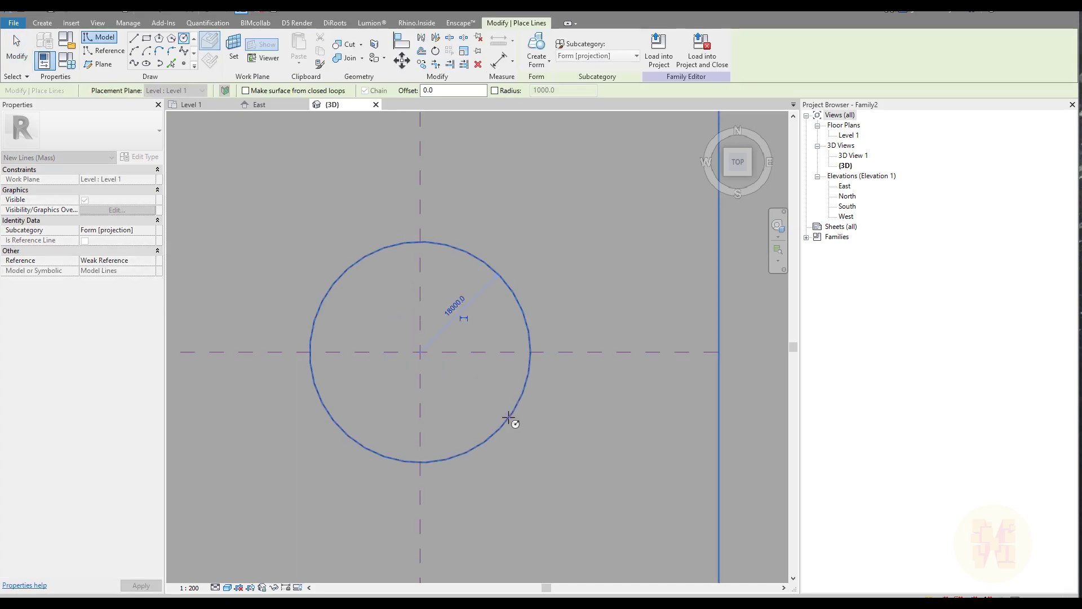
key(Escape)
- Draw an ellipse centred on the east end of the horizontal reference plane, with a 27000 mm semi-axis along that plane
middle_drag(532, 413, 376, 404)
click(151, 70)
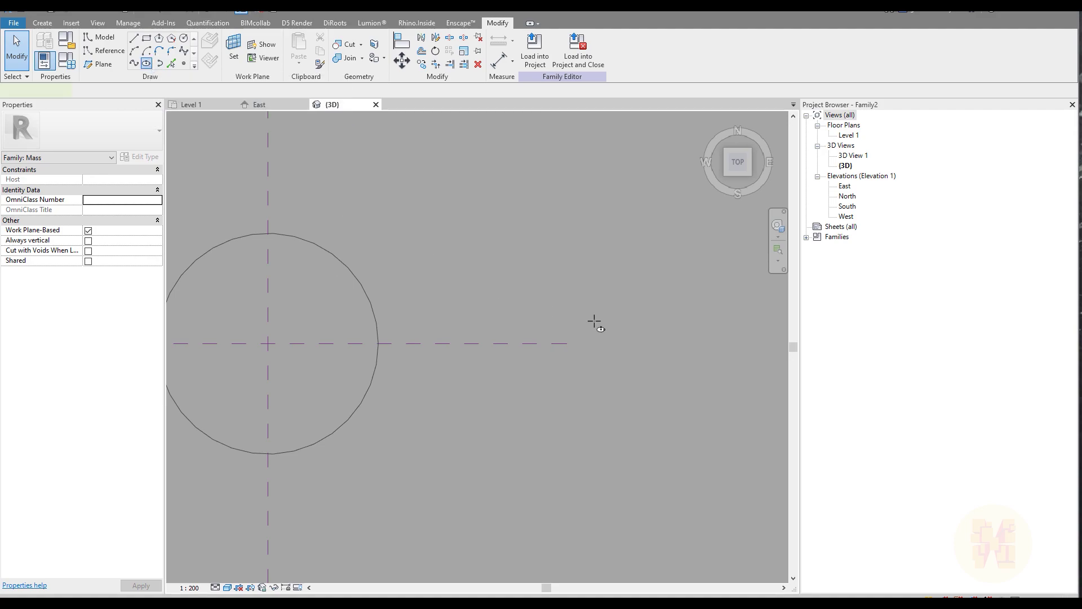
click(566, 341)
middle_drag(645, 425, 555, 423)
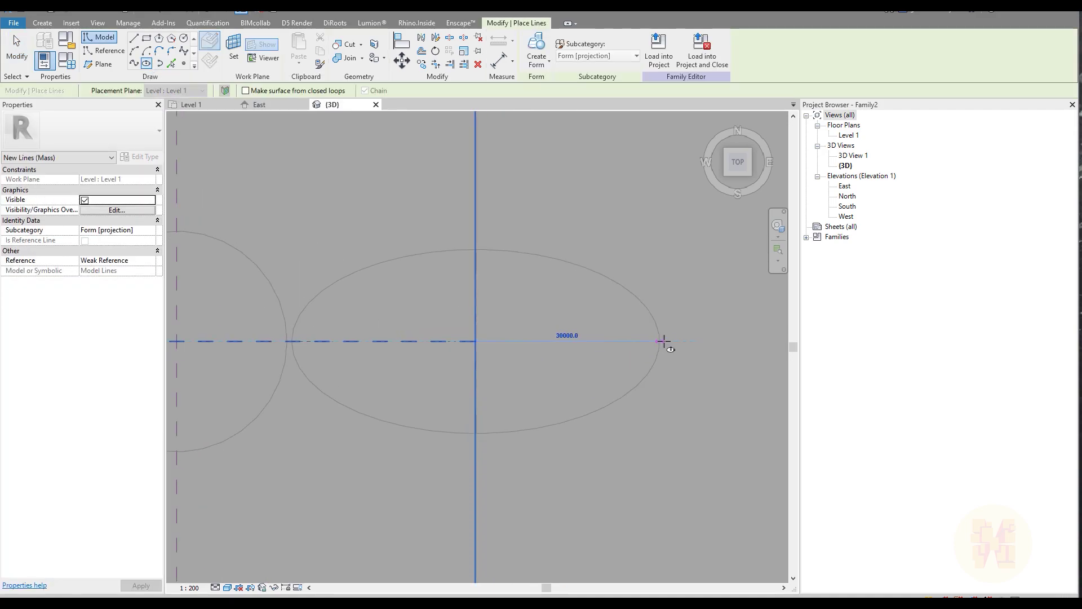
click(643, 341)
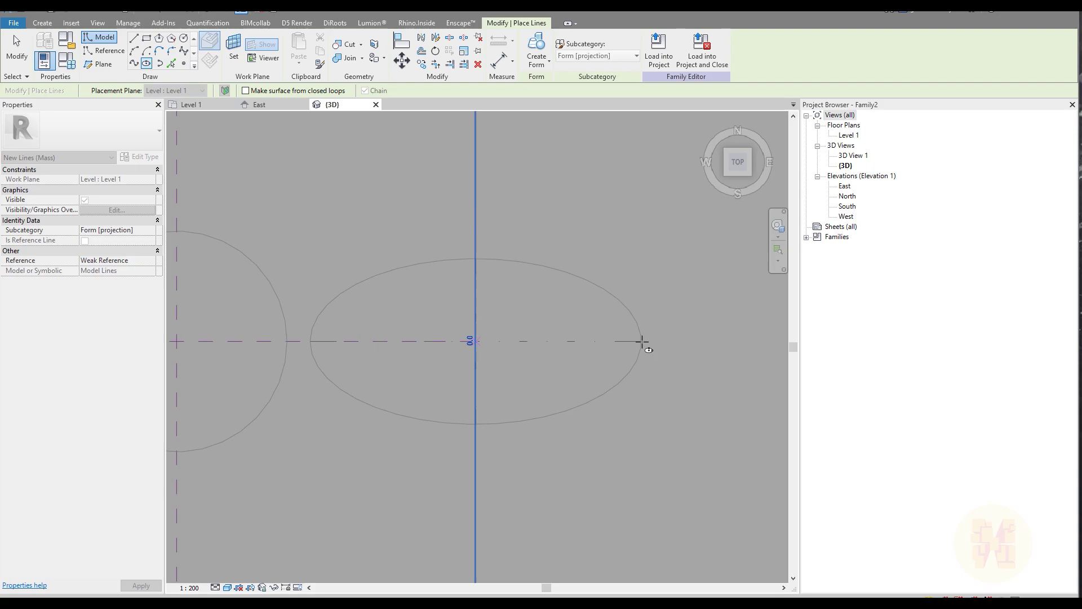
key(Escape)
key(Escape)
- Create a solid form 20000 mm high from the ellipse
scroll(398, 412, down, 2)
shift+middle_drag(476, 404, 462, 307)
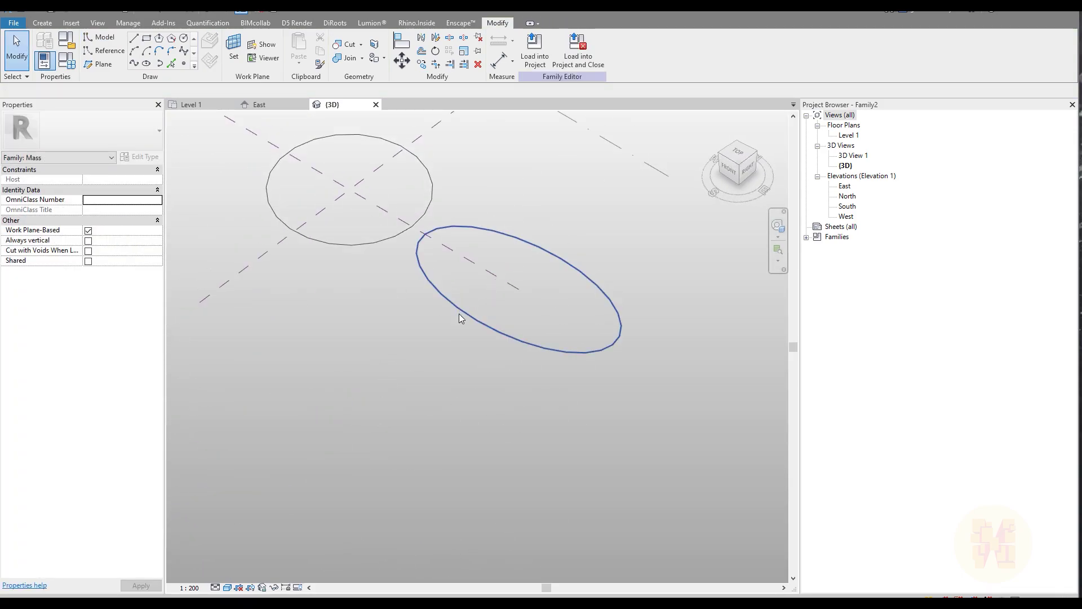
click(459, 314)
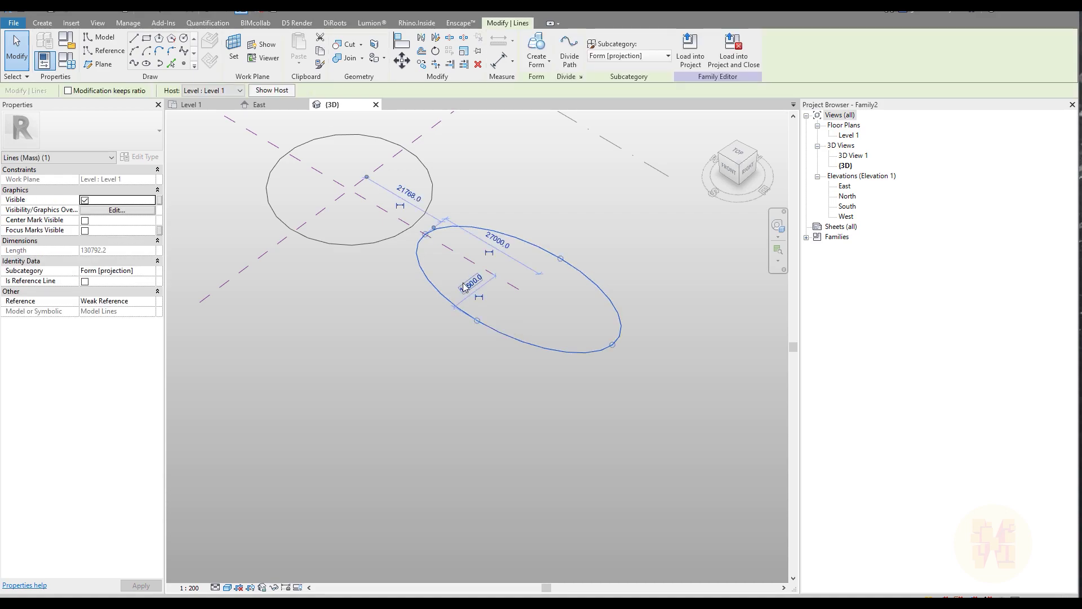
click(536, 49)
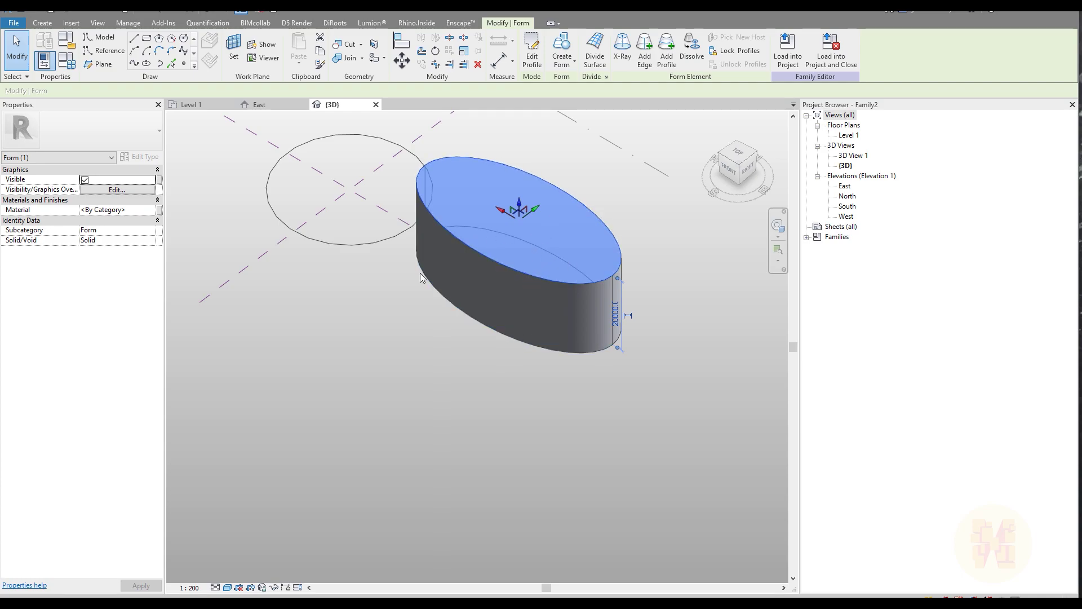
click(483, 393)
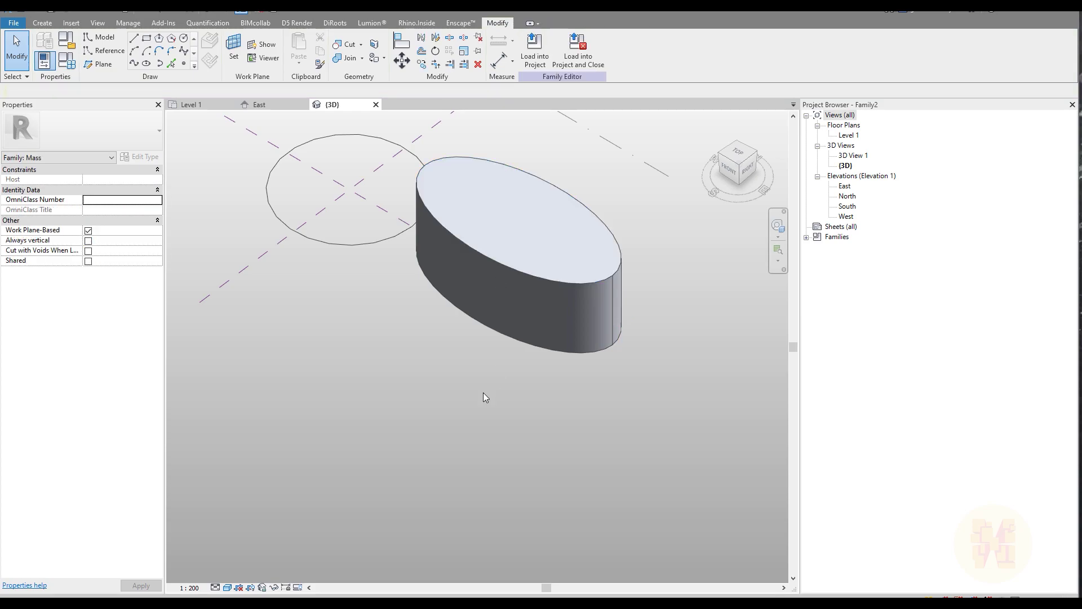
- Create a form from the 18000 mm radius circle, choosing the sphere instead of the cylinder
click(361, 248)
middle_drag(301, 259, 333, 322)
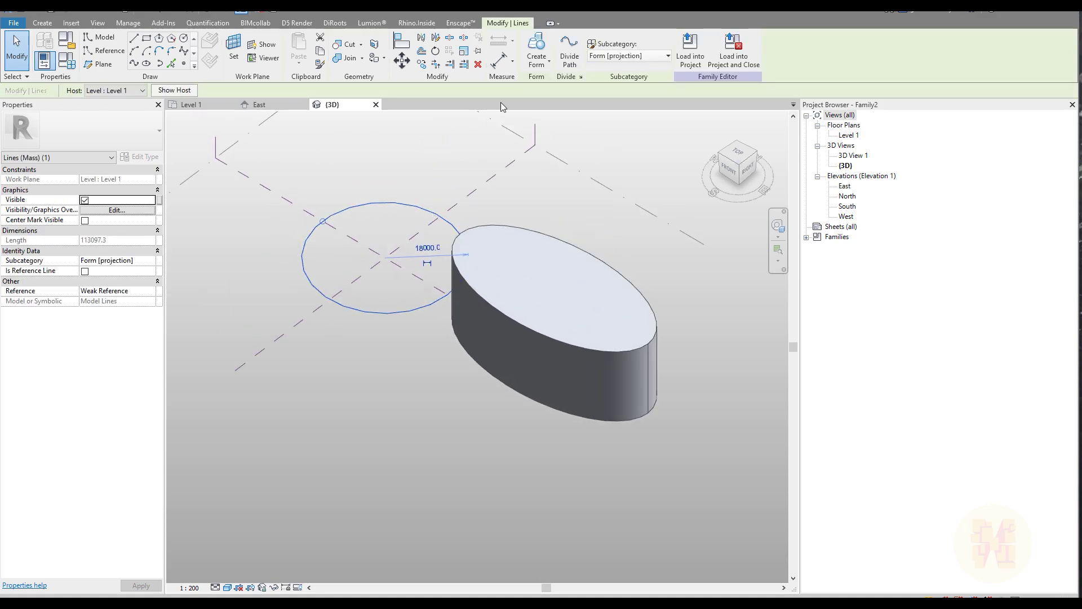
click(537, 51)
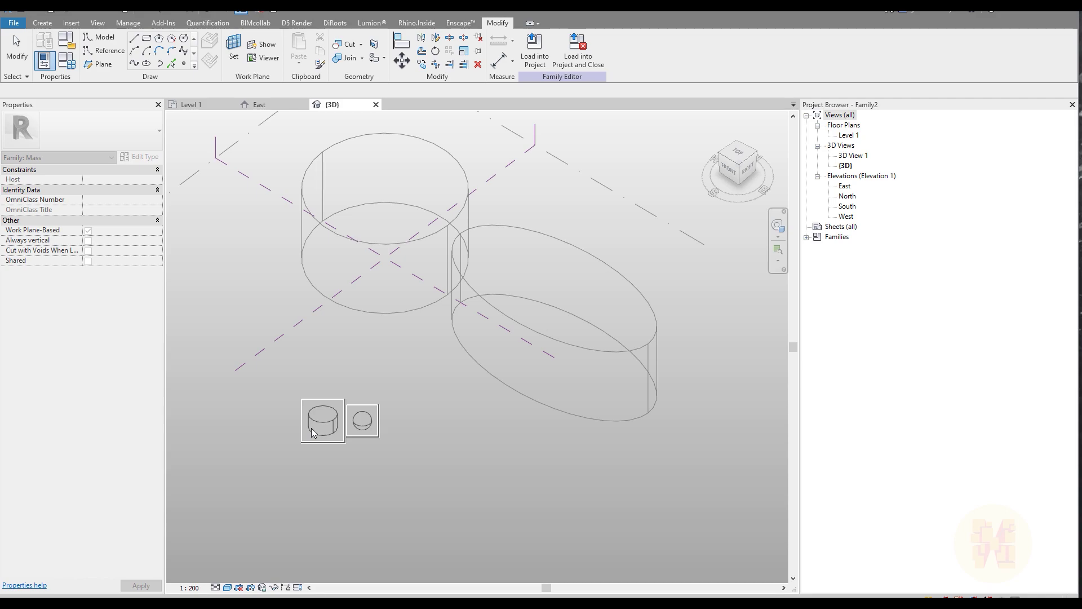
click(356, 432)
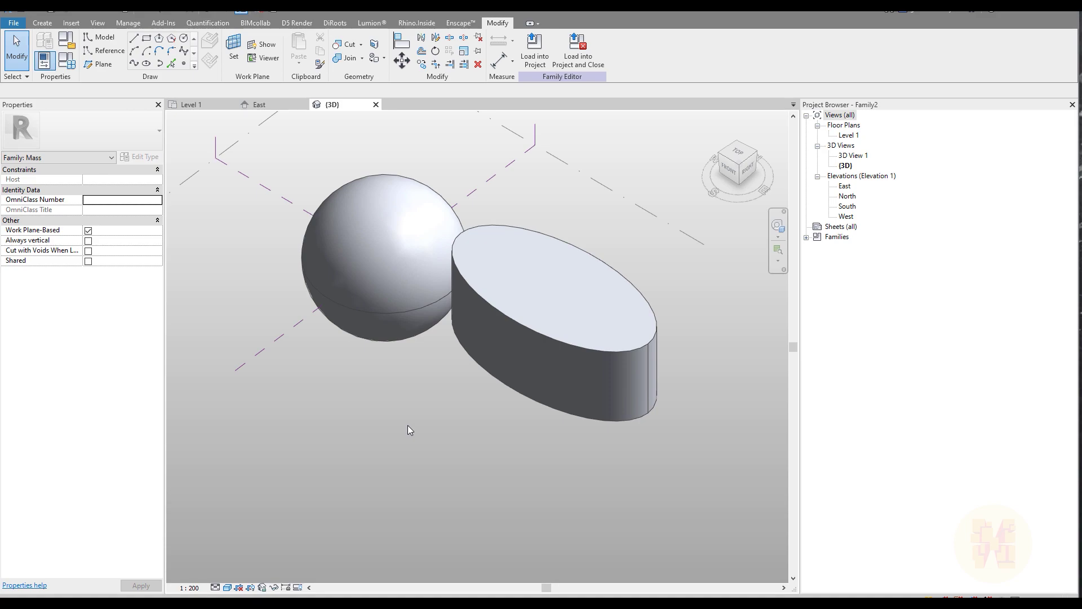
- Delete the elliptical solid beside the sphere
click(553, 337)
key(Delete)
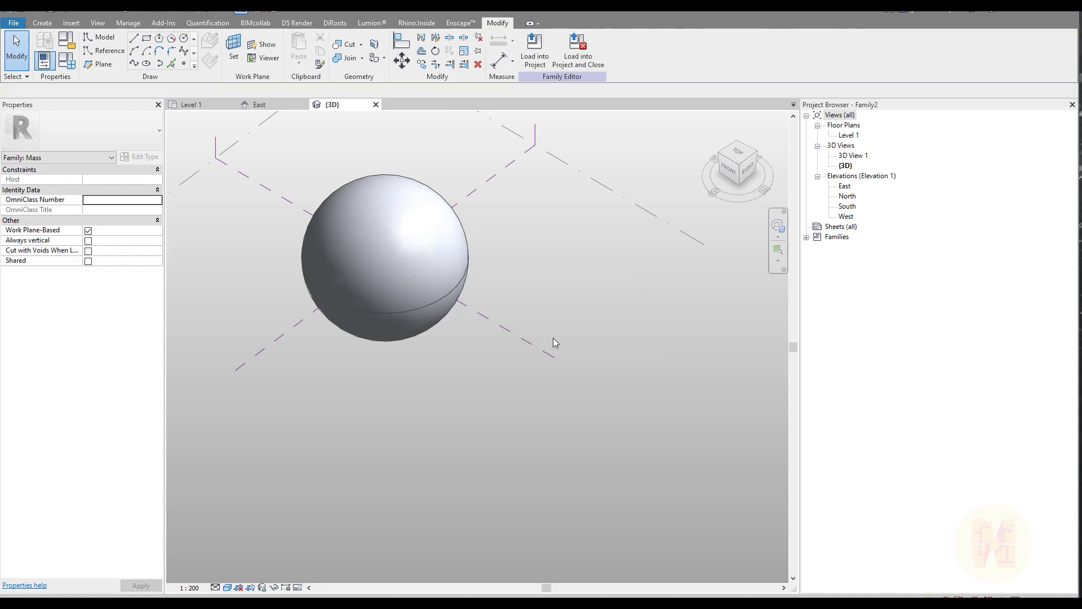
- Edit the sphere's profile and delete its semicircular arc, leaving only the straight diameter line
shift+middle_drag(522, 354, 424, 275)
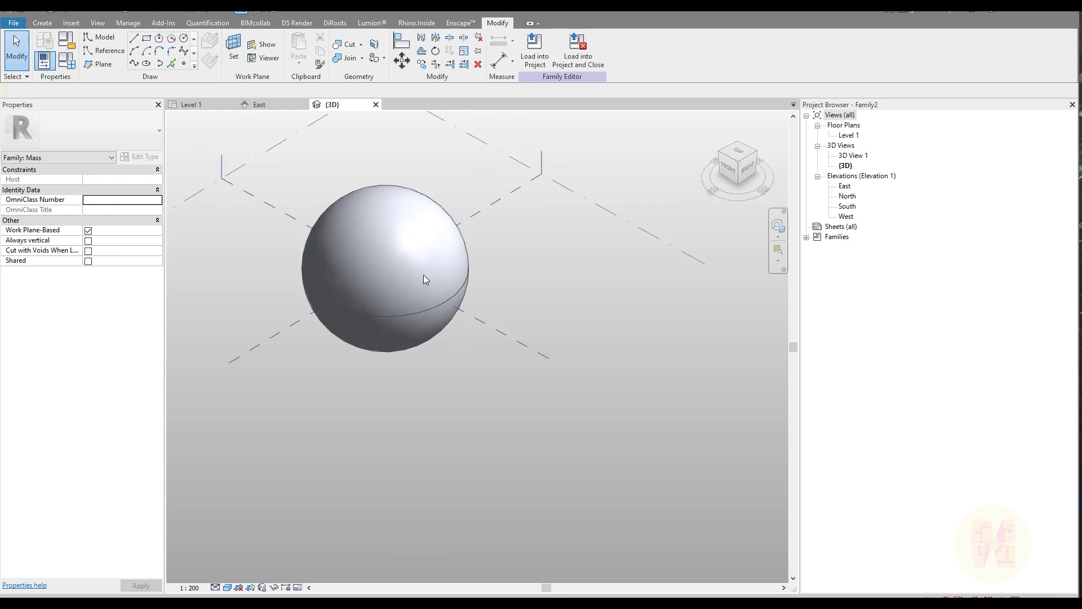
click(357, 316)
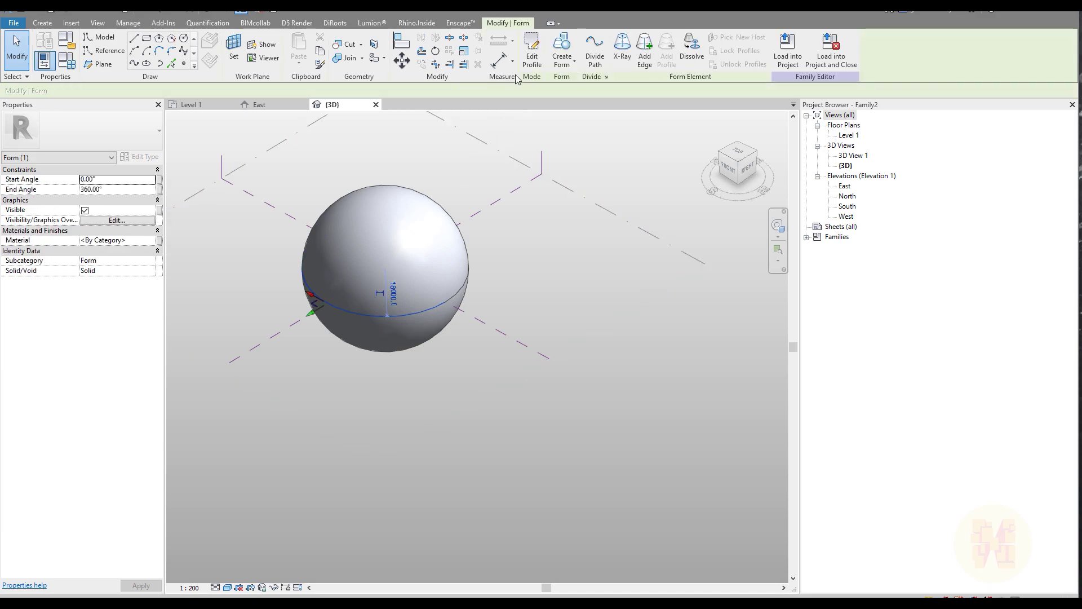
click(532, 54)
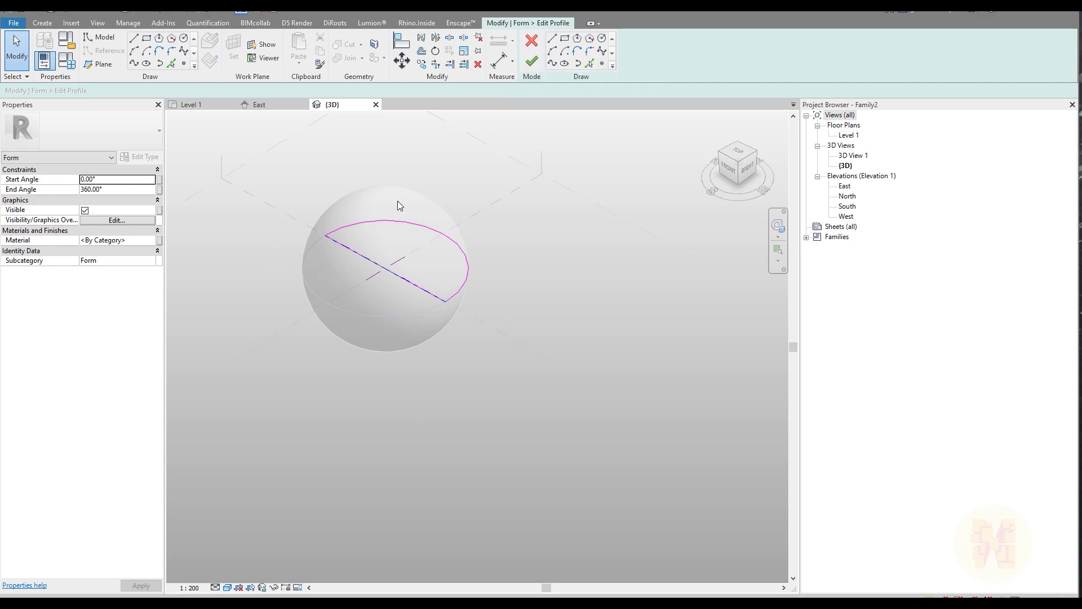
click(736, 153)
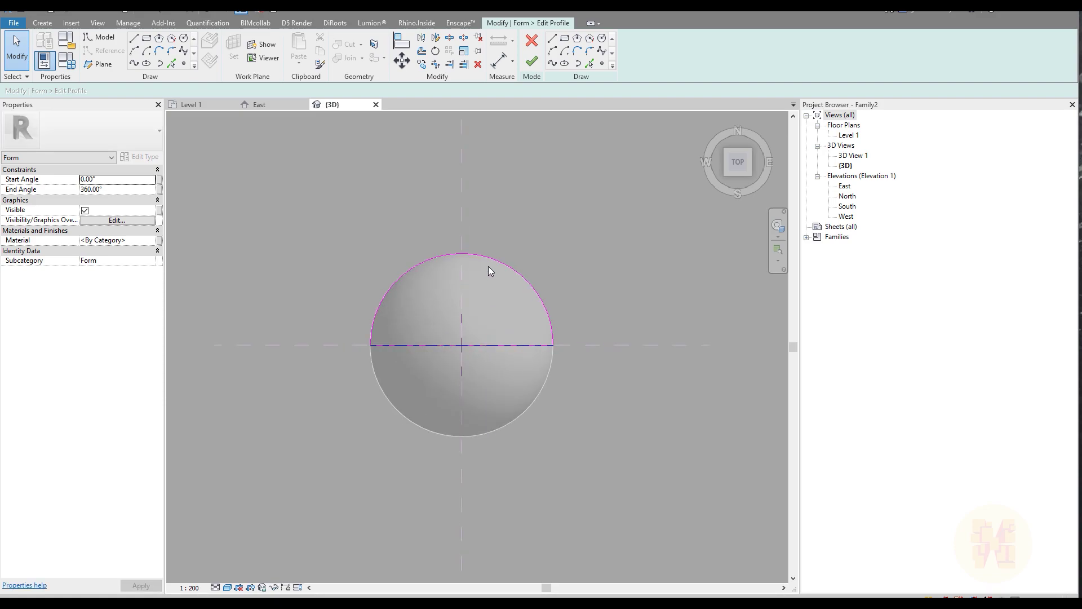
click(531, 286)
key(Delete)
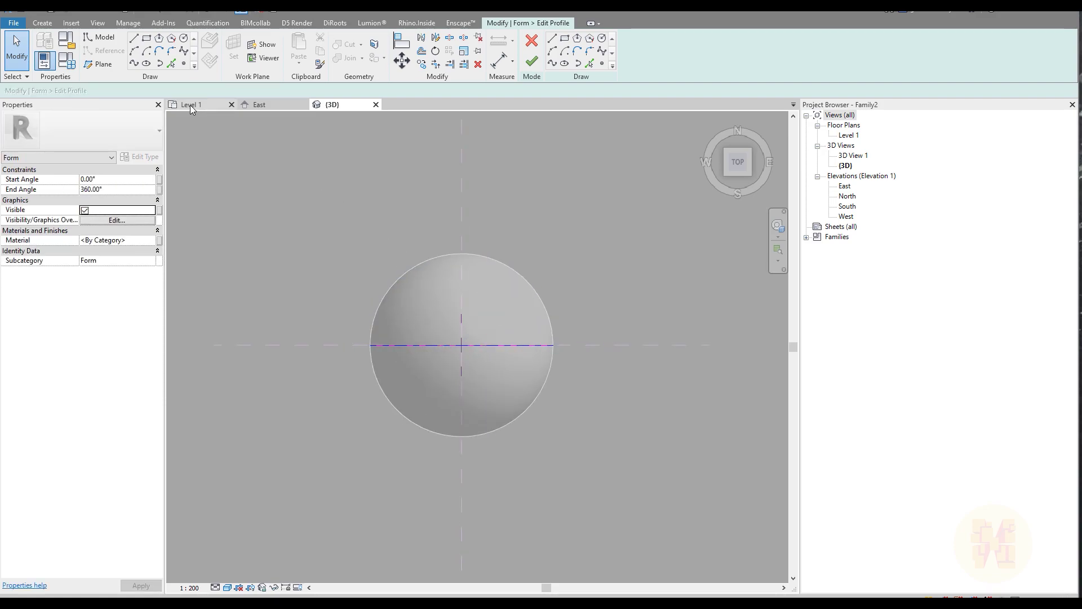
- Draw an ellipse centred on the sphere's centre, with a semi-axis of about 41000 mm along the horizontal reference plane
click(146, 65)
click(461, 345)
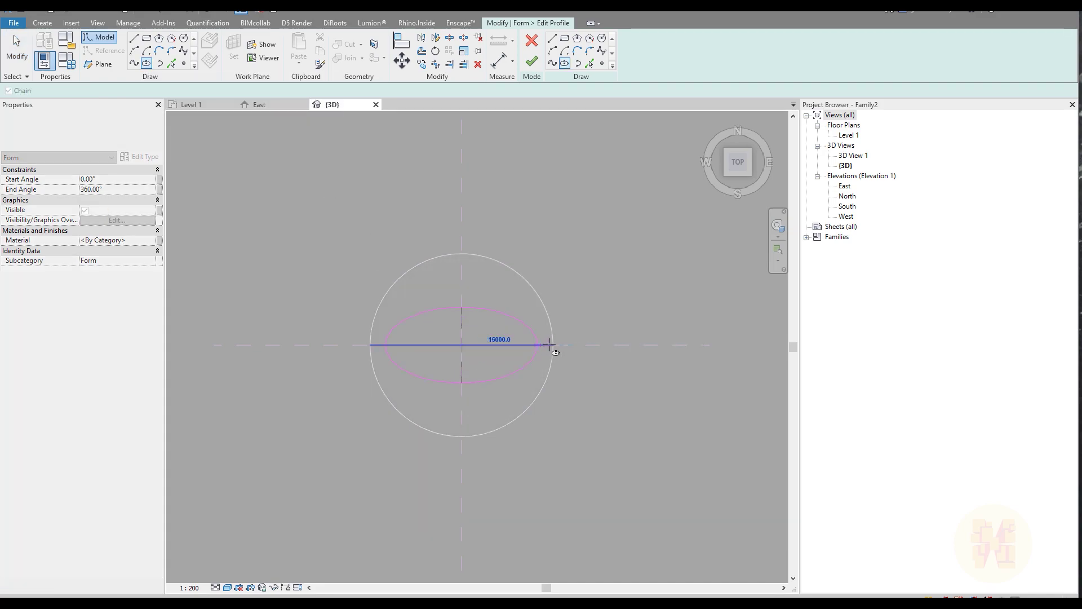
click(674, 346)
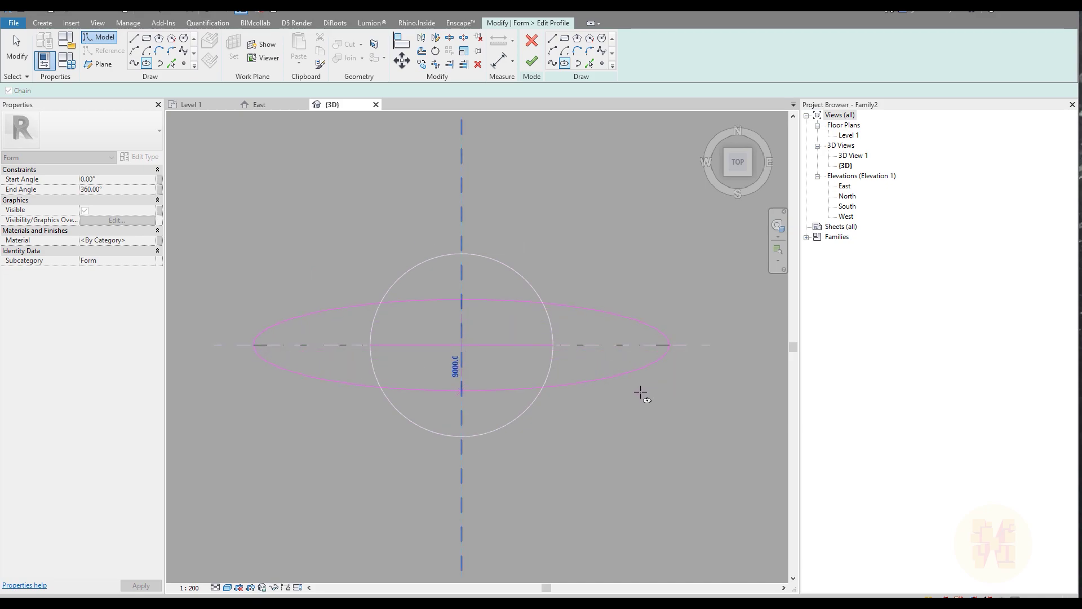
click(666, 441)
key(Escape)
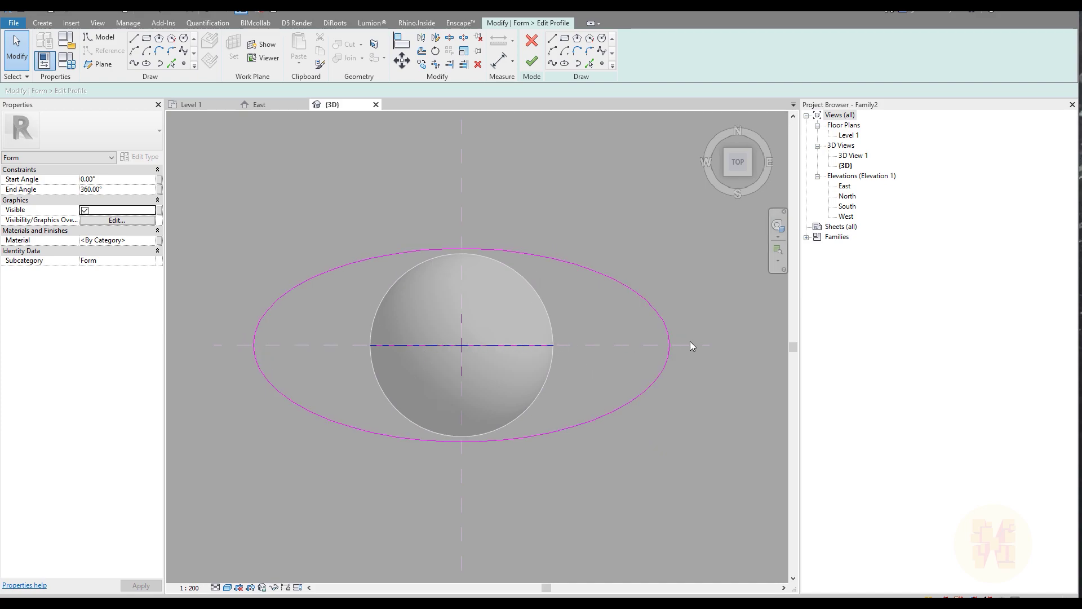
- Trim the ellipse and the diameter line into a closed northern half-ellipse, and finish editing the form's profile
click(450, 39)
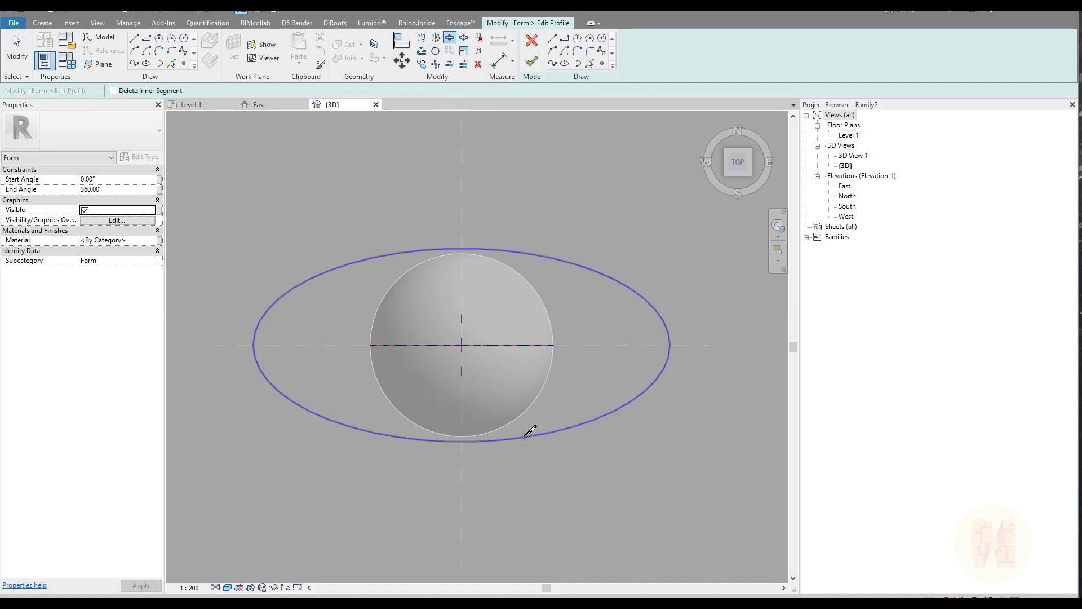
key(Escape)
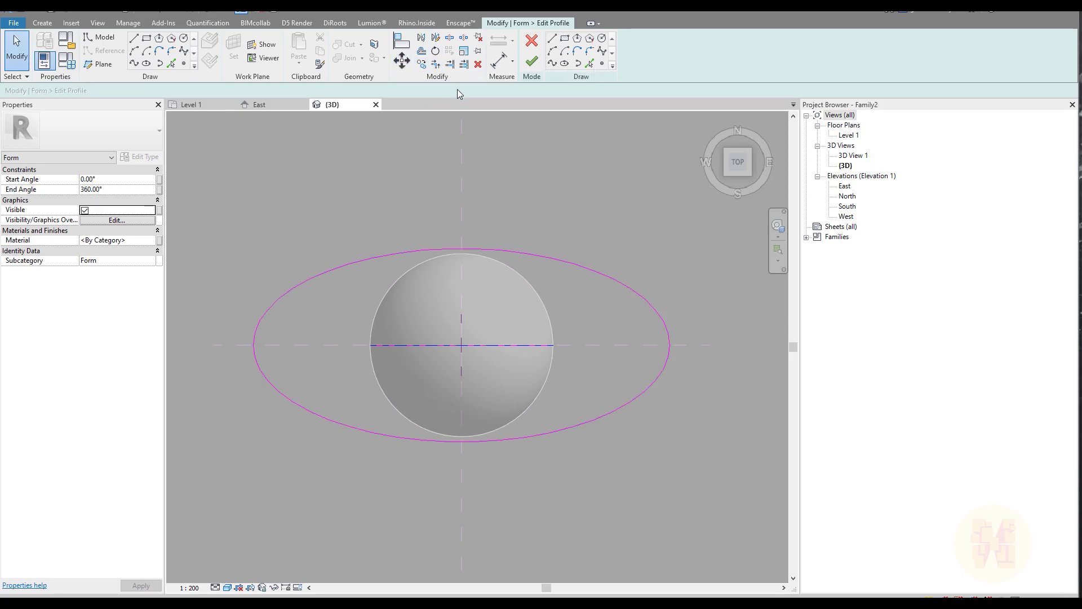
click(435, 65)
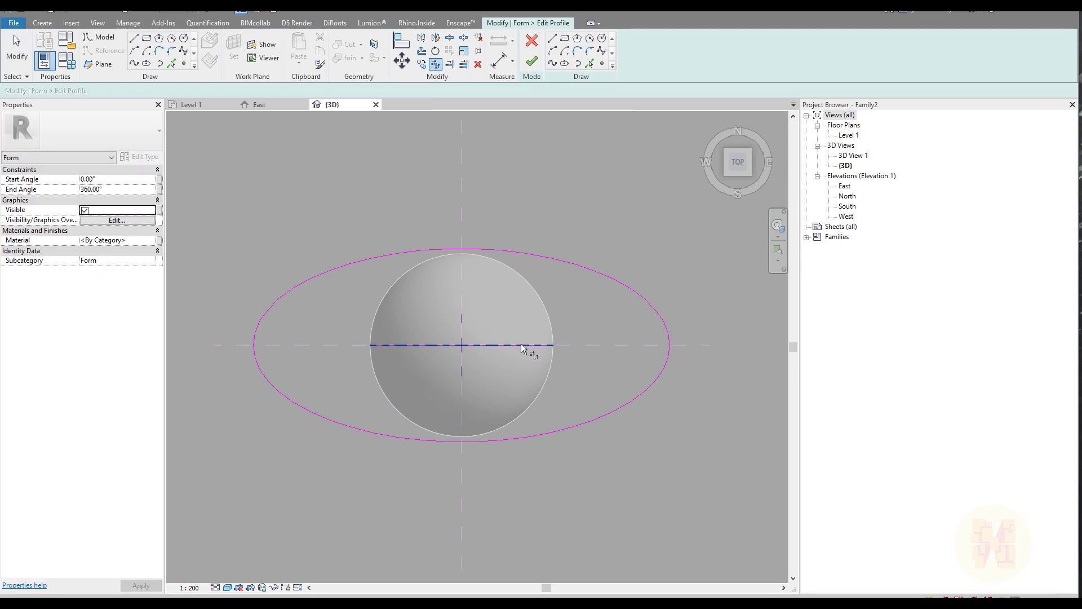
click(519, 343)
click(656, 314)
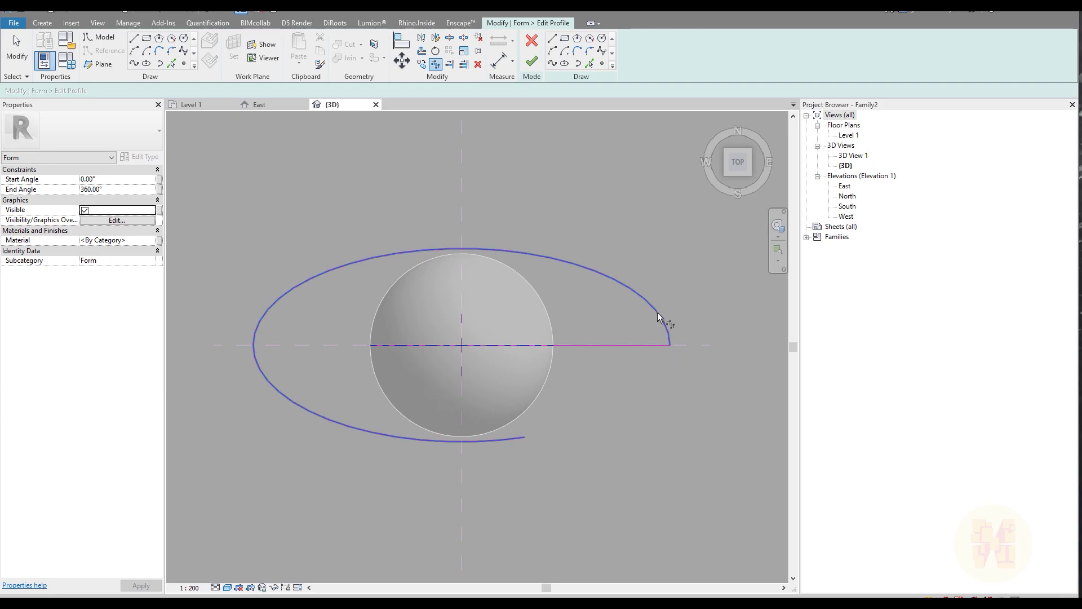
click(595, 347)
click(262, 315)
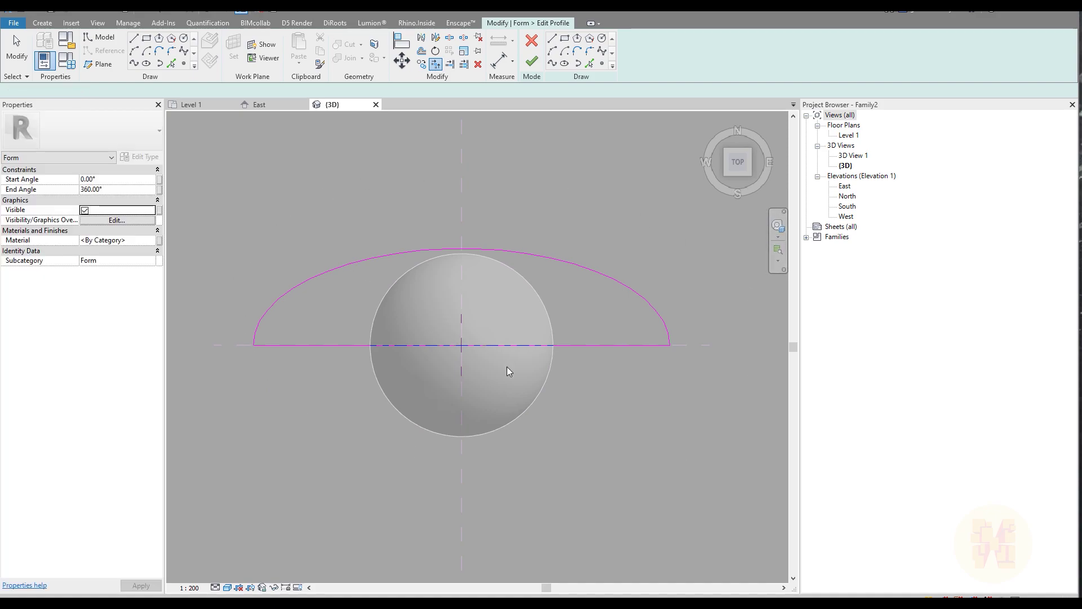
key(Escape)
shift+middle_drag(706, 448, 603, 236)
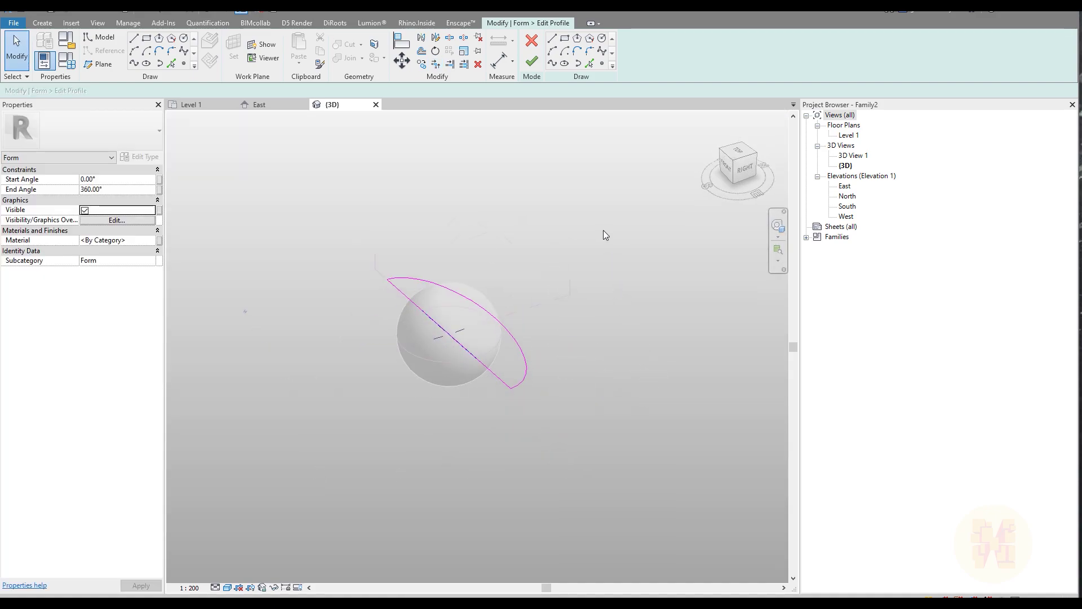
click(531, 61)
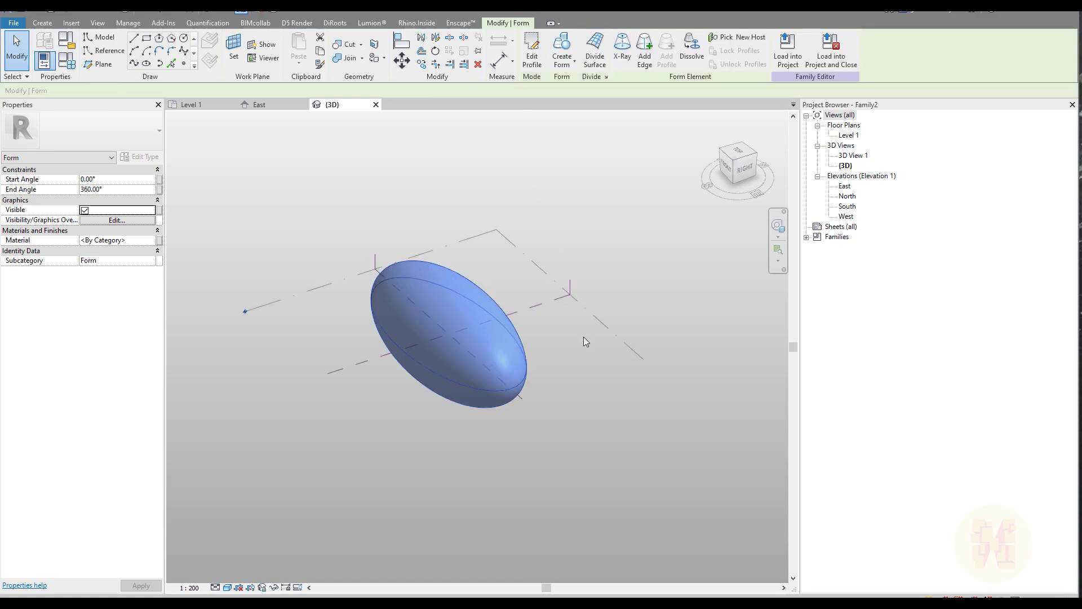
shift+middle_drag(621, 455, 570, 427)
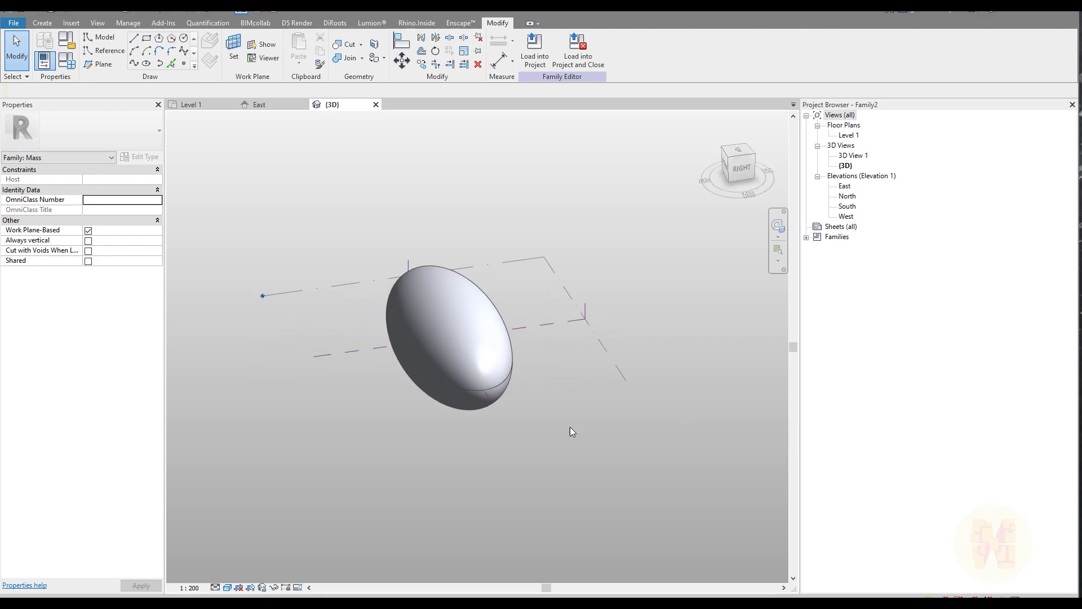
- Try to widen the ovoid by pulling its profile edge outward, and undo the change
click(496, 388)
shift+middle_drag(497, 387, 561, 396)
drag(524, 342, 538, 350)
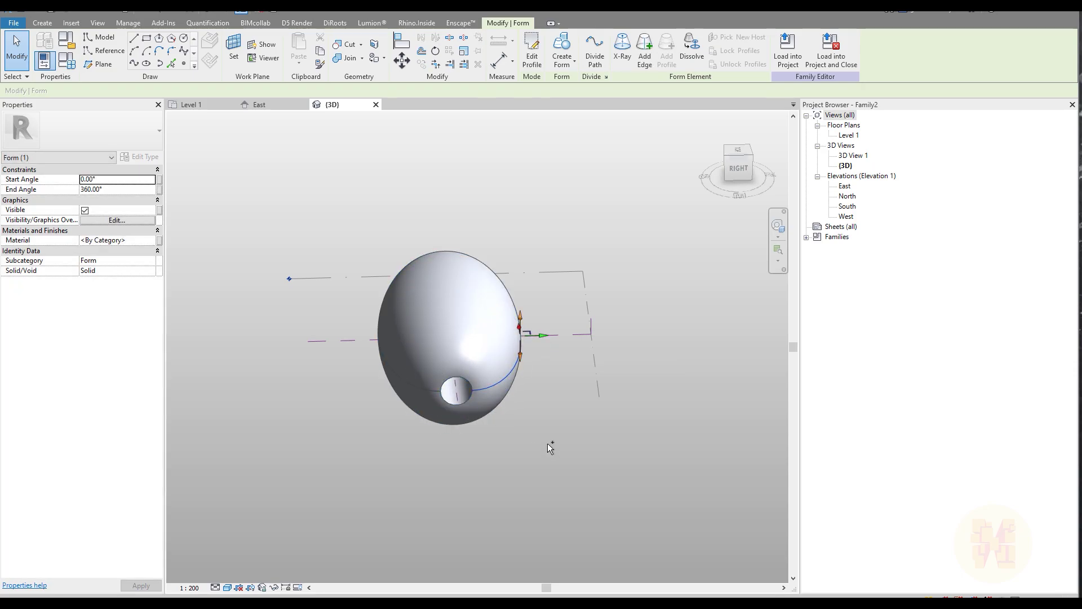
key(ctrl+z)
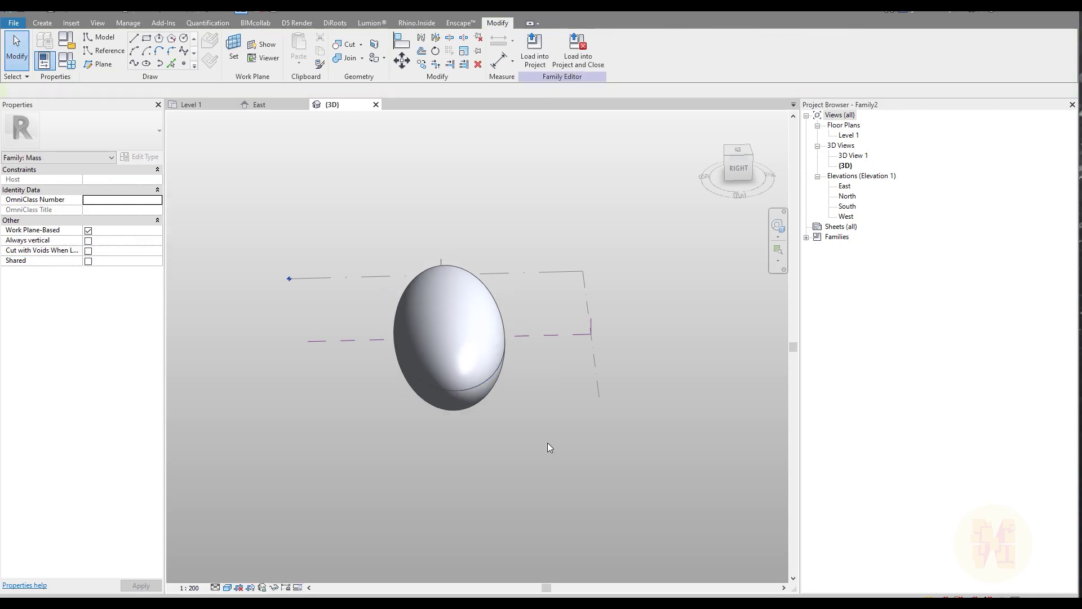
- Edit the ovoid's profile again and delete its half-ellipse arc
click(489, 375)
click(534, 56)
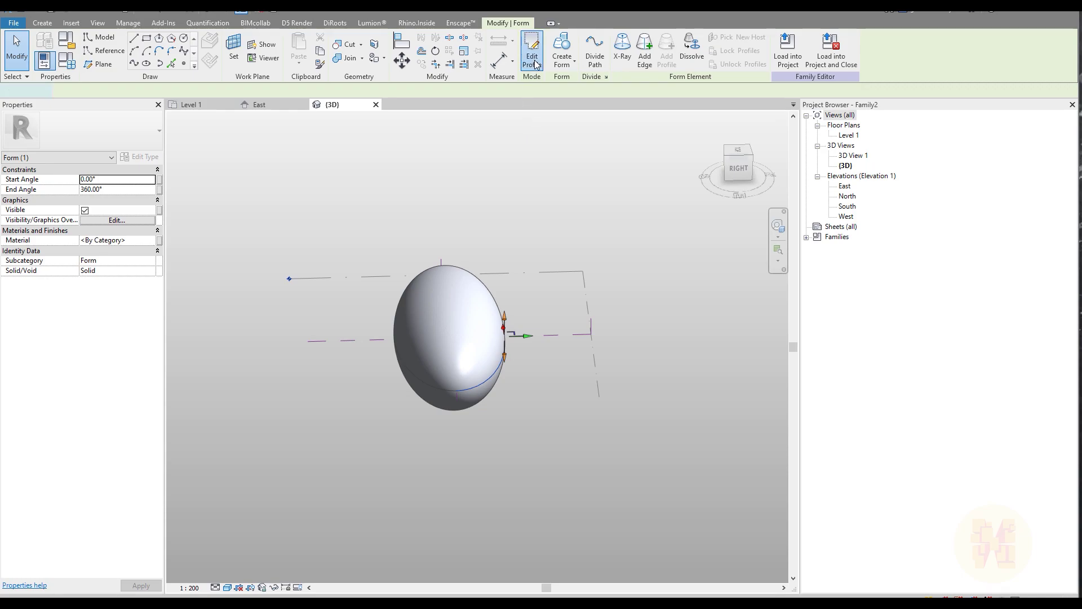
mouse_move(508, 357)
shift+middle_down()
mouse_move(592, 411)
mouse_move(499, 263)
mouse_move(485, 307)
shift+middle_up()
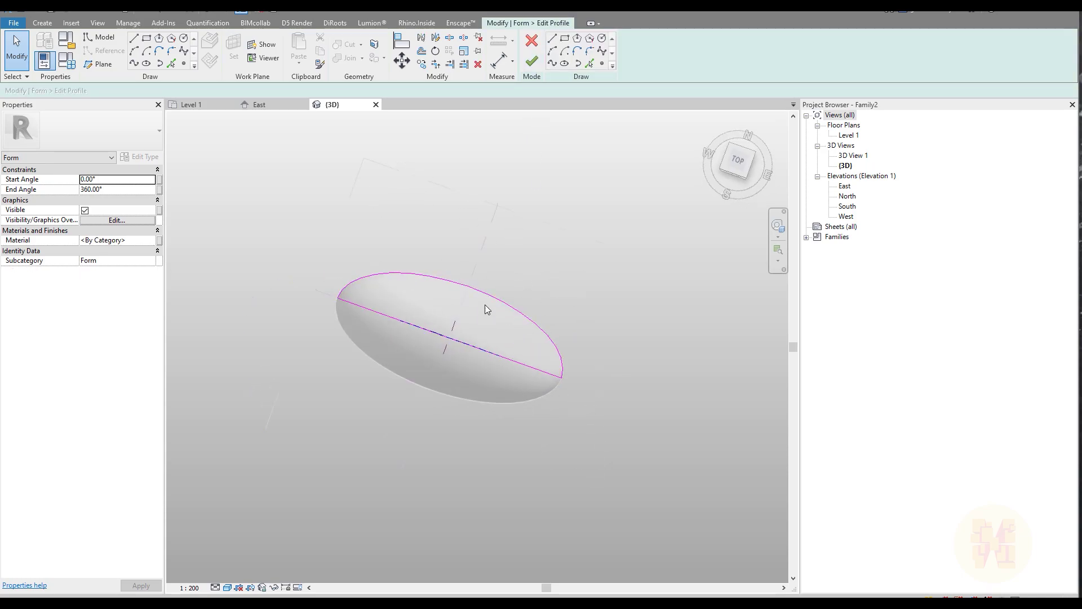
click(486, 297)
click(488, 320)
- Draw a fuller ellipse centred on the profile line's midpoint, with a 41000 mm semi-axis reaching the line's end
click(146, 65)
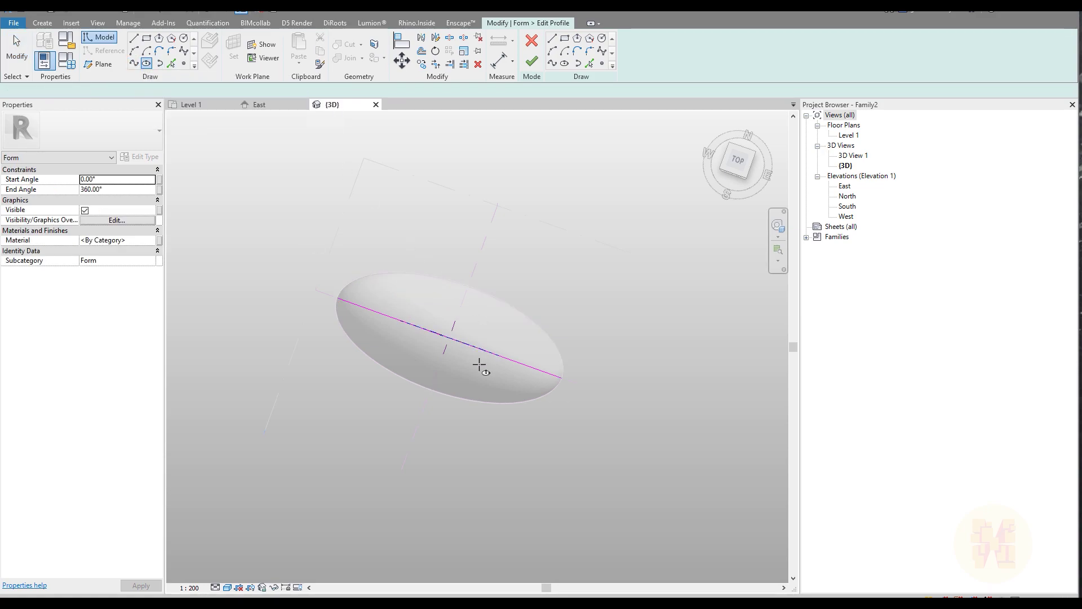
click(449, 337)
click(562, 377)
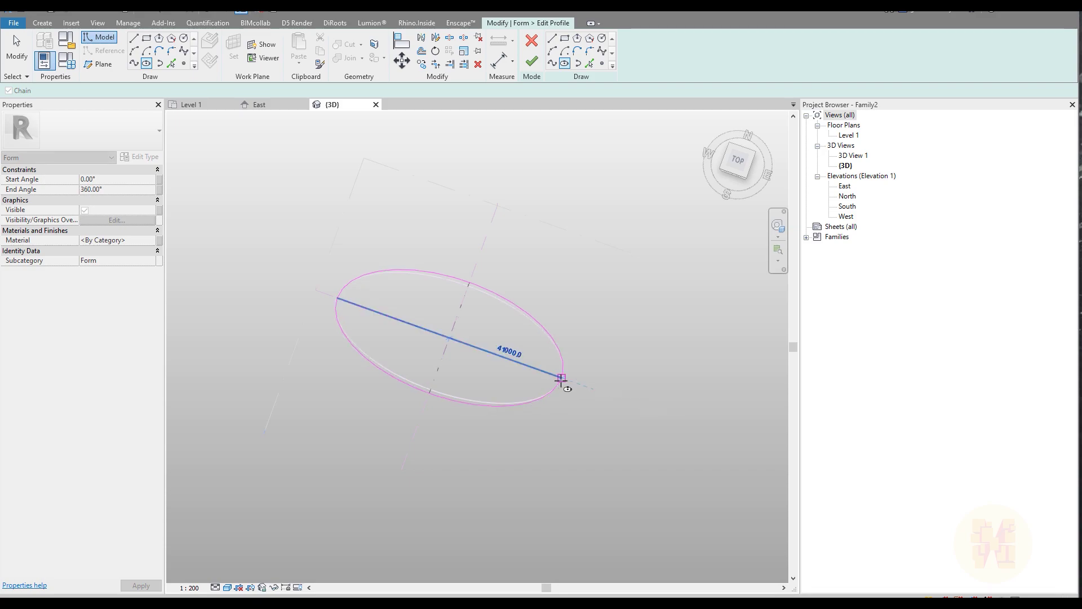
click(479, 270)
key(Escape)
key(Escape)
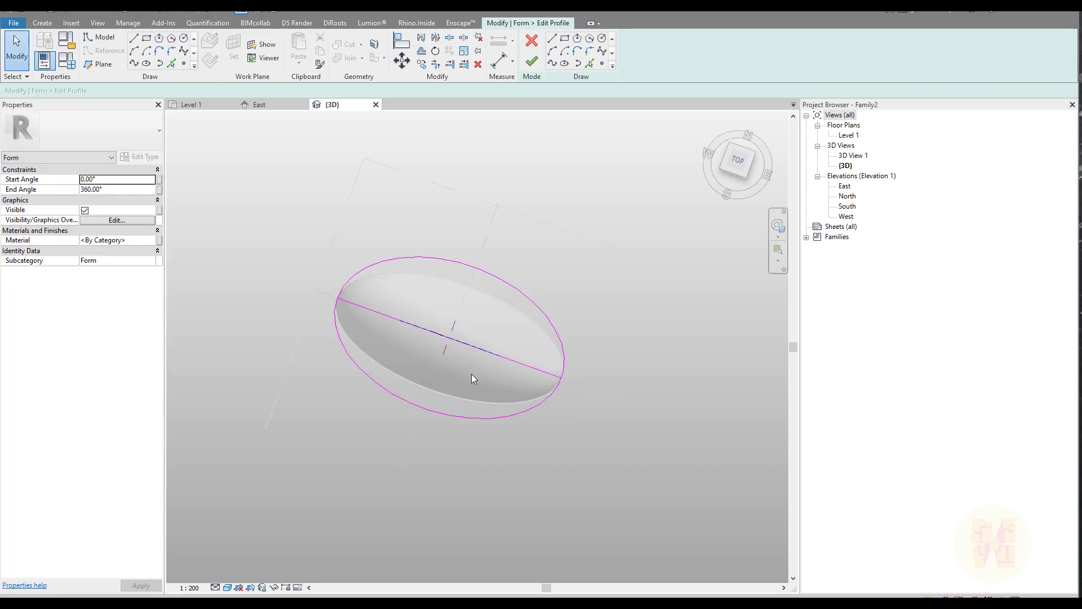
- Trim the new ellipse against the axis line to keep its northern half, and finish editing the ovoid's profile
key(t)
key(r)
click(534, 370)
click(351, 281)
click(531, 61)
click(585, 288)
shift+middle_drag(679, 424, 619, 186)
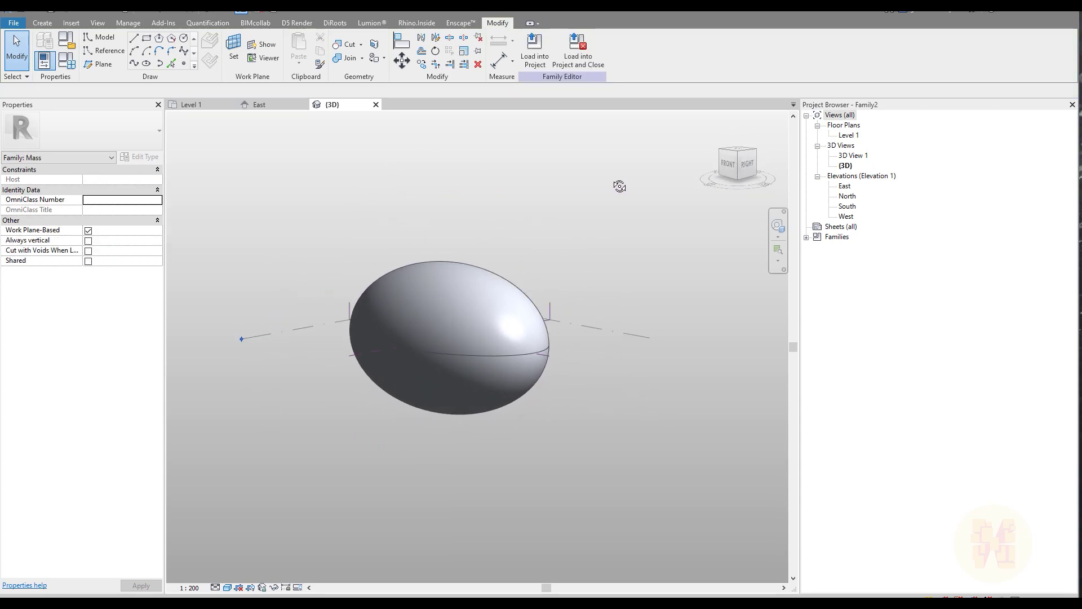
- Load the mass family into the project and place it midway between the elevation markers on Level 1
click(551, 64)
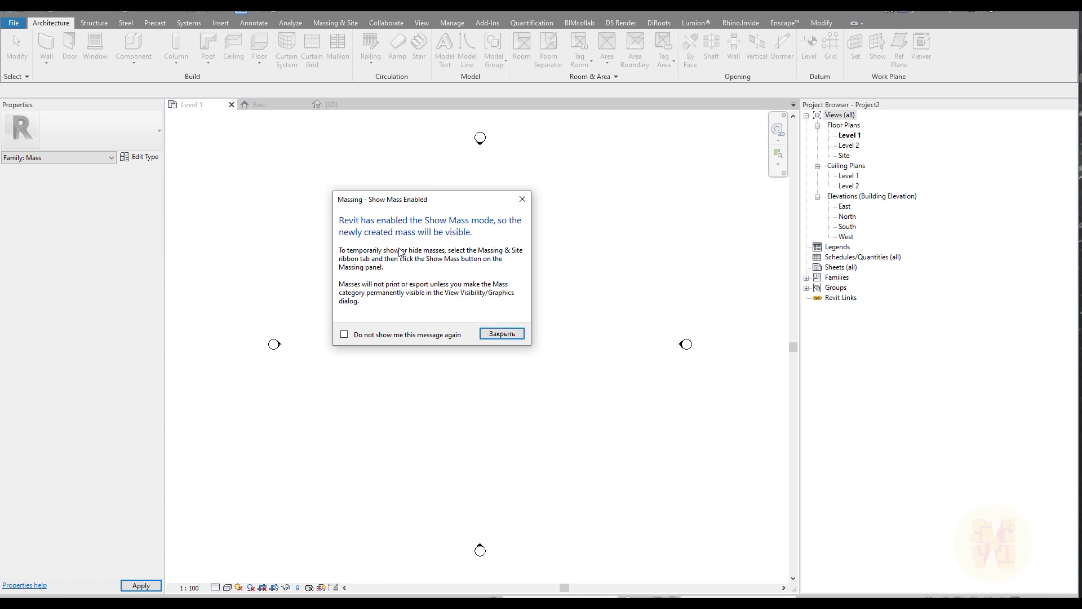
click(501, 334)
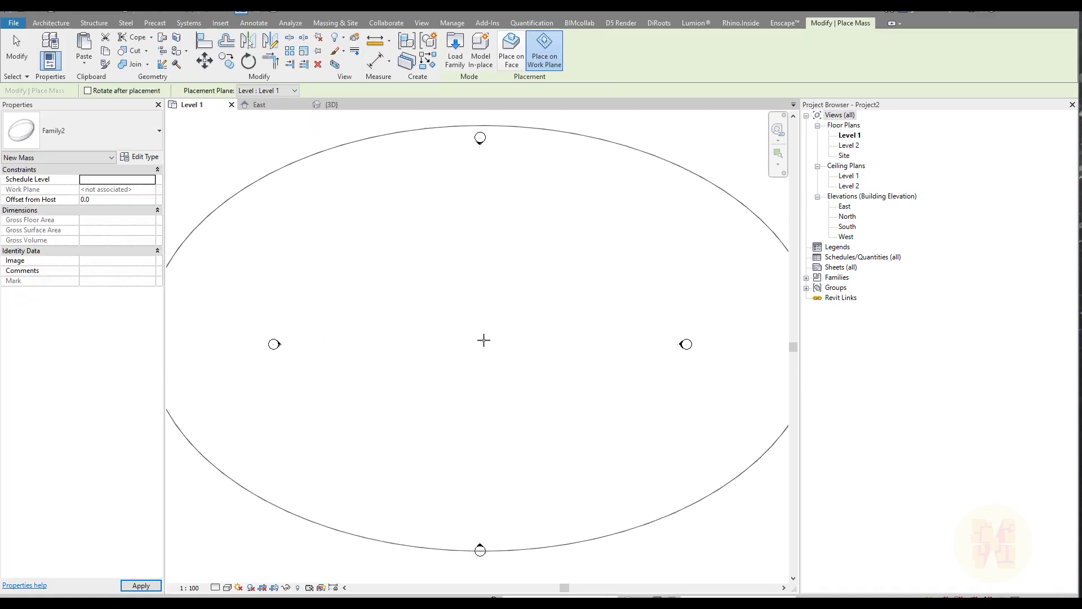
click(484, 340)
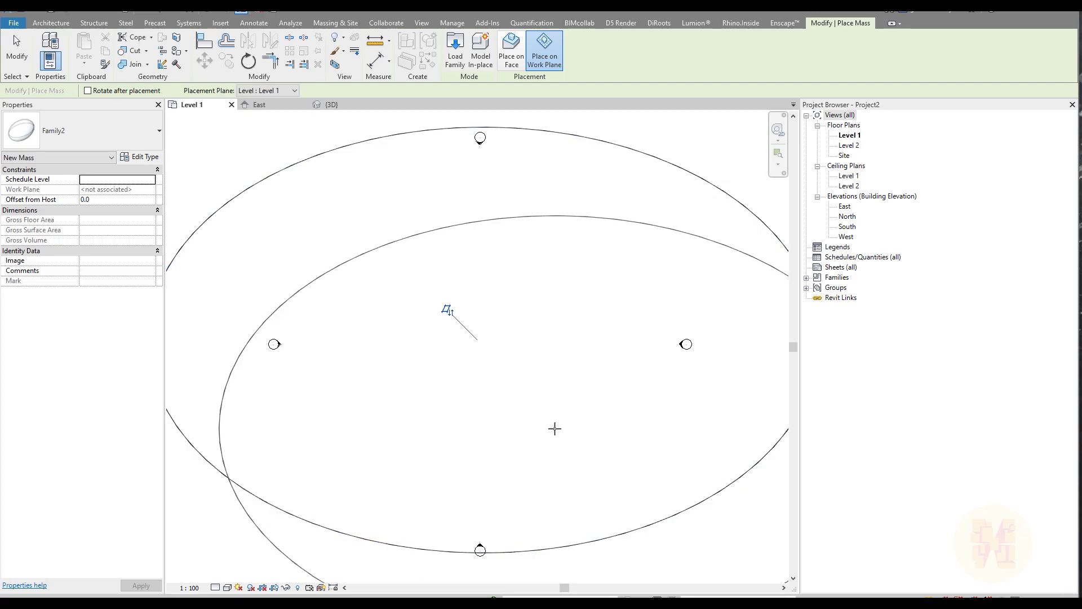
key(Escape)
key(Escape)
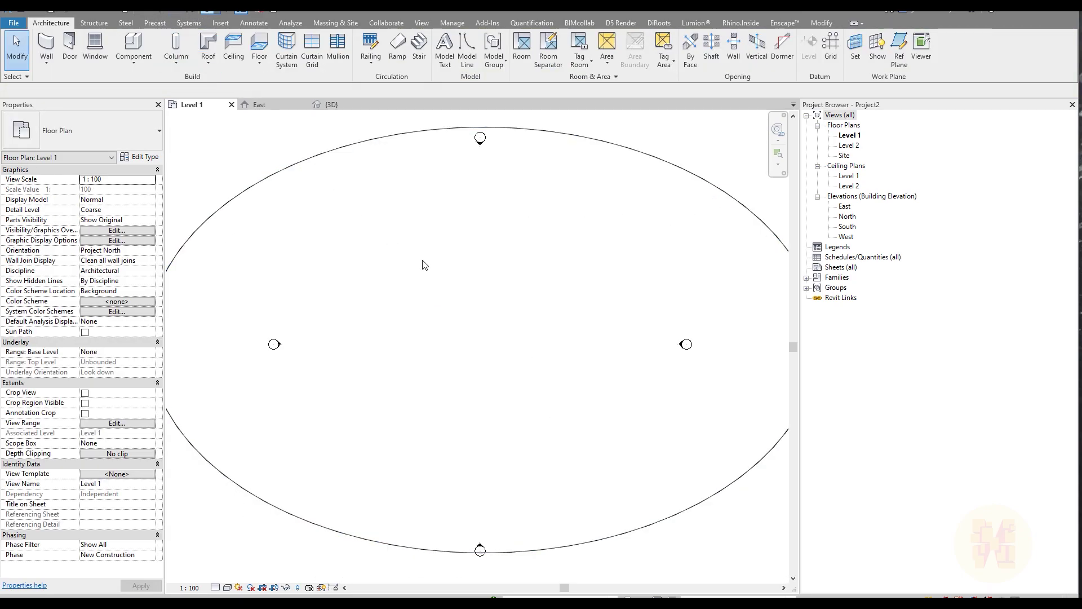
- Open the project's default 3D view and apply a shaded visual style to it
key(3)
key(d)
click(228, 589)
click(277, 563)
- Examine the mass against the project levels and compare it with the sectioned building reference image in Lightroom
mouse_move(491, 541)
shift+middle_down()
mouse_move(581, 481)
mouse_move(604, 404)
mouse_move(481, 355)
mouse_move(377, 367)
mouse_move(351, 401)
shift+middle_up()
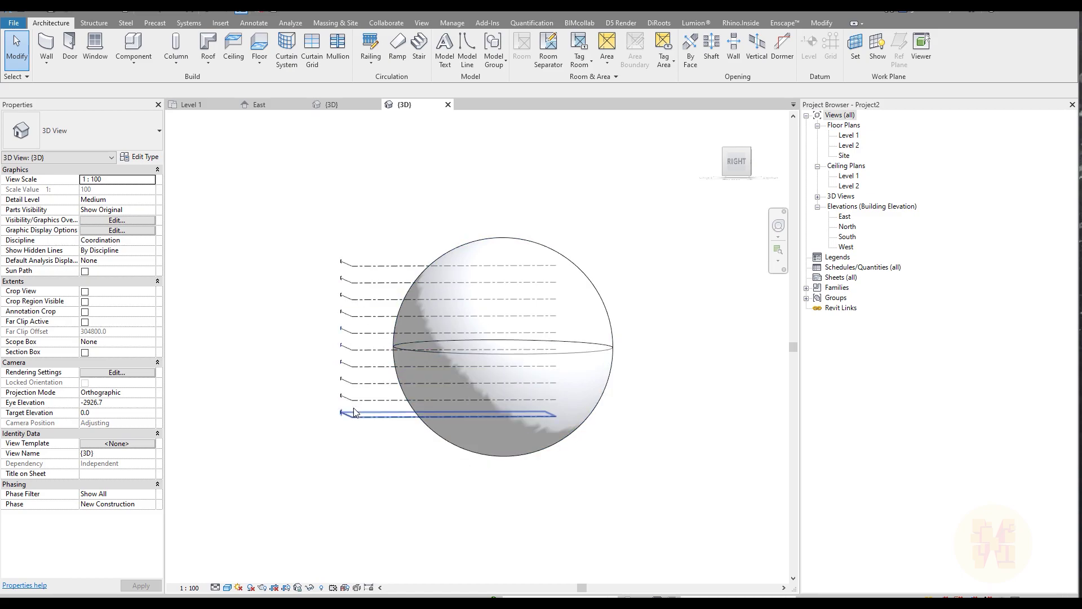
shift+middle_drag(399, 433, 514, 485)
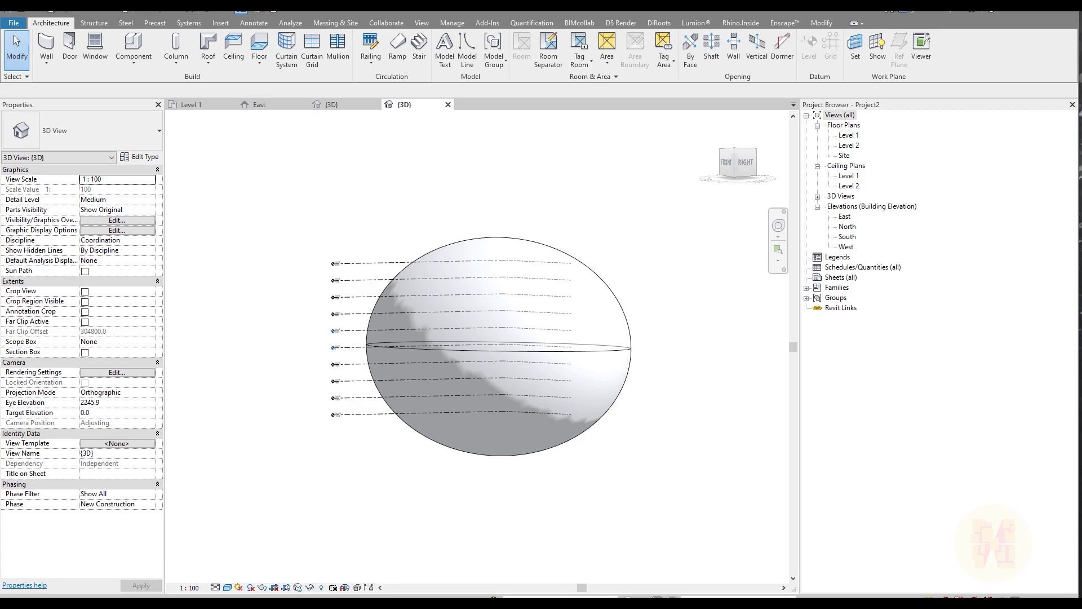
key(alt+Tab)
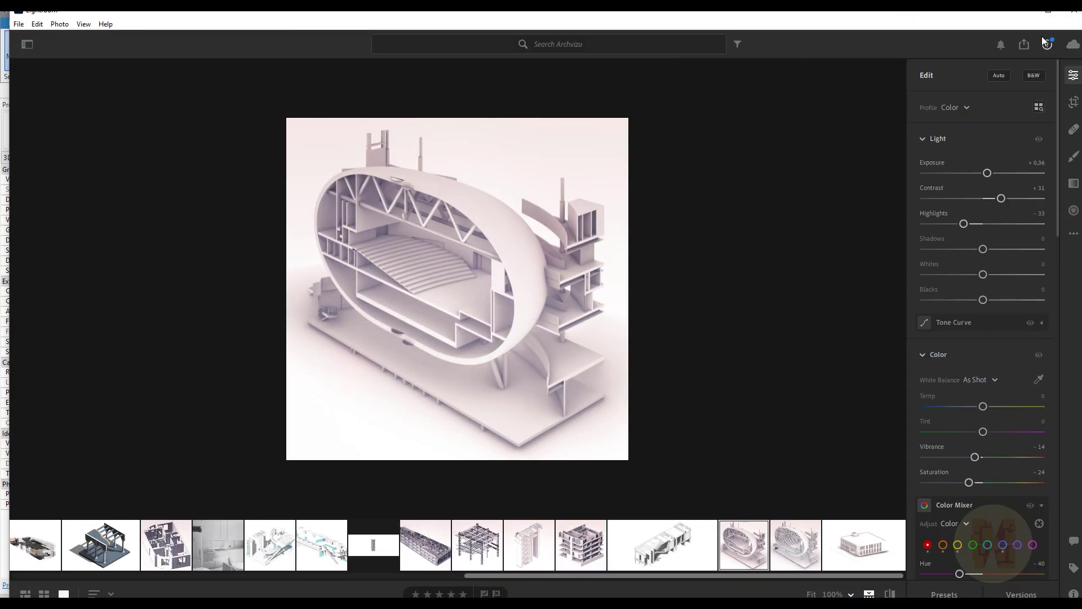
click(1030, 14)
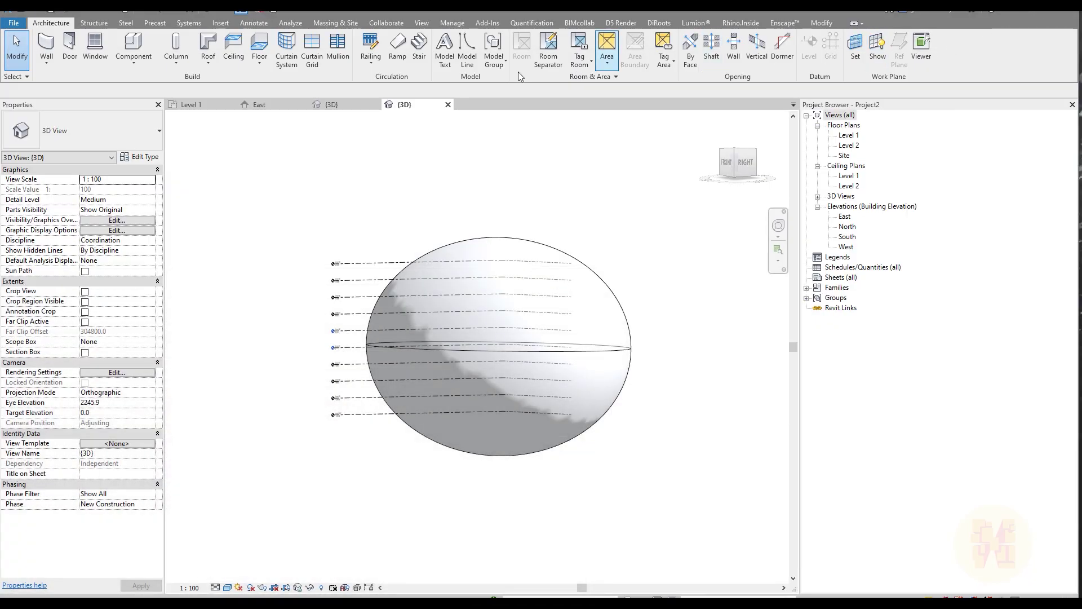
- Apply Generic - 200mm walls by face to the upper and lower halves of the ovoid mass
click(326, 25)
click(210, 48)
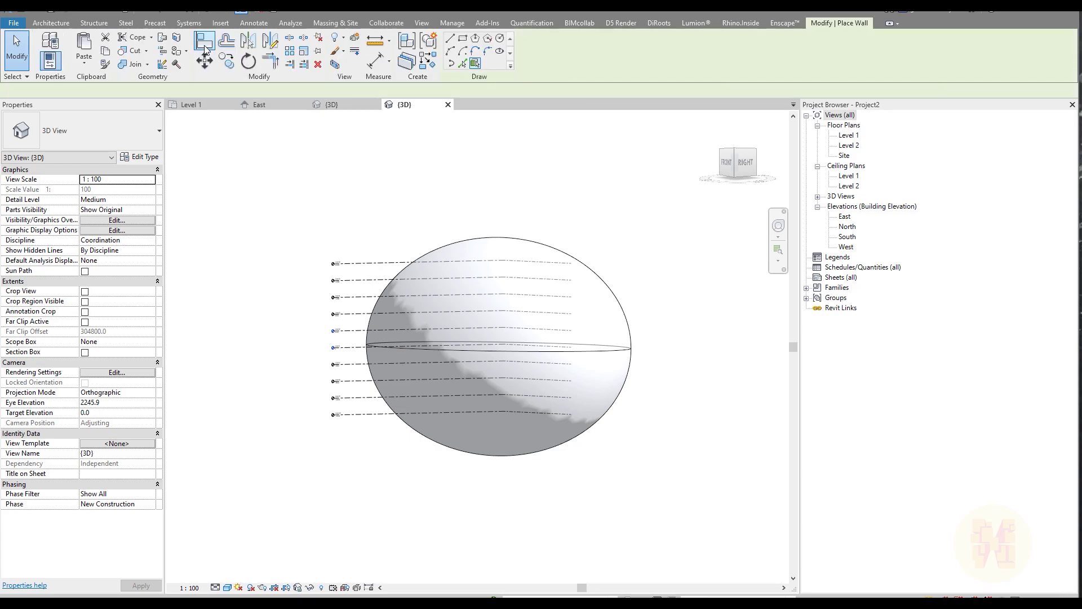
click(106, 134)
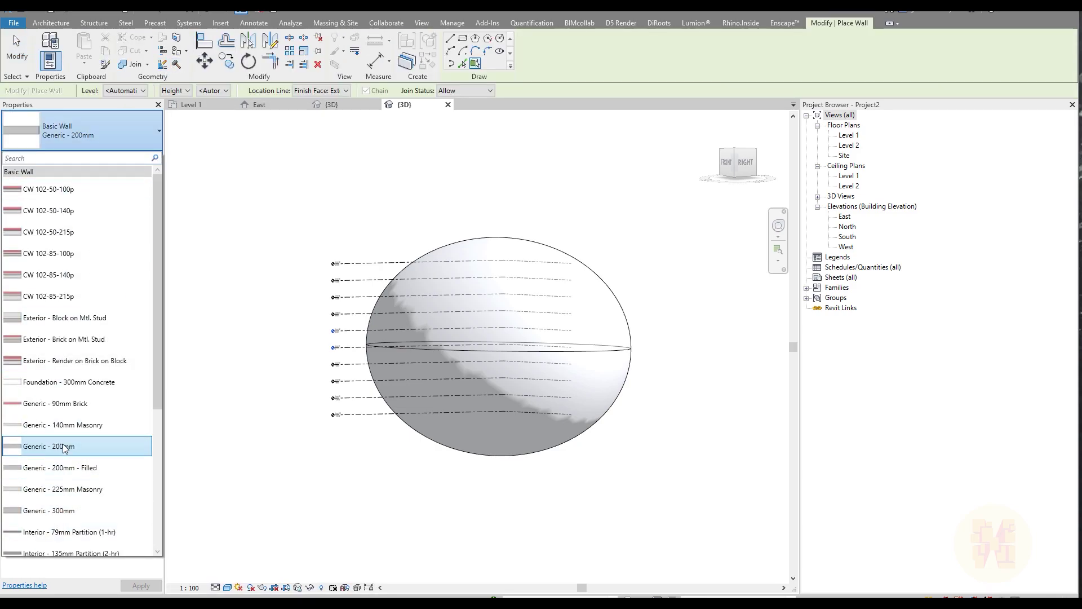
click(106, 137)
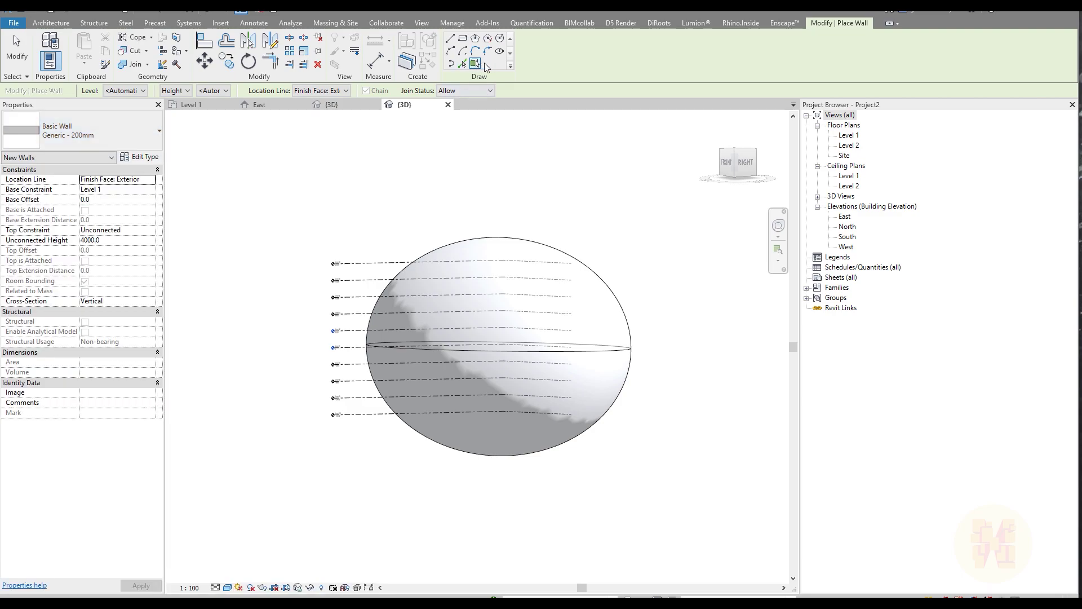
click(586, 277)
click(622, 416)
key(Escape)
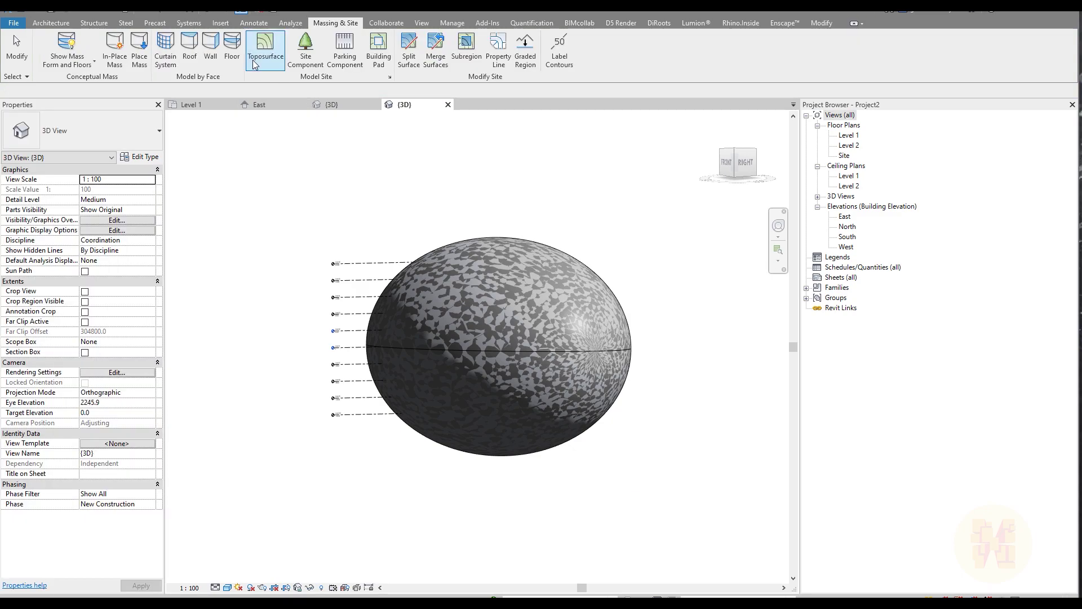
- Hide the mass form and inspect the face-based wall on the ovoid's upper half
click(67, 46)
shift+middle_drag(321, 430, 584, 448)
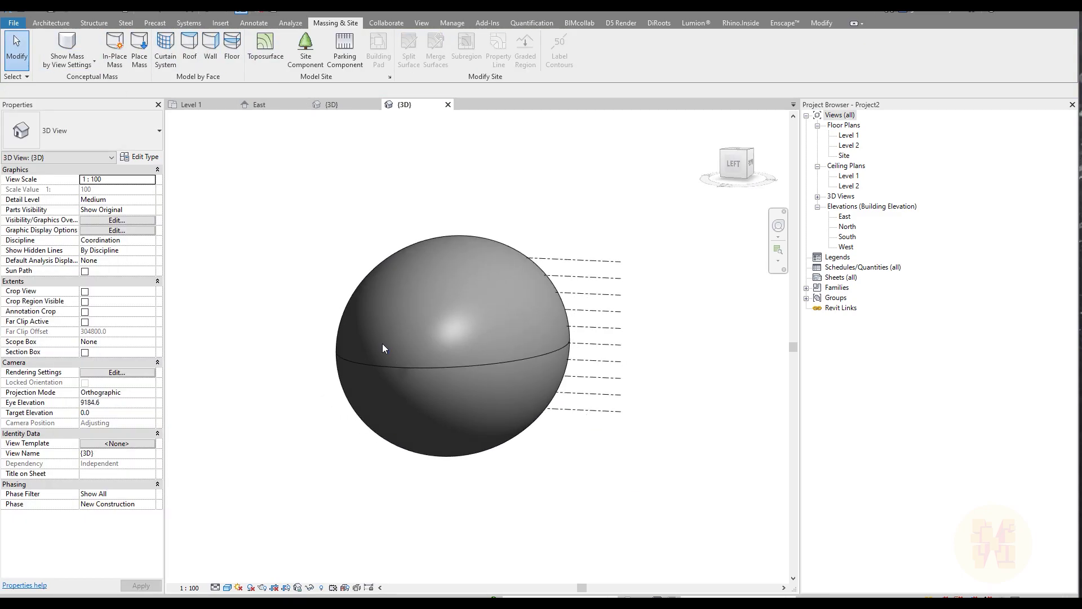
click(349, 299)
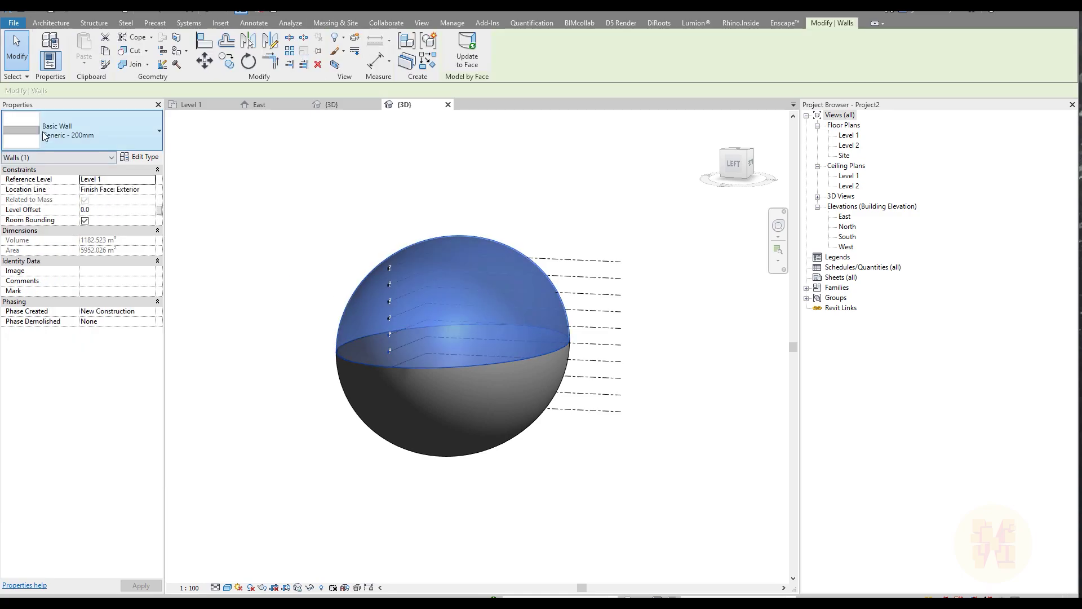
click(271, 265)
shift+middle_drag(271, 265, 451, 259)
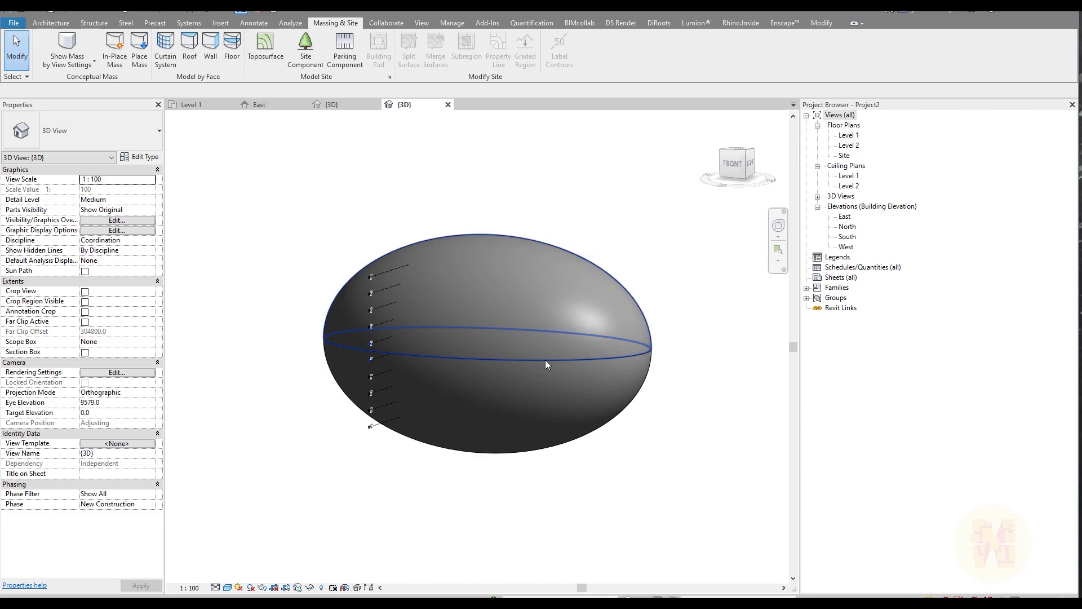
- Create a section box around the upper wall and extend its bottom to enclose the lower half of the ovoid
click(622, 289)
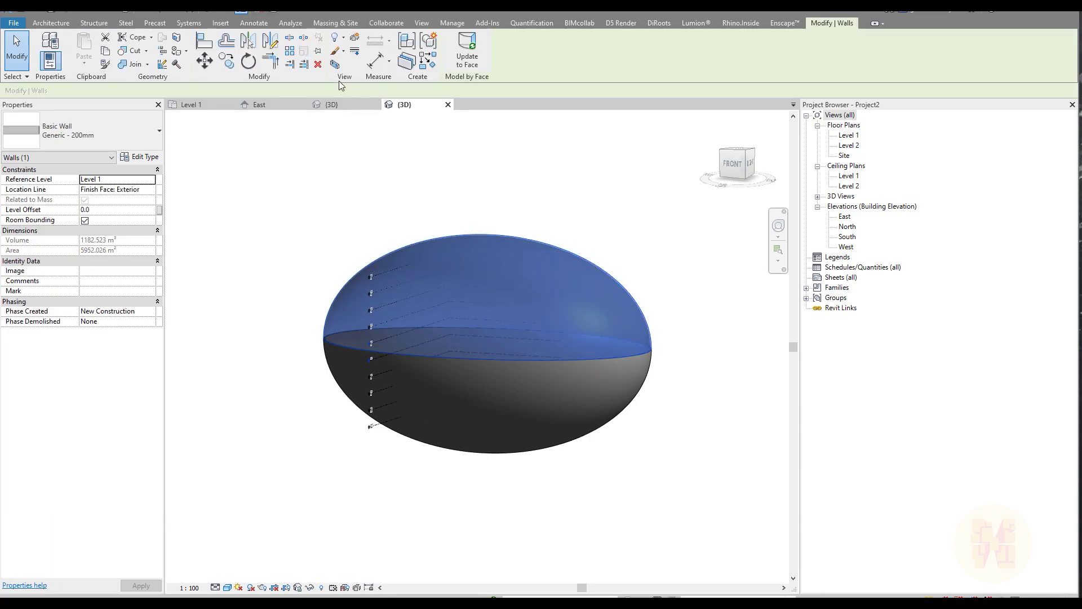
click(335, 63)
scroll(282, 414, down, 3)
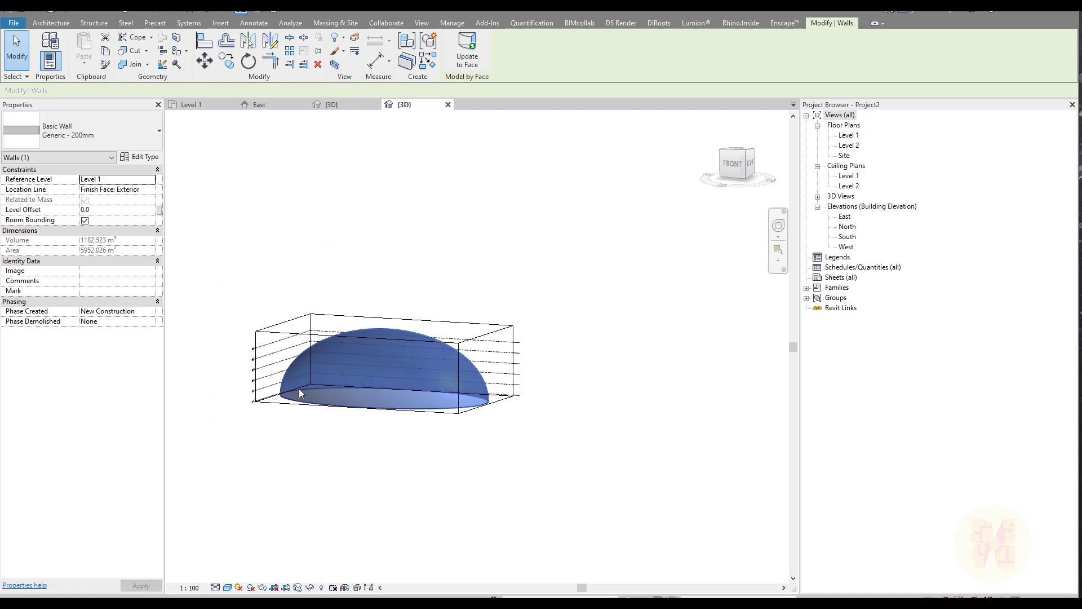
click(282, 414)
click(279, 404)
drag(385, 399, 386, 468)
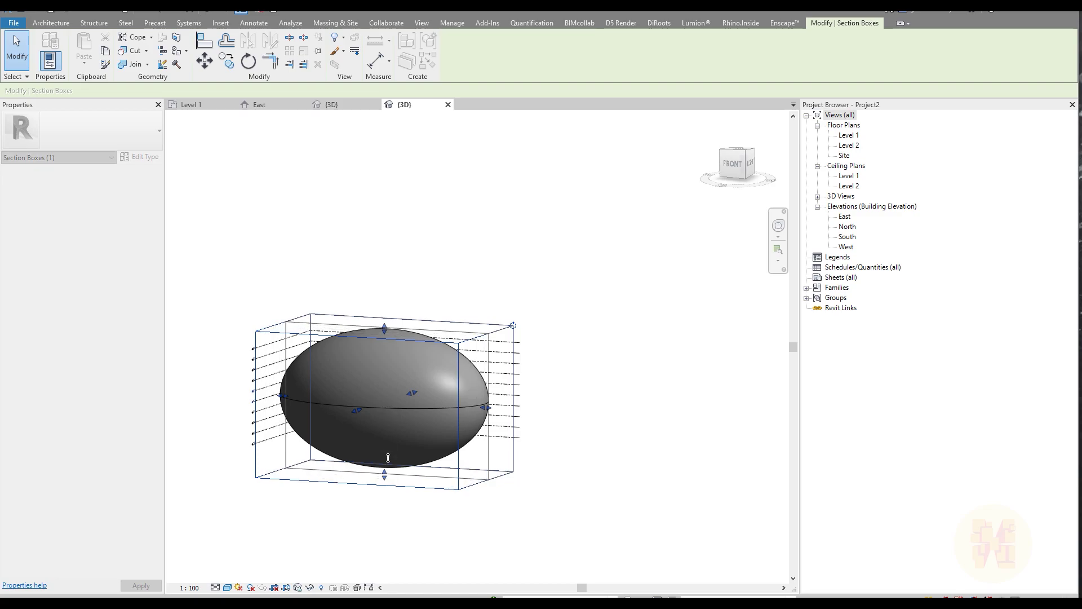
- Cut the ovoid open lengthwise near its middle with the section box and compare it with the reference image
click(629, 513)
shift+middle_drag(629, 513, 536, 499)
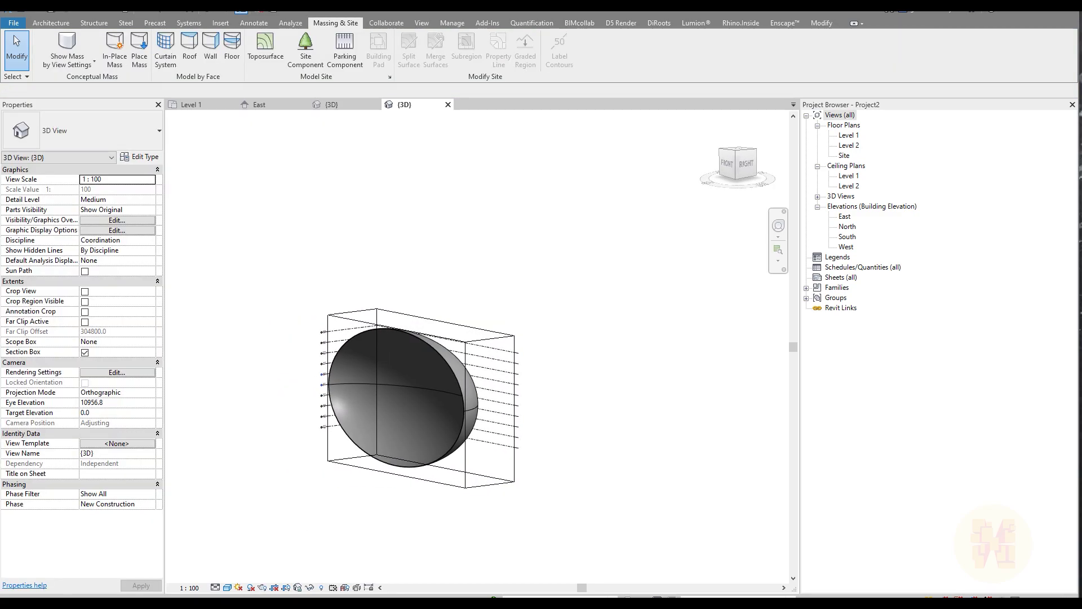
scroll(288, 497, up, 3)
key(alt+Tab)
key(alt+Tab)
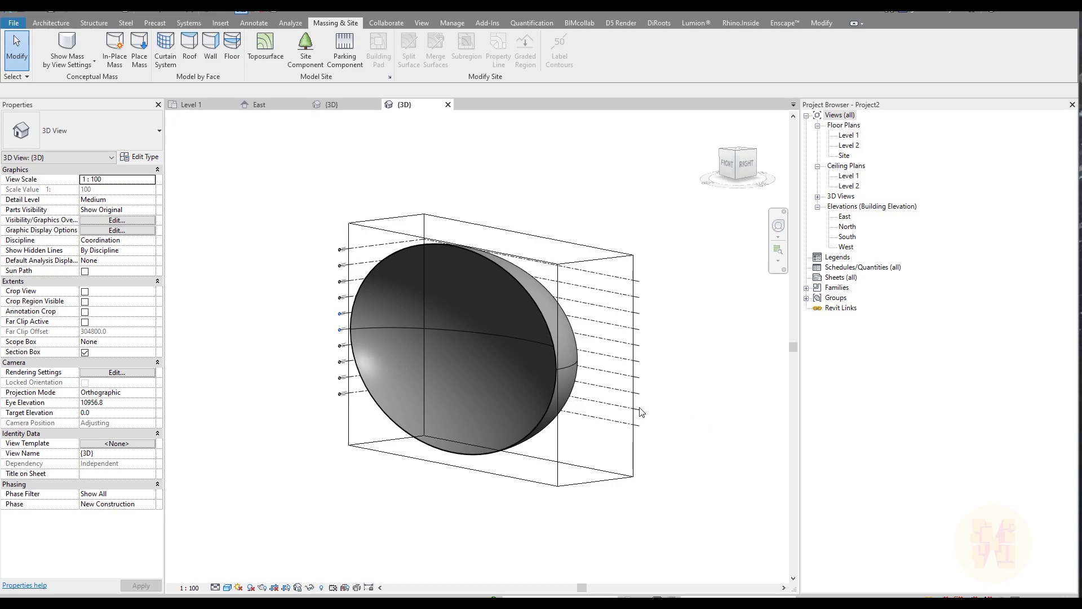
- Show the mass form and floors again, and assign mass floors to the ovoid at Levels 1 through 10
click(67, 45)
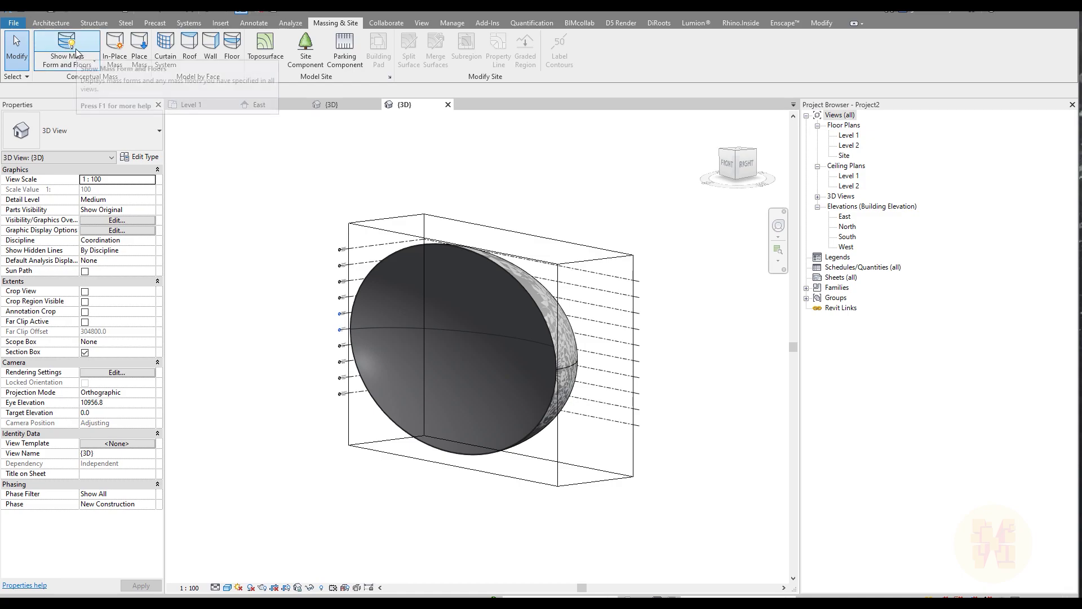
click(232, 45)
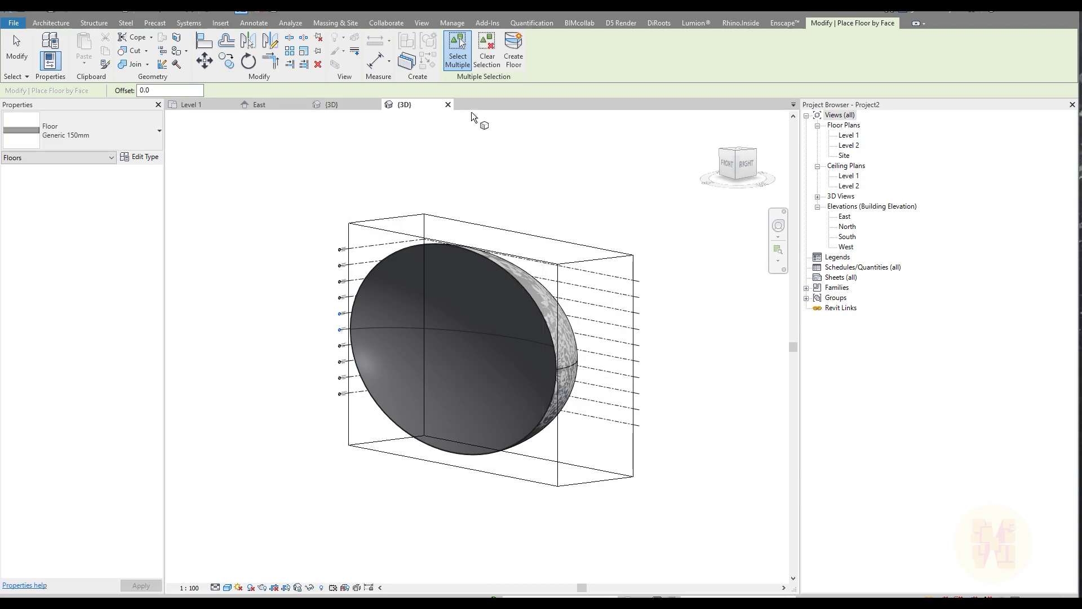
click(507, 44)
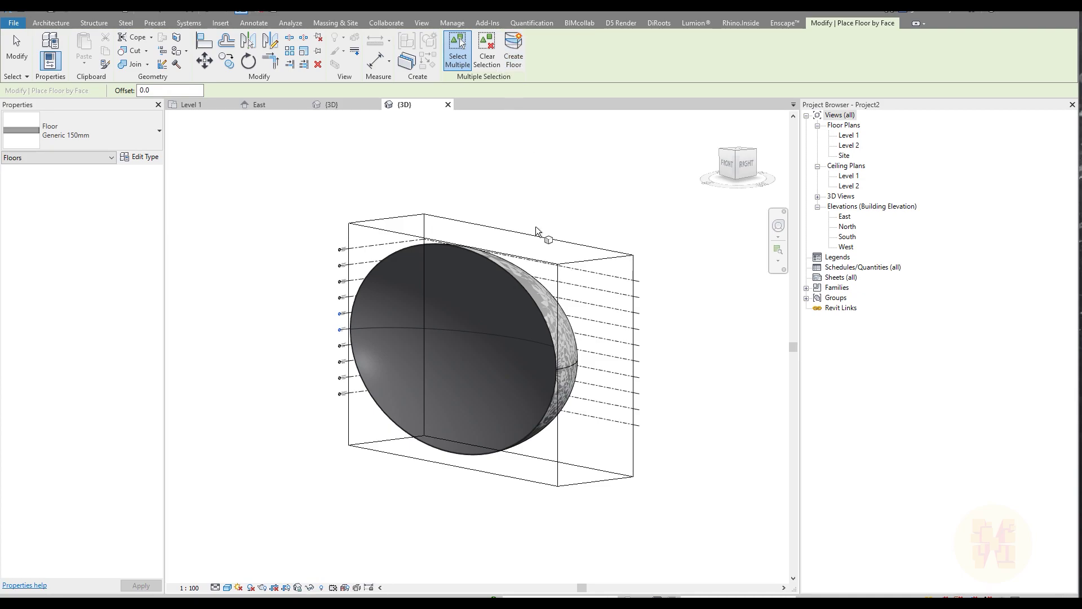
click(573, 368)
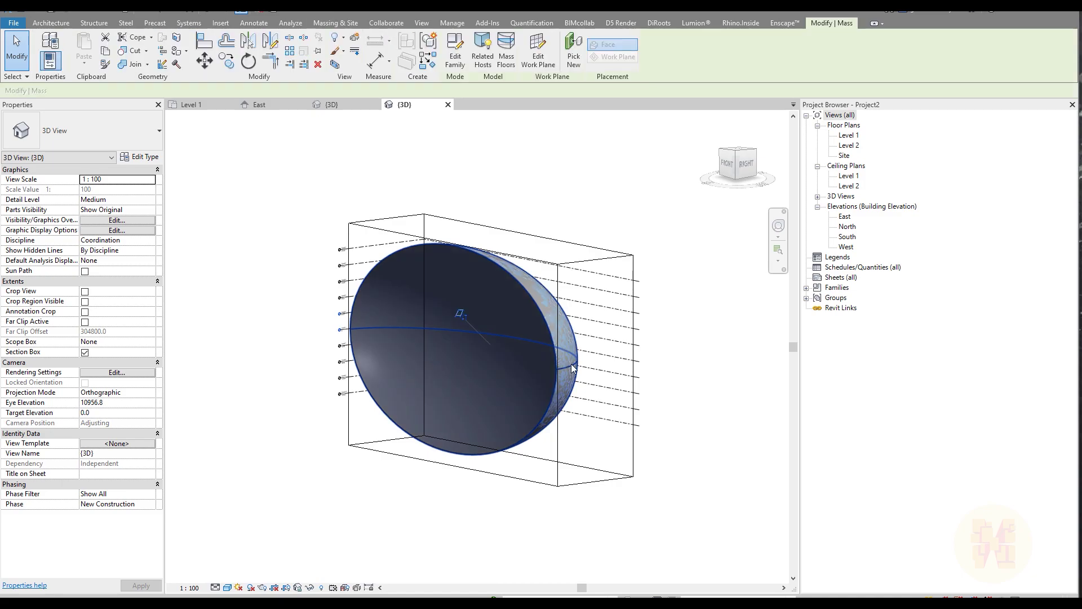
click(505, 54)
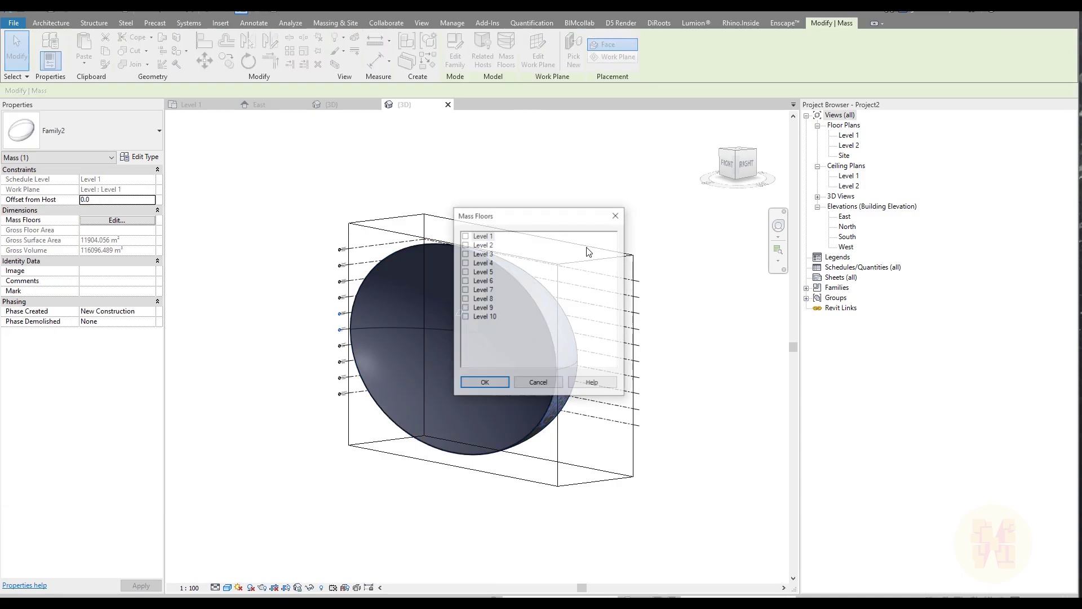
shift+click(474, 318)
click(465, 317)
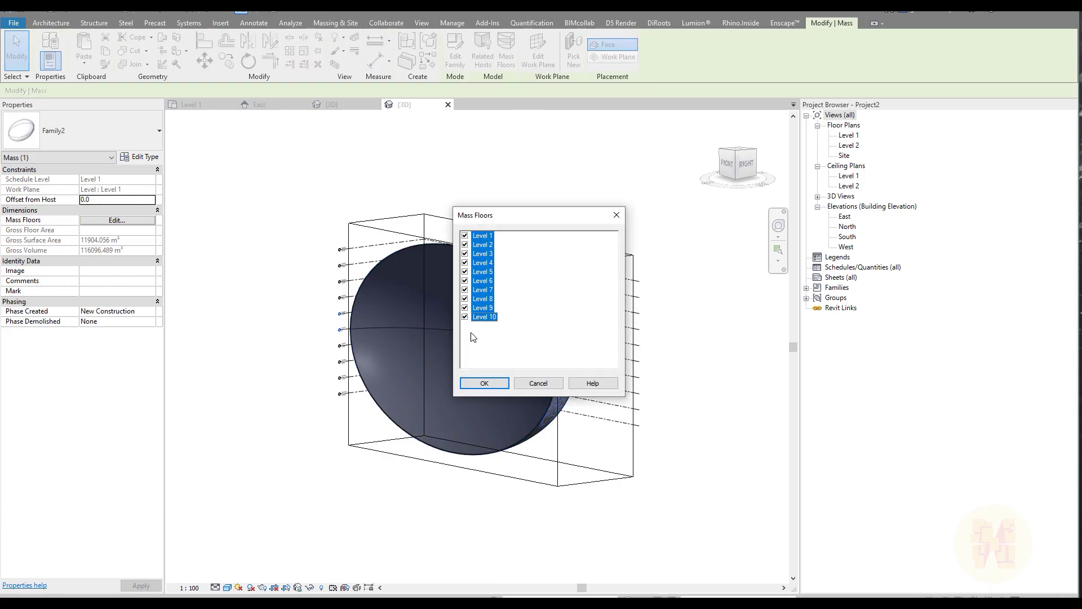
click(484, 382)
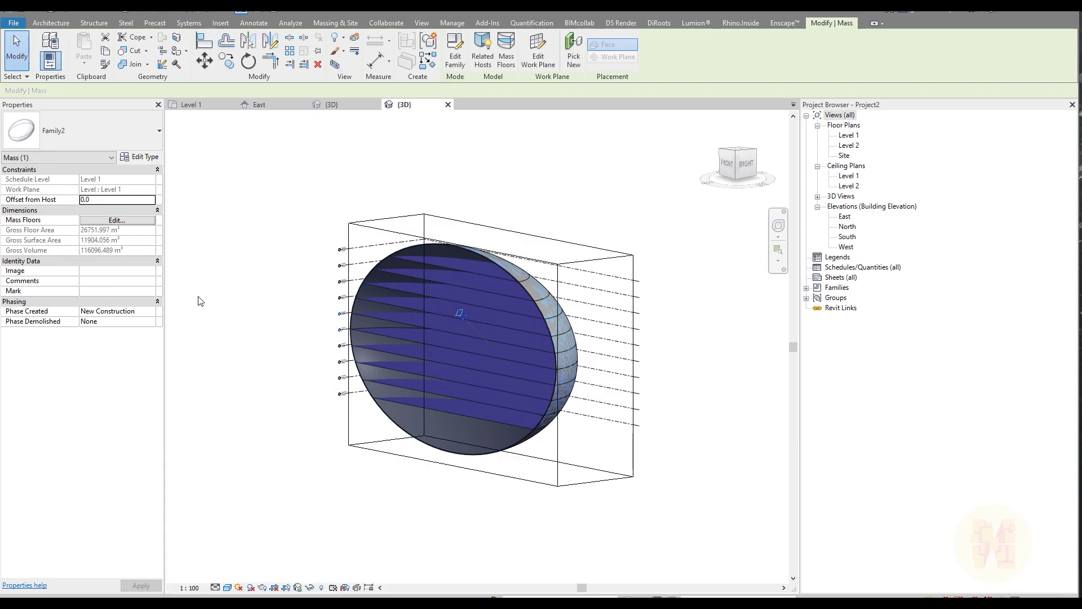
- Create Generic 150mm floors by face on all of the ovoid's mass floors
click(499, 163)
shift+middle_drag(193, 248, 270, 276)
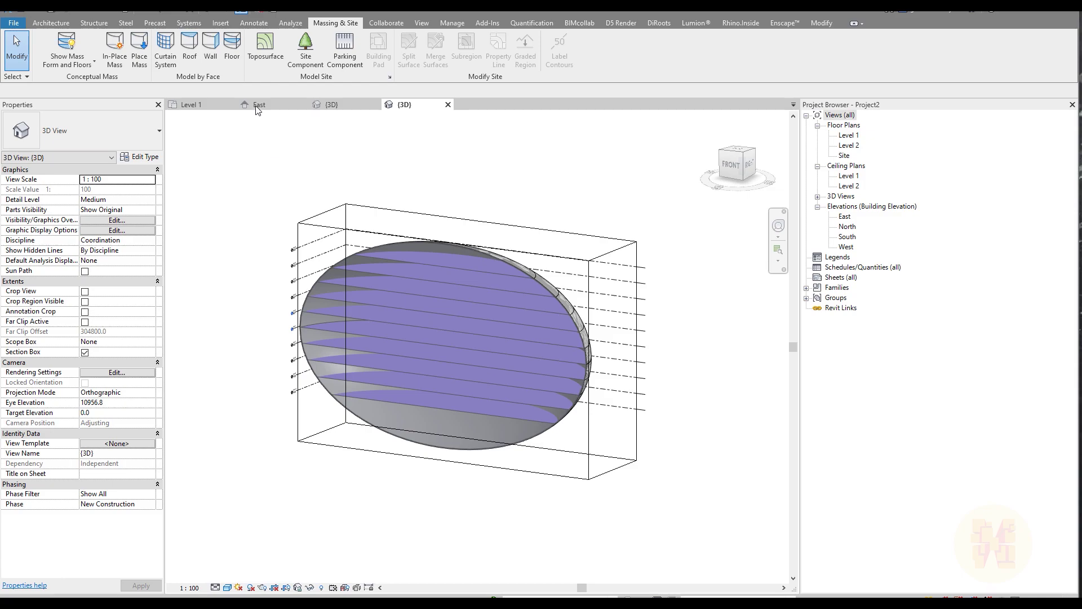
click(232, 51)
click(428, 345)
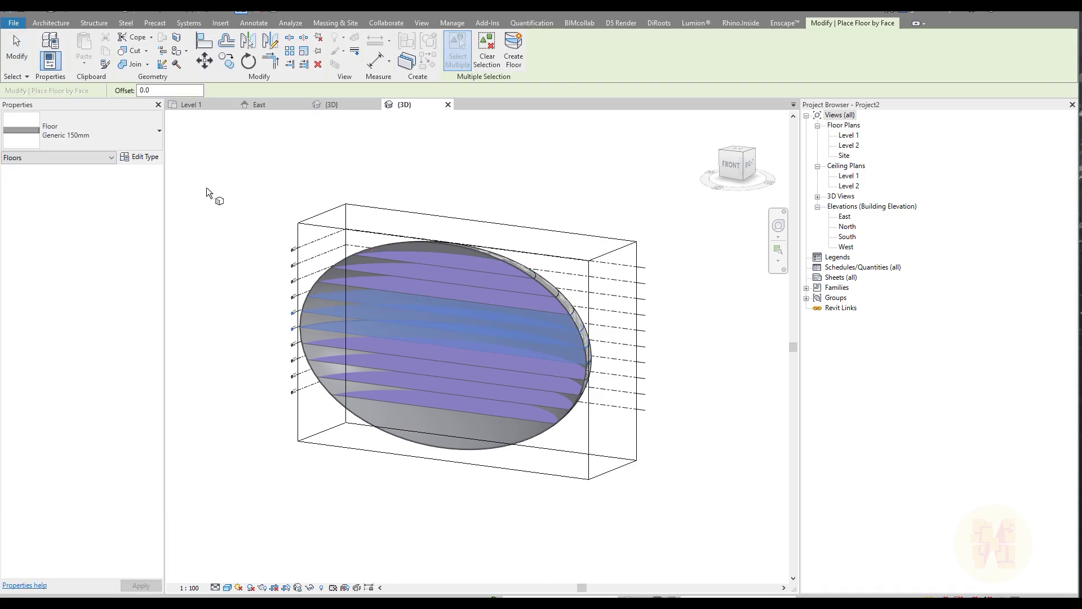
drag(198, 181, 686, 492)
click(514, 54)
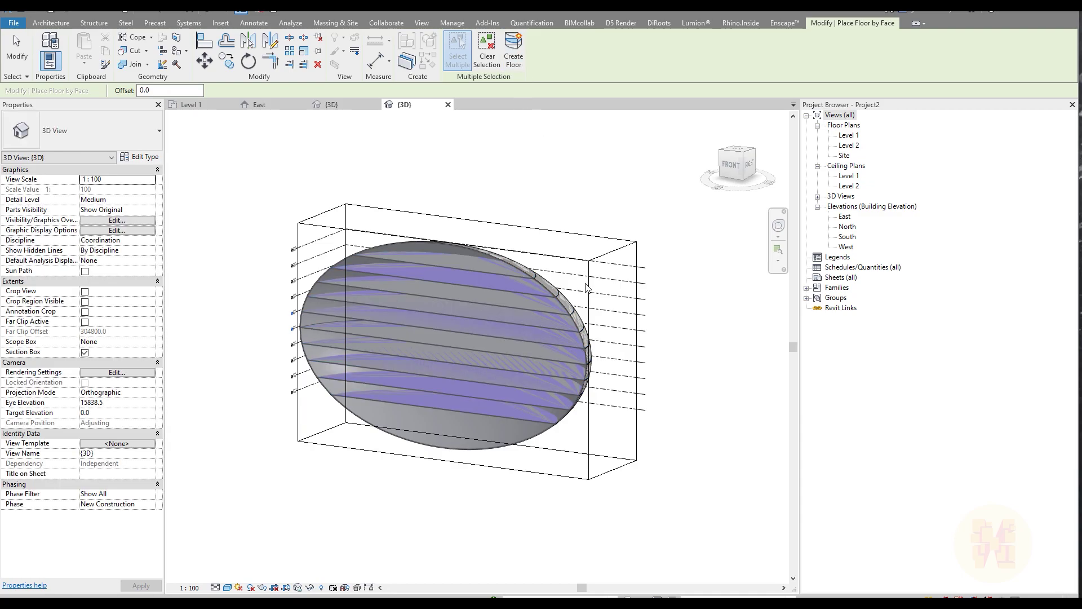
key(Escape)
- Return mass visibility to the view settings and inspect the sectioned walls and floor slabs
click(94, 60)
click(113, 75)
shift+middle_drag(228, 231, 338, 482)
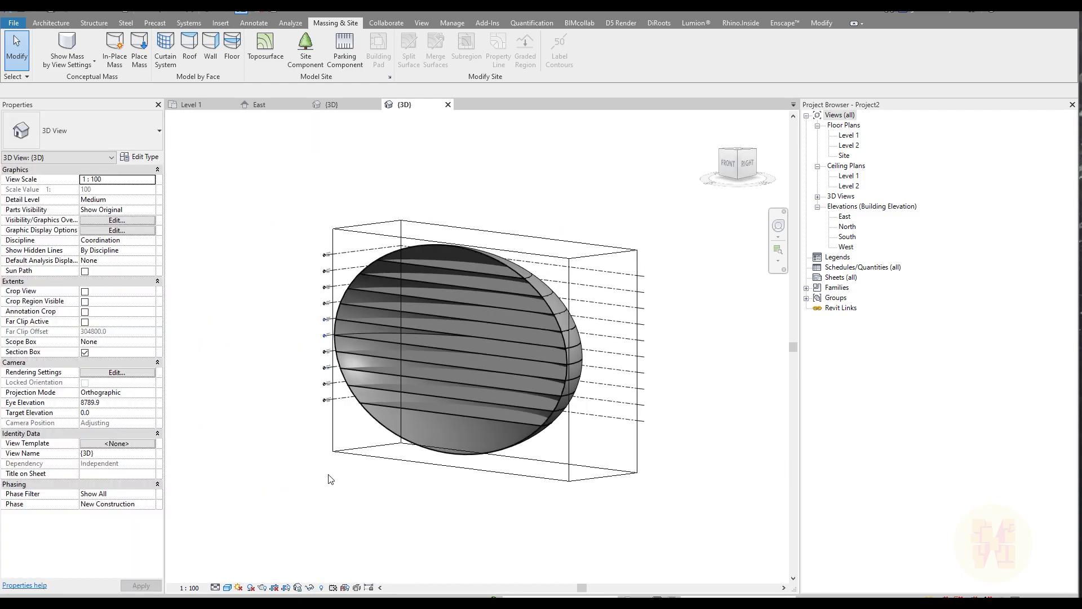
scroll(482, 387, up, 3)
mouse_move(486, 396)
shift+middle_down()
mouse_move(473, 375)
mouse_move(470, 402)
shift+middle_up()
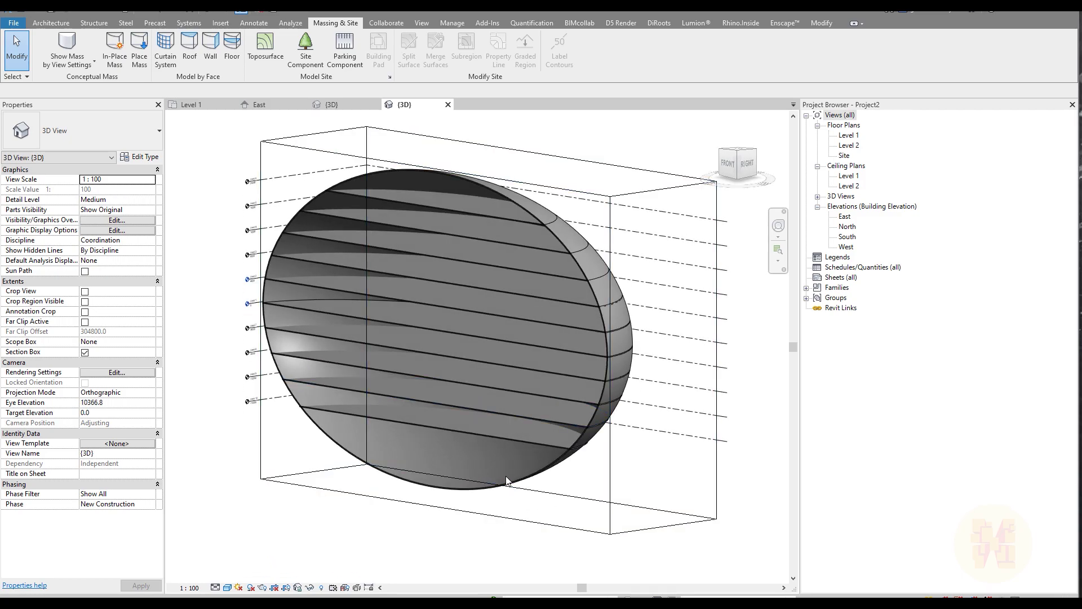
- Change the ovoid's upper wall to the Generic - 300mm type and reselect it to check the type
click(582, 268)
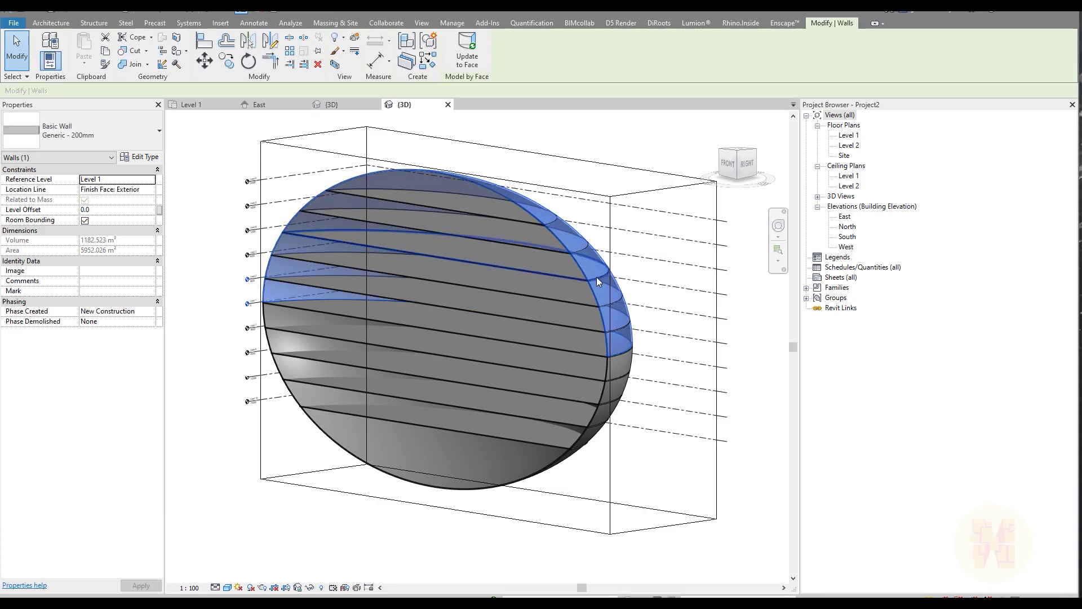
click(74, 132)
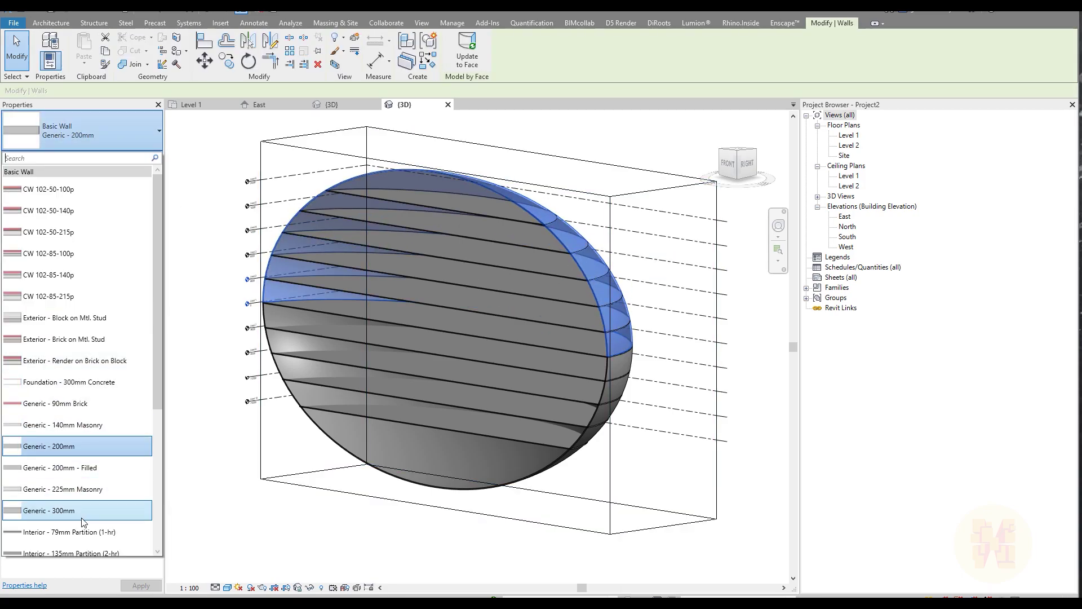
click(261, 533)
click(359, 552)
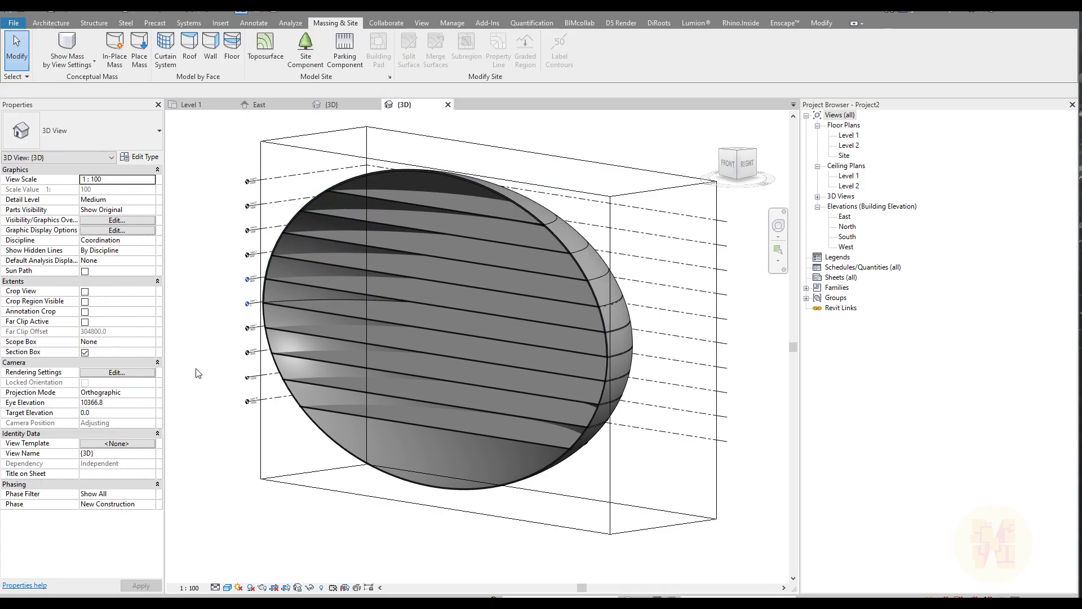
click(289, 223)
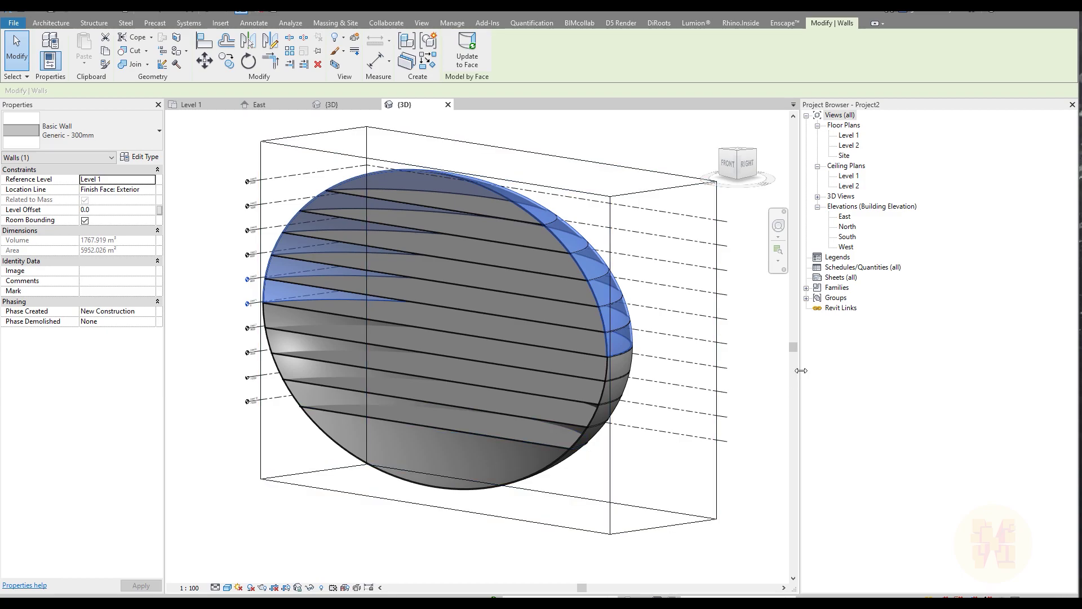
- Launch Dynamo from the empty Project3 and start a new graph
shift+middle_drag(624, 393, 640, 416)
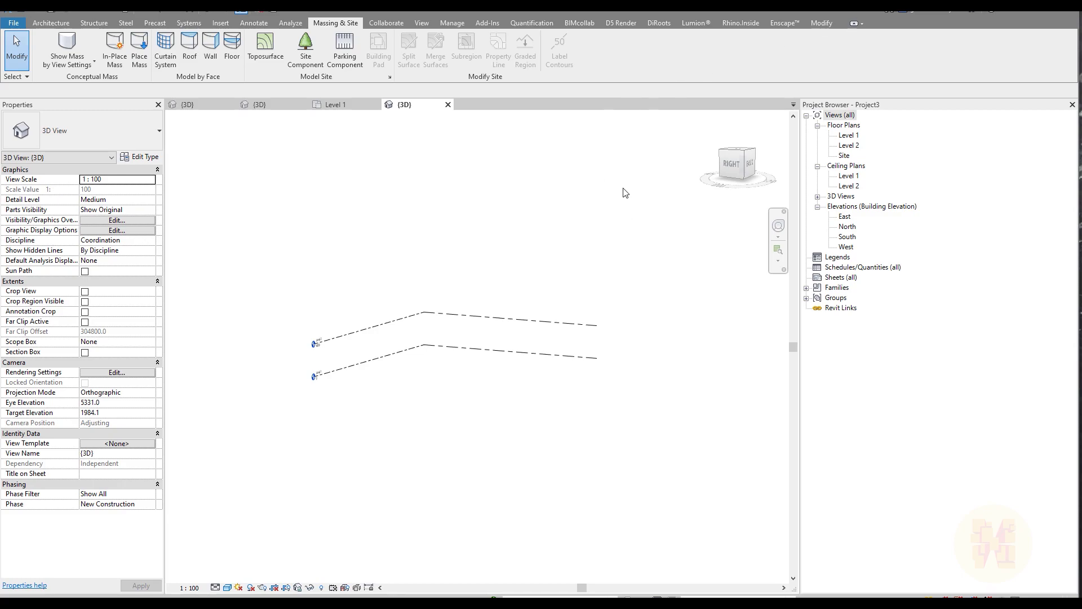
click(59, 25)
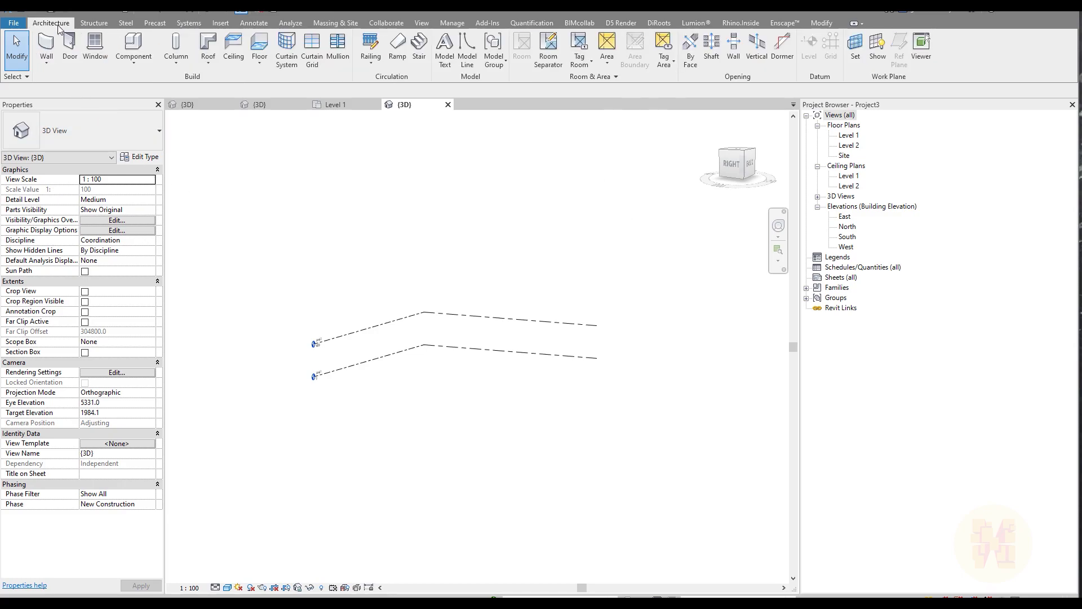
shift+middle_drag(470, 296, 426, 380)
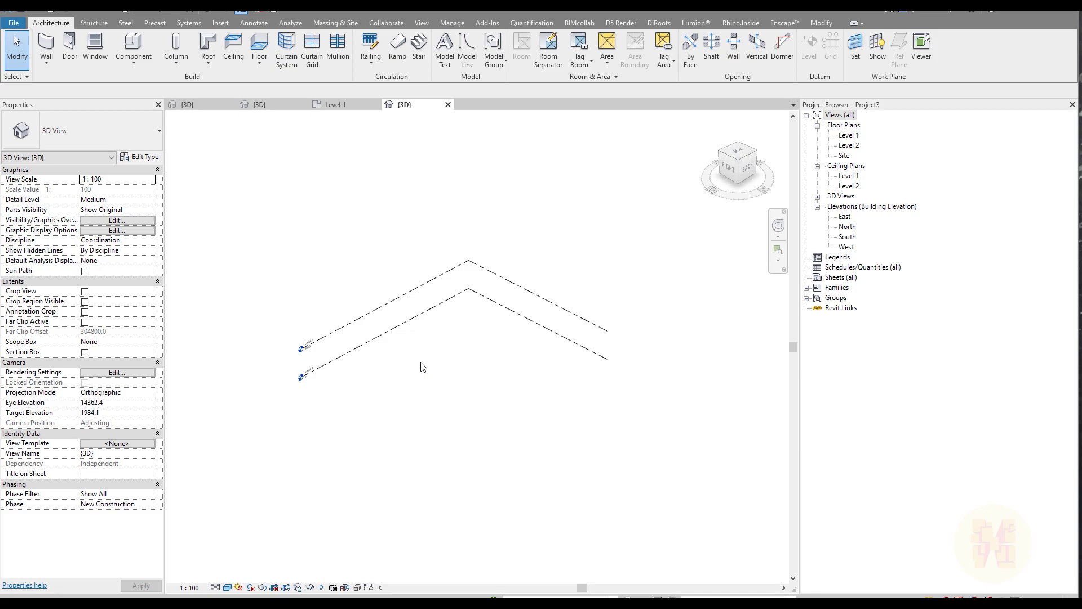
click(453, 23)
click(990, 50)
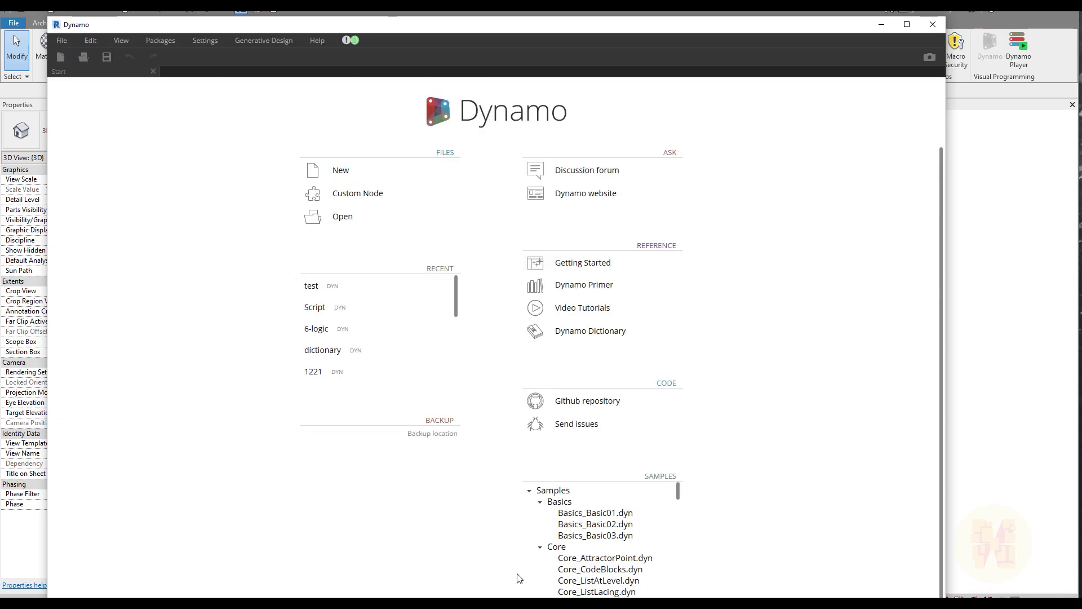
click(353, 169)
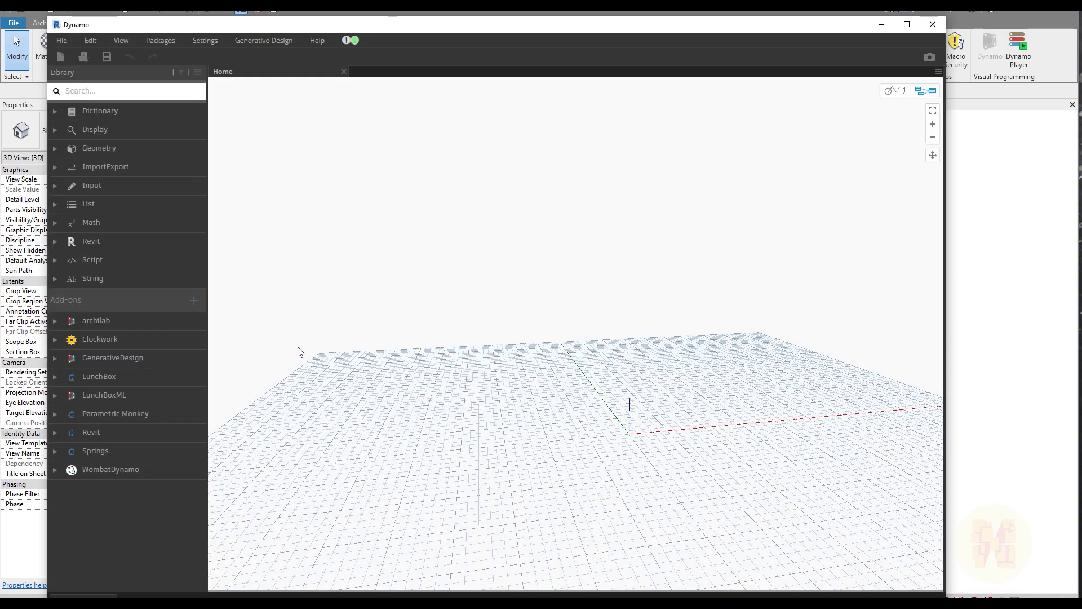
- Set Dynamo's geometry working range to Extra large and shift the Dynamo window slightly
click(206, 41)
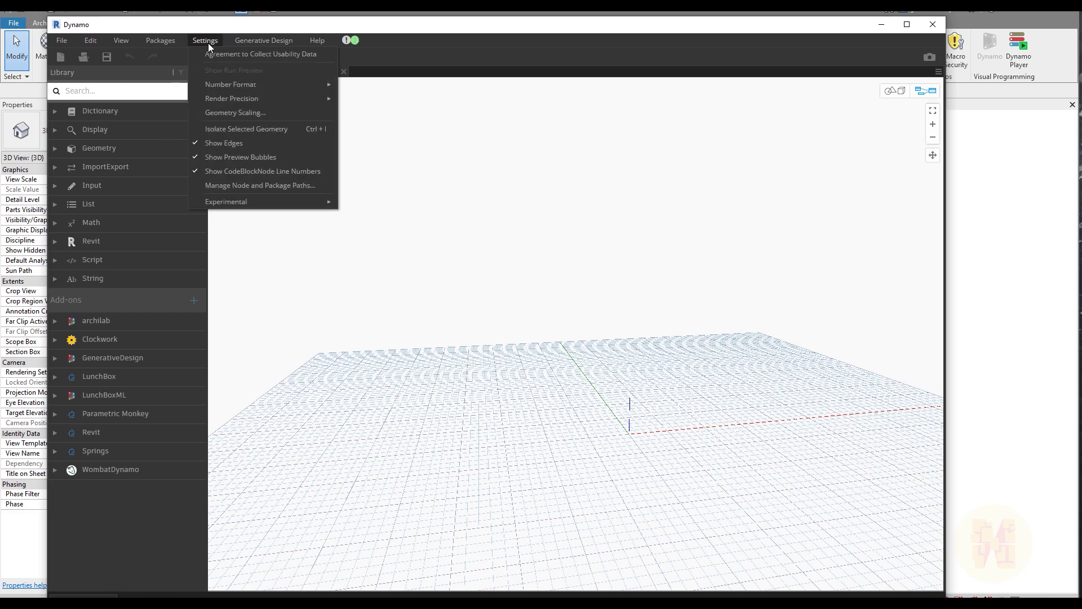
click(225, 114)
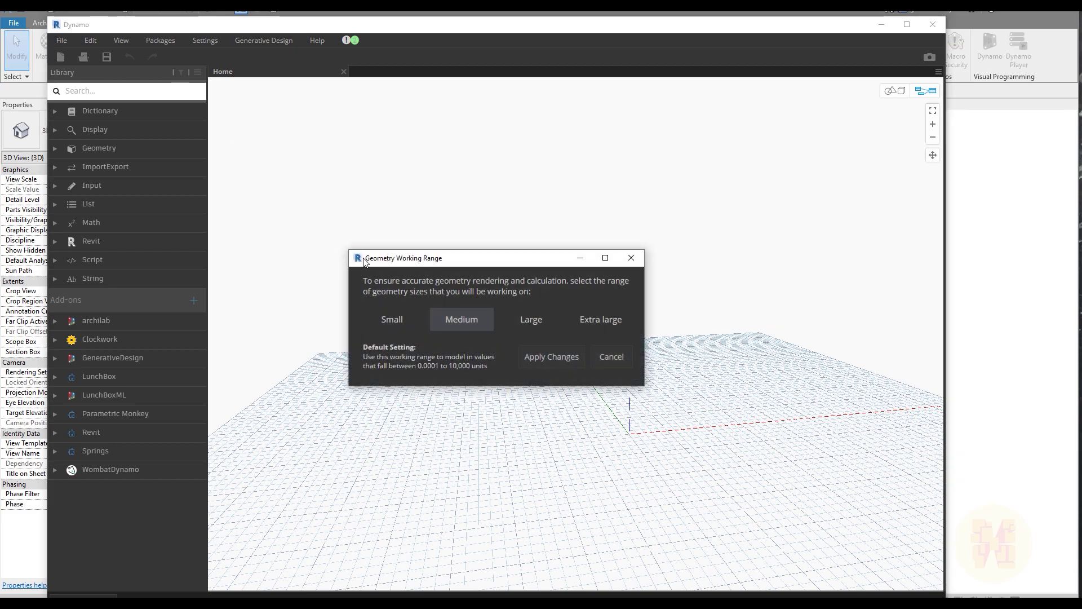
click(611, 326)
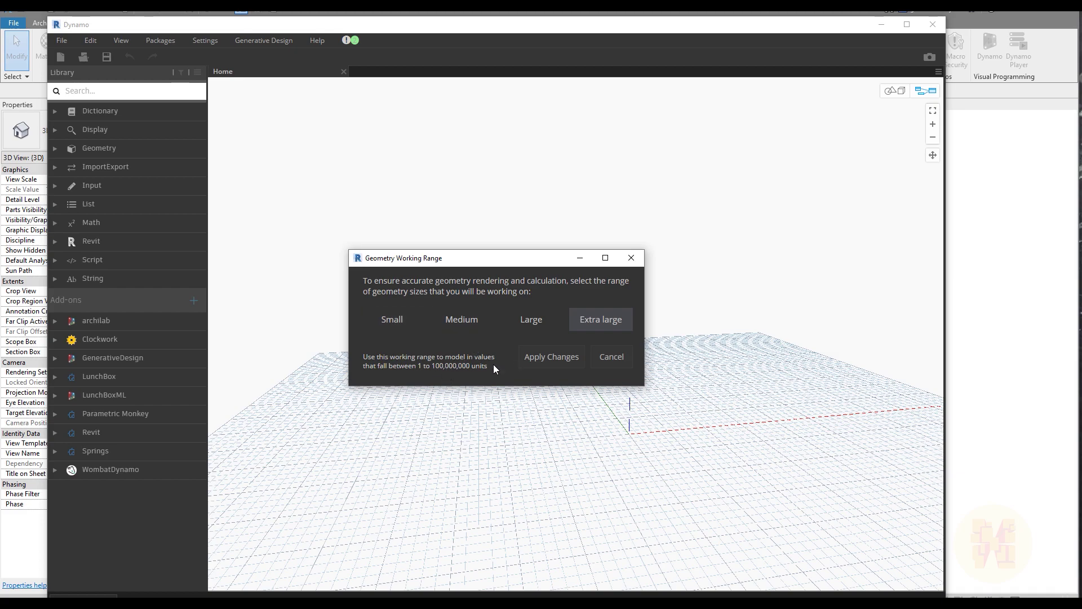
click(569, 356)
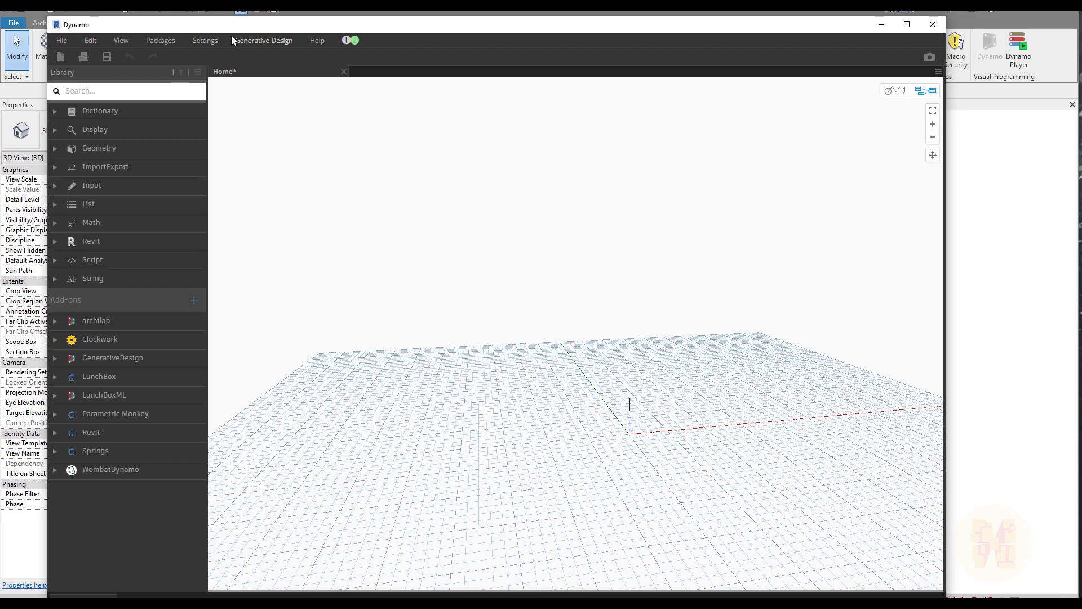
drag(250, 28, 280, 18)
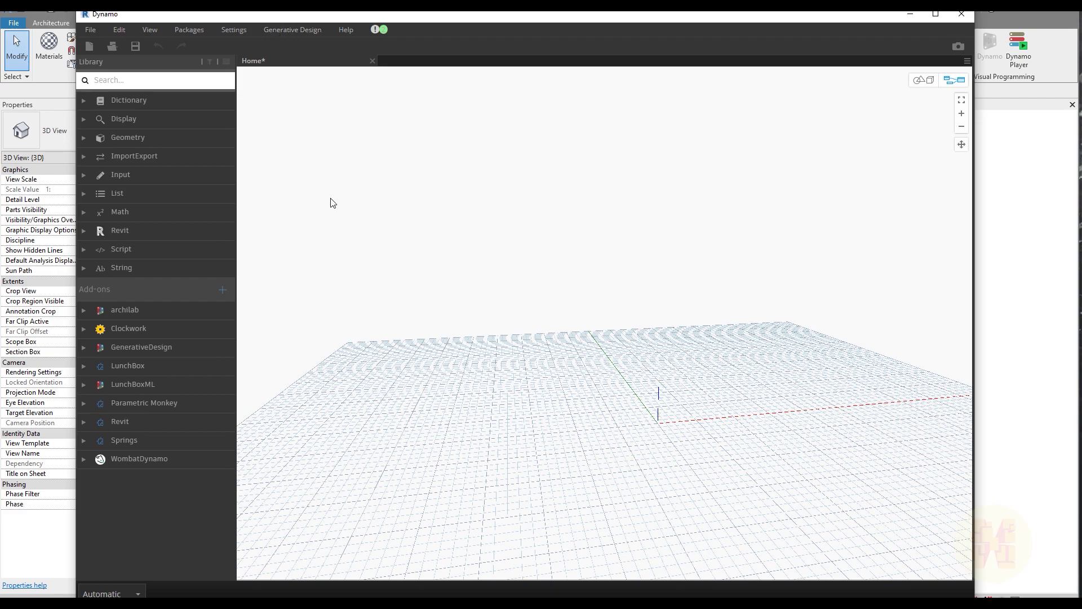
- Search the node library for ellipse nodes and place an Ellipse.ByOriginRadii node in the graph's upper area
click(142, 82)
text(el)
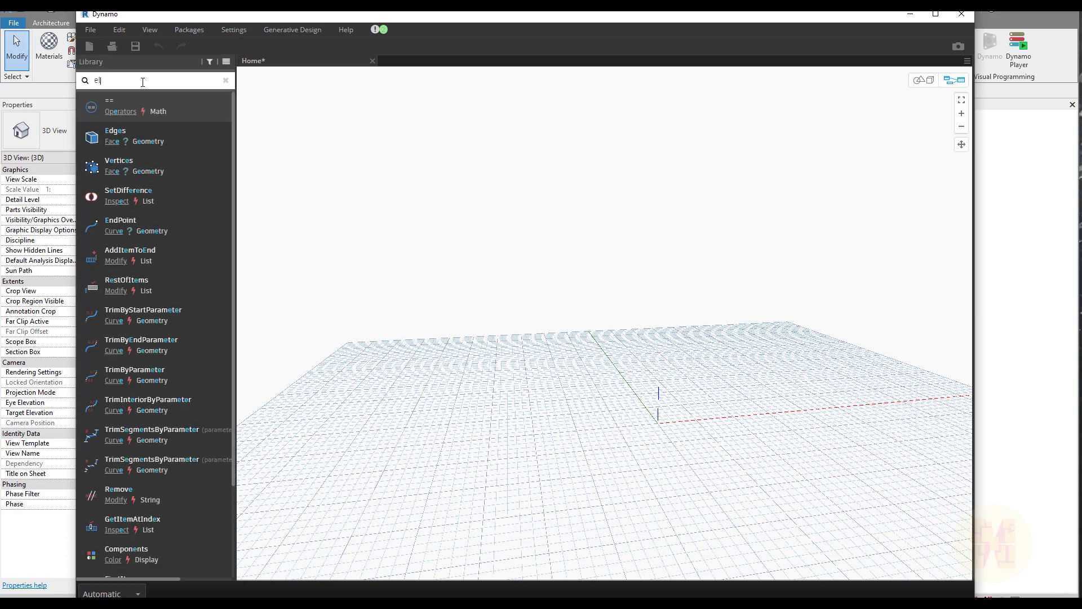
text(lip)
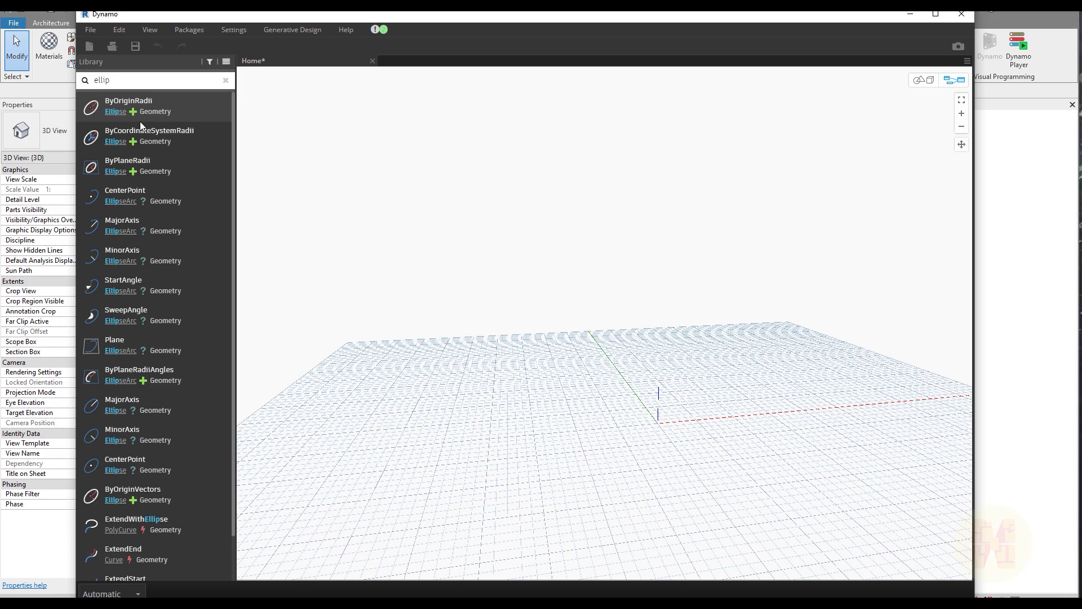
click(111, 145)
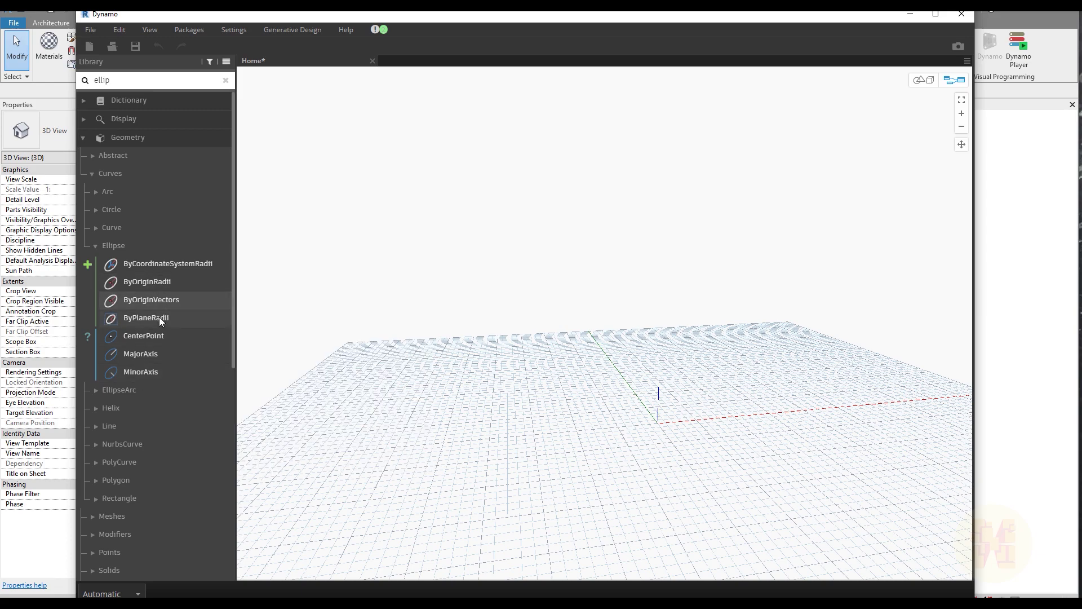
click(166, 283)
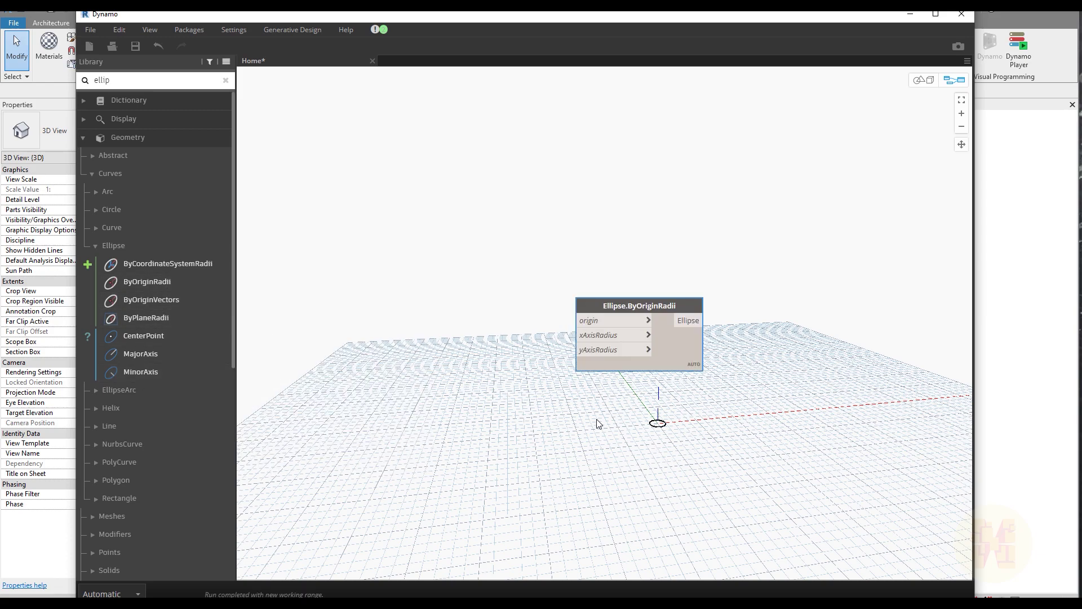
drag(649, 316, 490, 234)
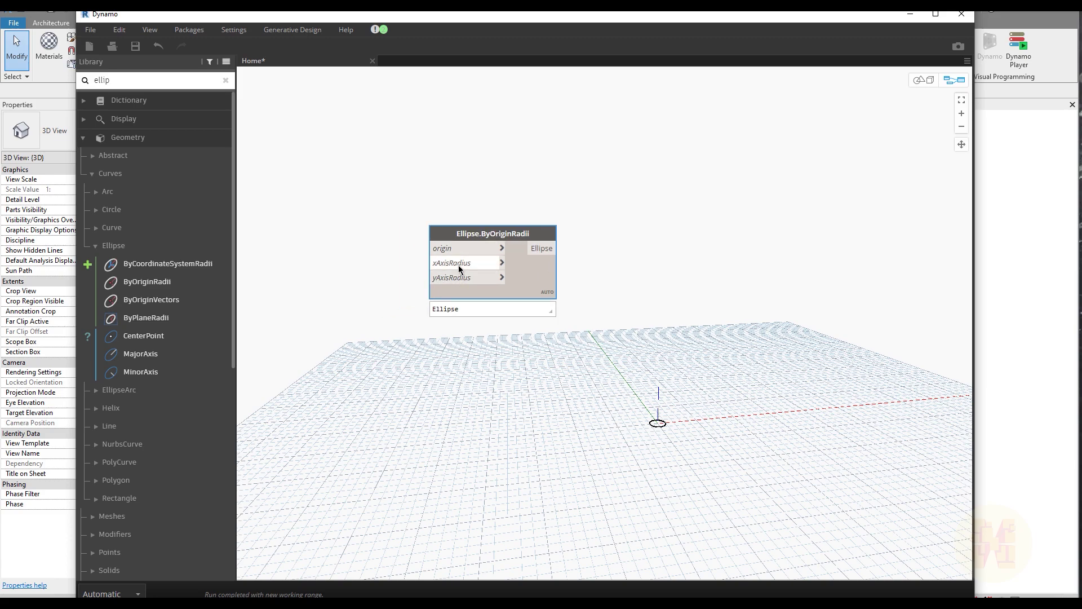
- Add a code block with 15000 and 25000 and wire them to the ellipse node's xAxisRadius and yAxisRadius inputs
middle_drag(338, 281, 422, 277)
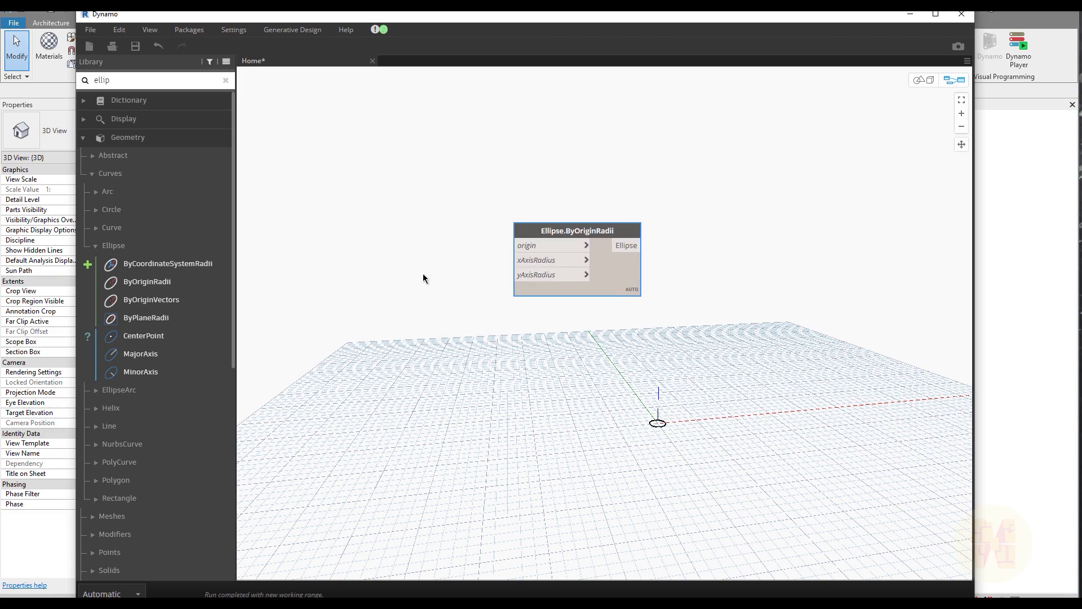
double_click(410, 261)
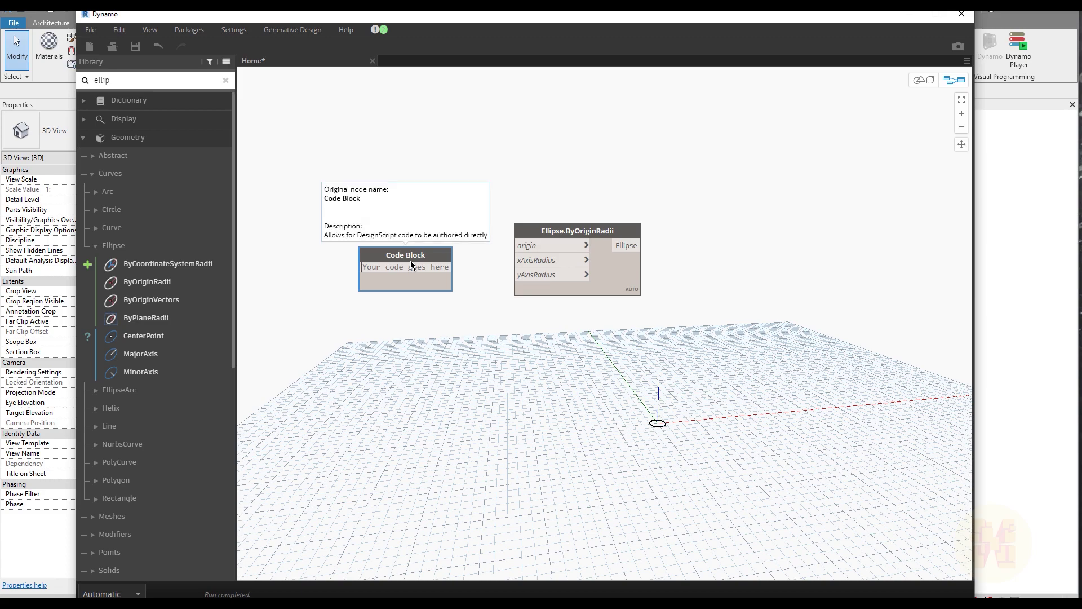
text(15000)
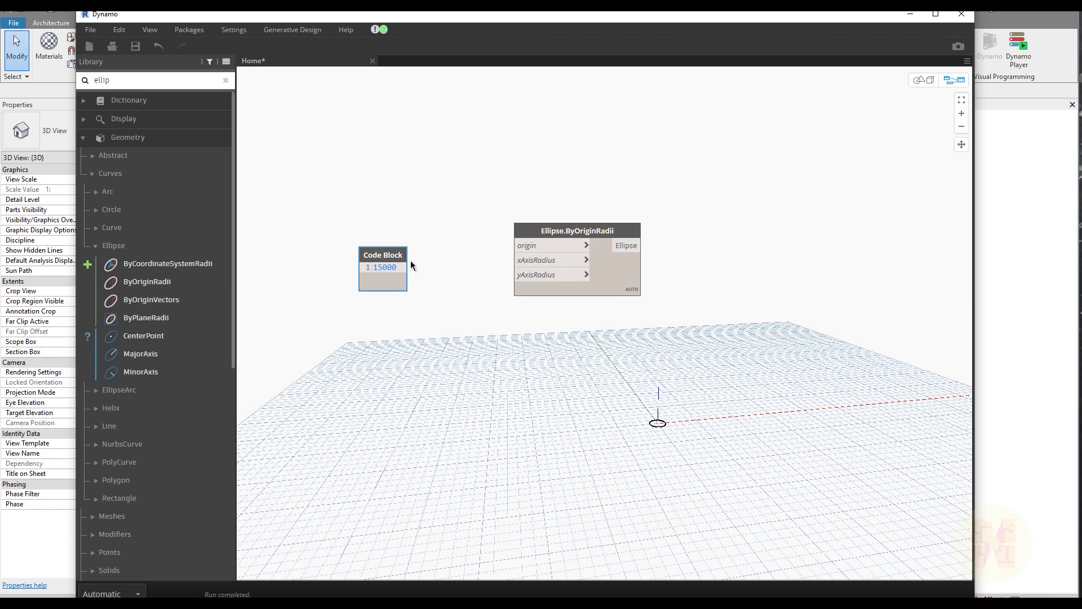
text(;)
key(Return)
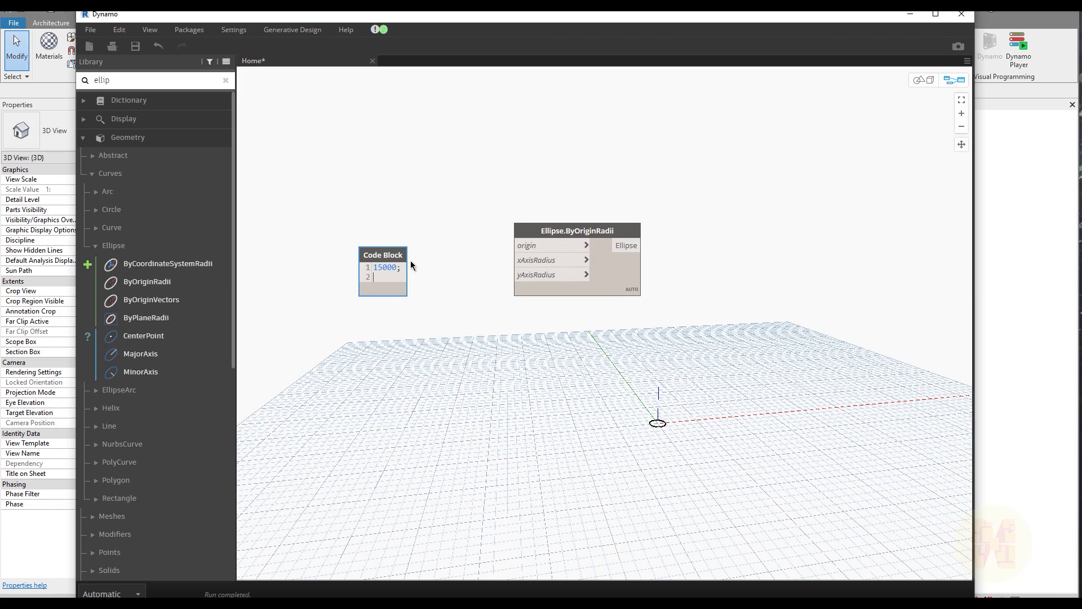
text(25000;)
click(411, 265)
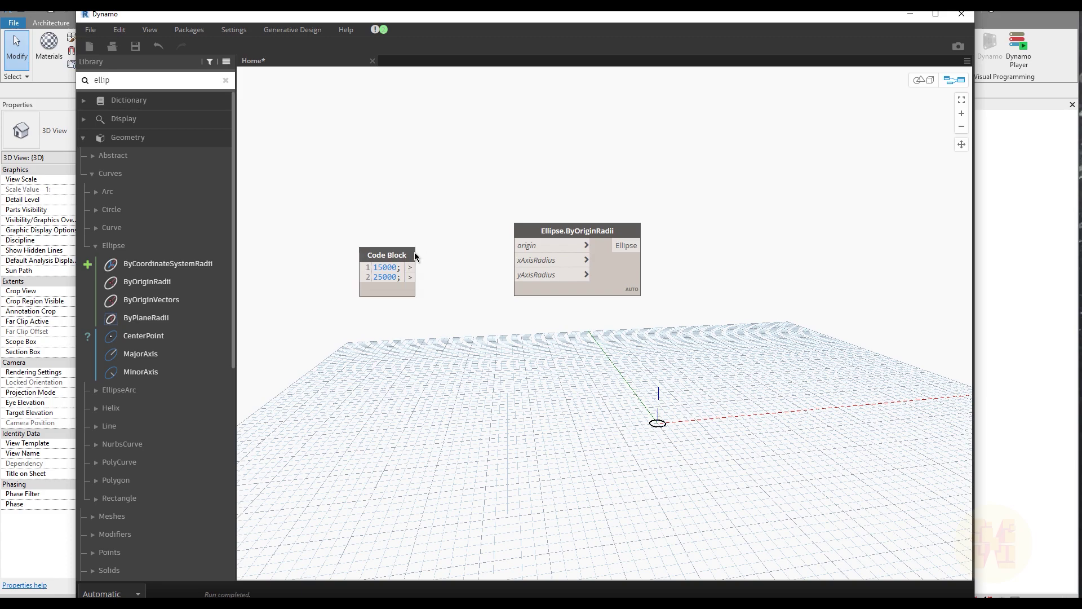
drag(410, 267, 548, 263)
drag(411, 277, 512, 275)
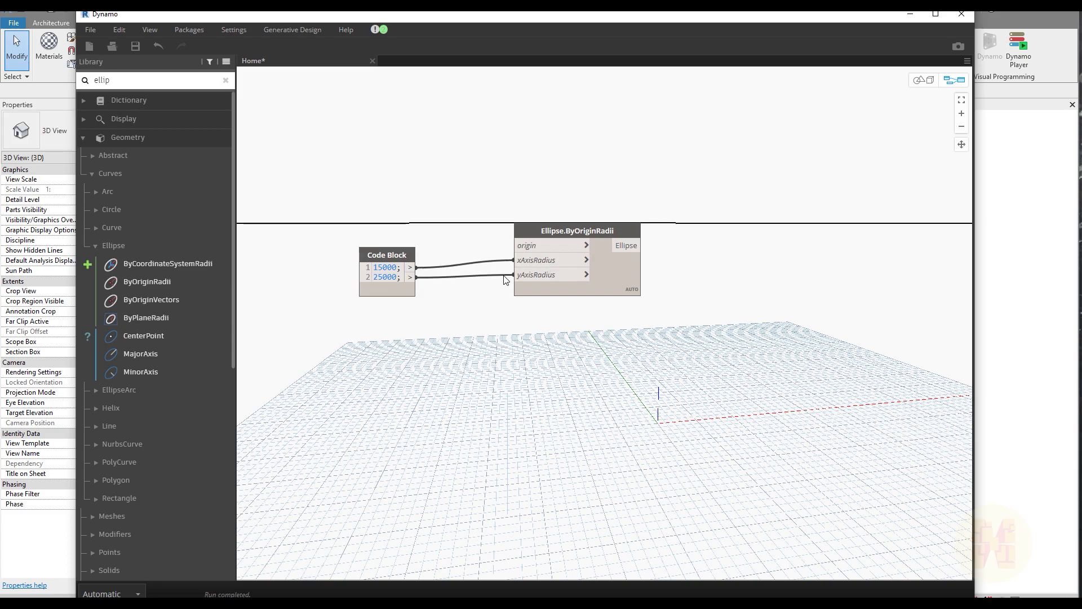
- Inspect the whole ellipse in the 3D background preview from a rotated angle, and return to the graph
click(922, 82)
scroll(664, 361, down, 6)
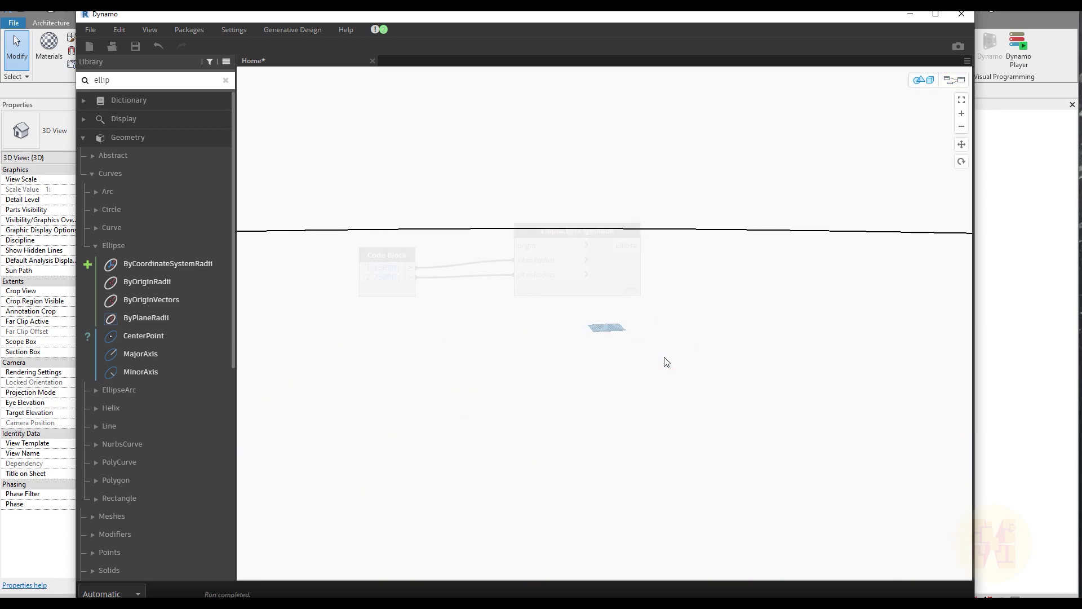
scroll(667, 362, down, 5)
scroll(671, 358, up, 2)
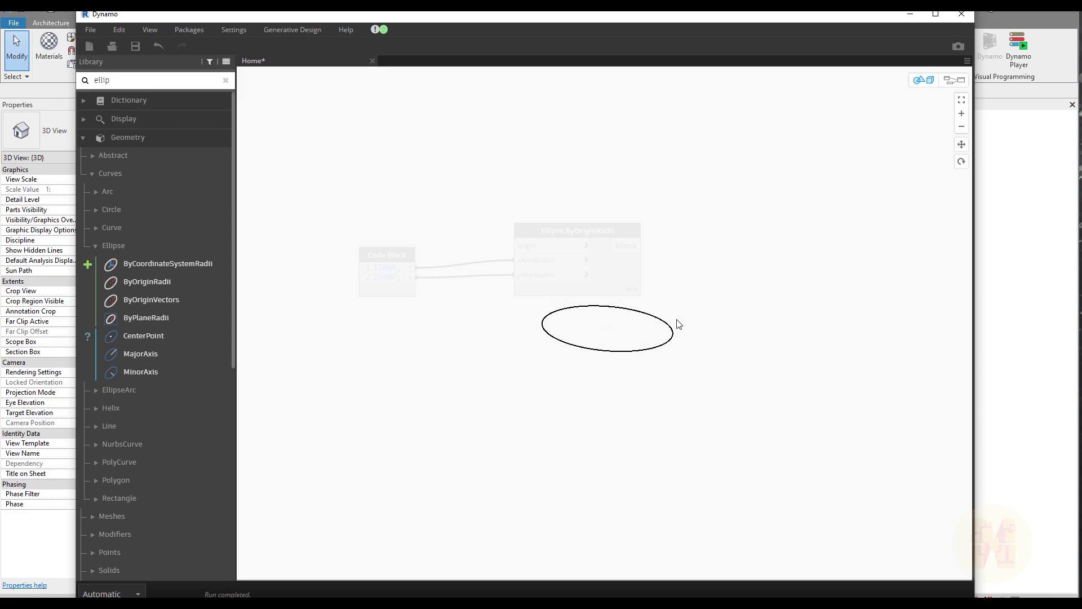
click(962, 161)
mouse_move(712, 372)
mouse_down()
mouse_move(755, 343)
mouse_move(747, 331)
mouse_up()
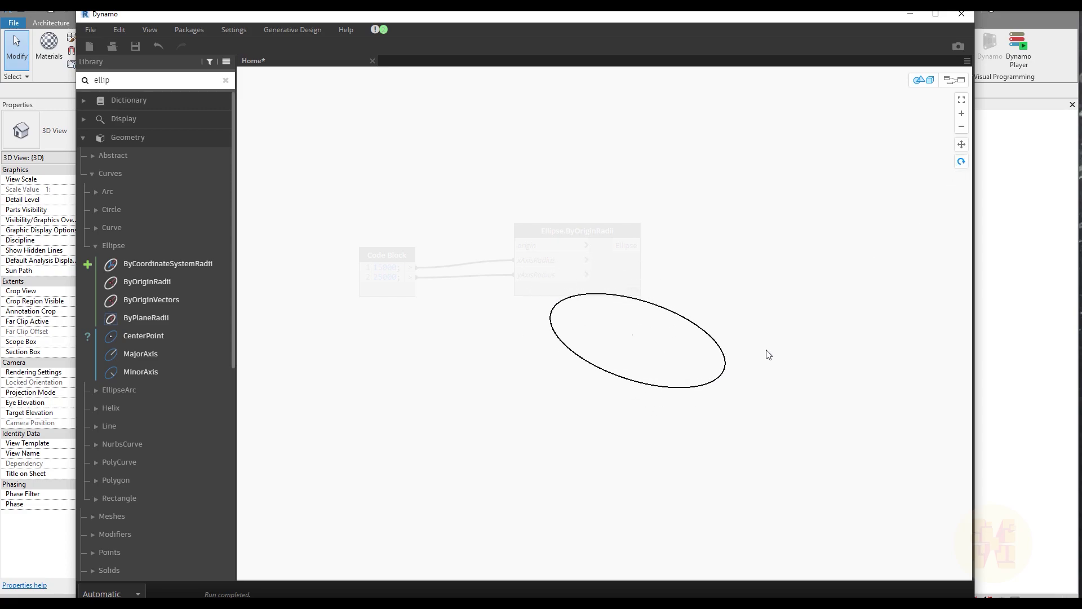
click(962, 162)
click(958, 88)
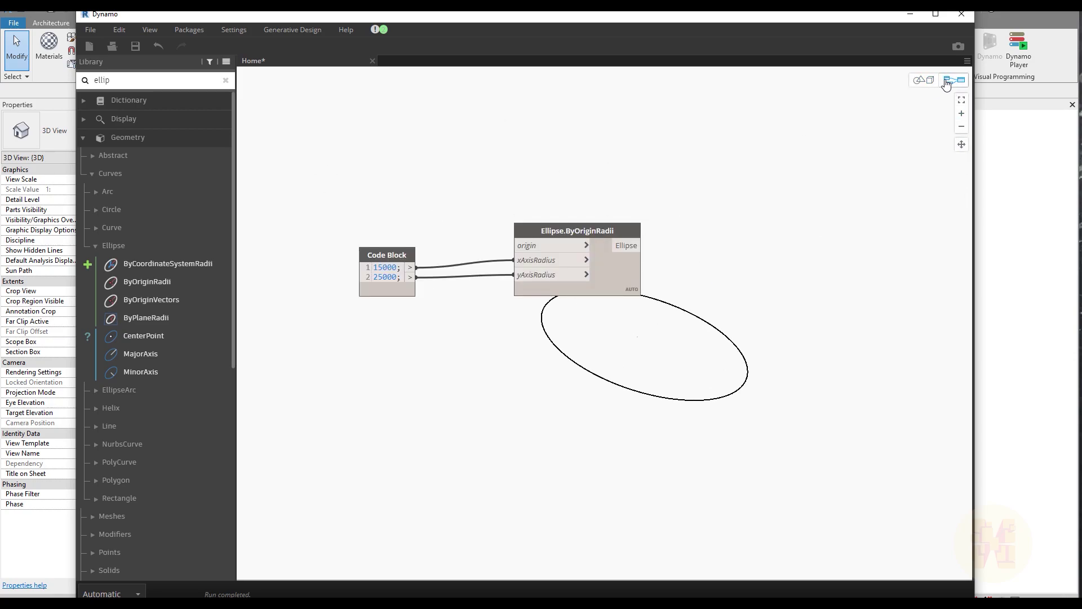
- Move the Ellipse.ByOriginRadii node up, turn off its preview, and shift the radius code block slightly down
middle_drag(779, 236, 697, 202)
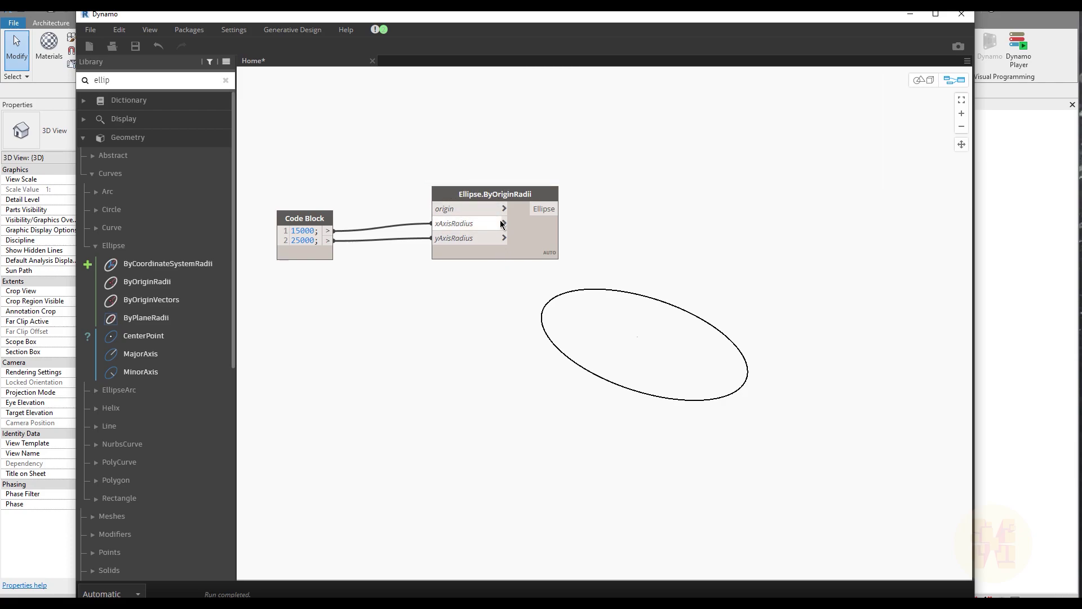
mouse_move(557, 248)
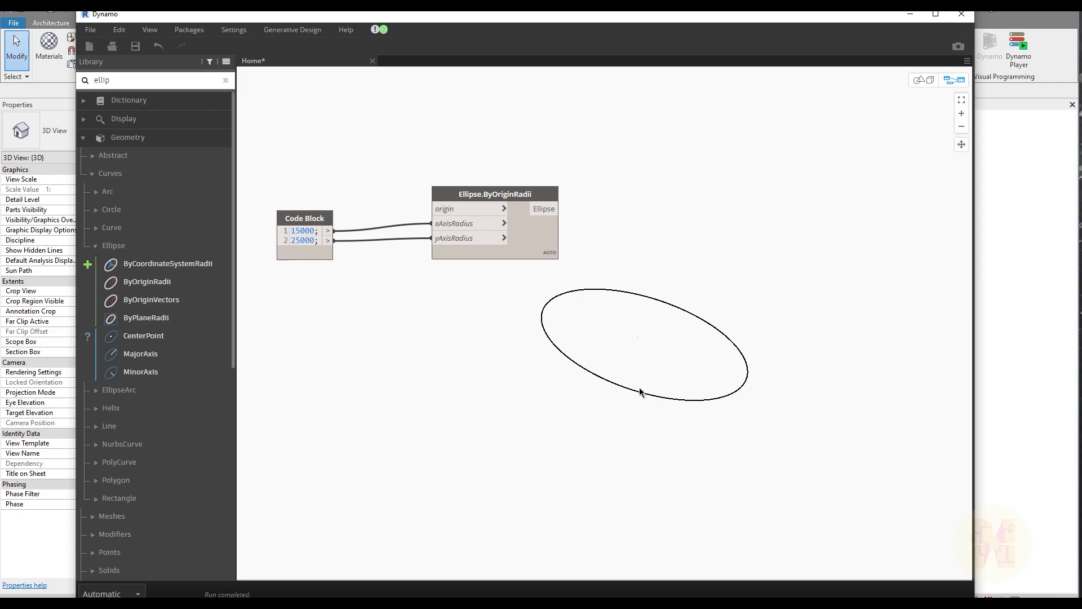
drag(531, 224, 546, 178)
right_click(547, 179)
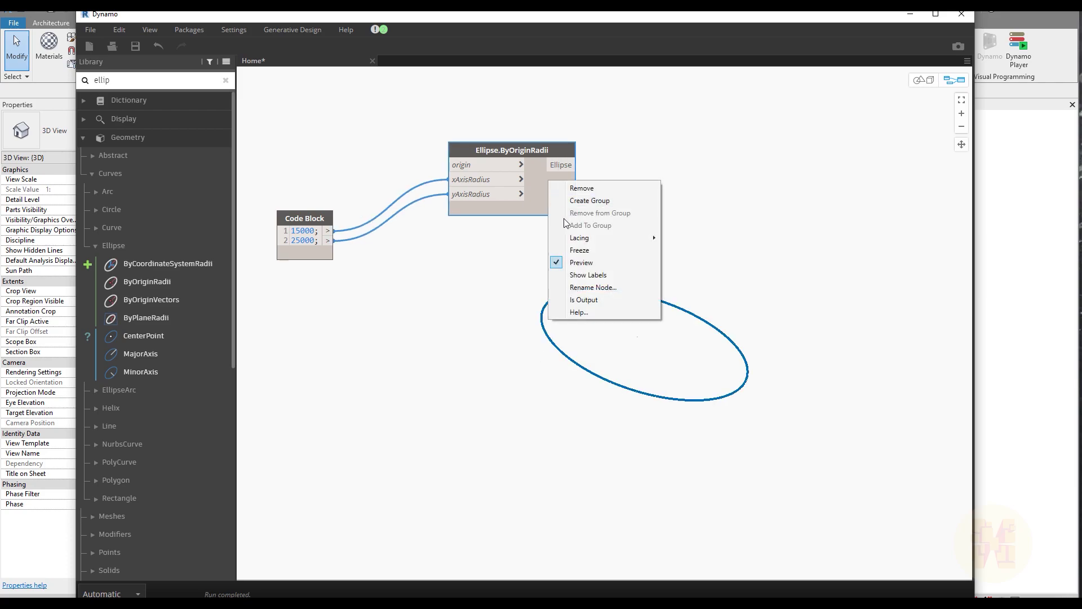
click(591, 263)
drag(327, 217, 323, 233)
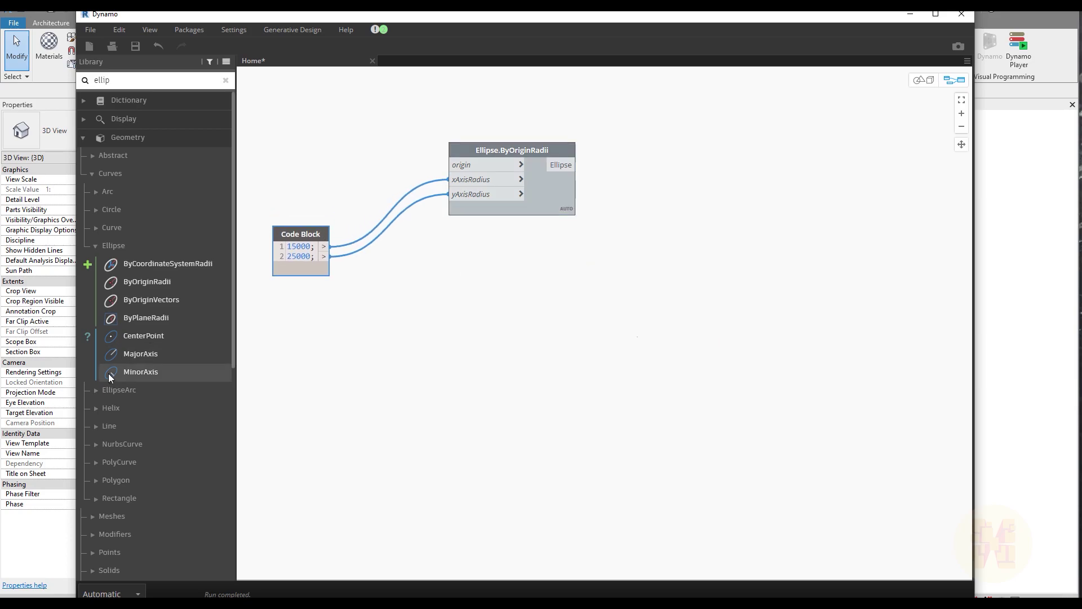
- Add an EllipseArc.ByPlaneRadiiAngles node below the ellipse node and wire 15000 and 25000 to its xRadius and yRadius
click(93, 392)
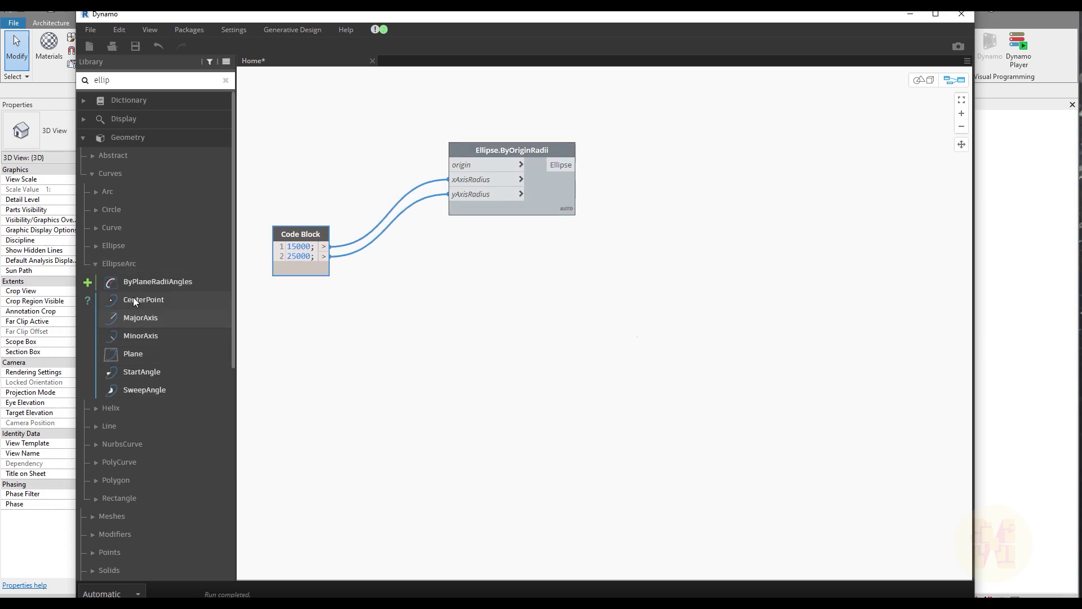
mouse_move(150, 316)
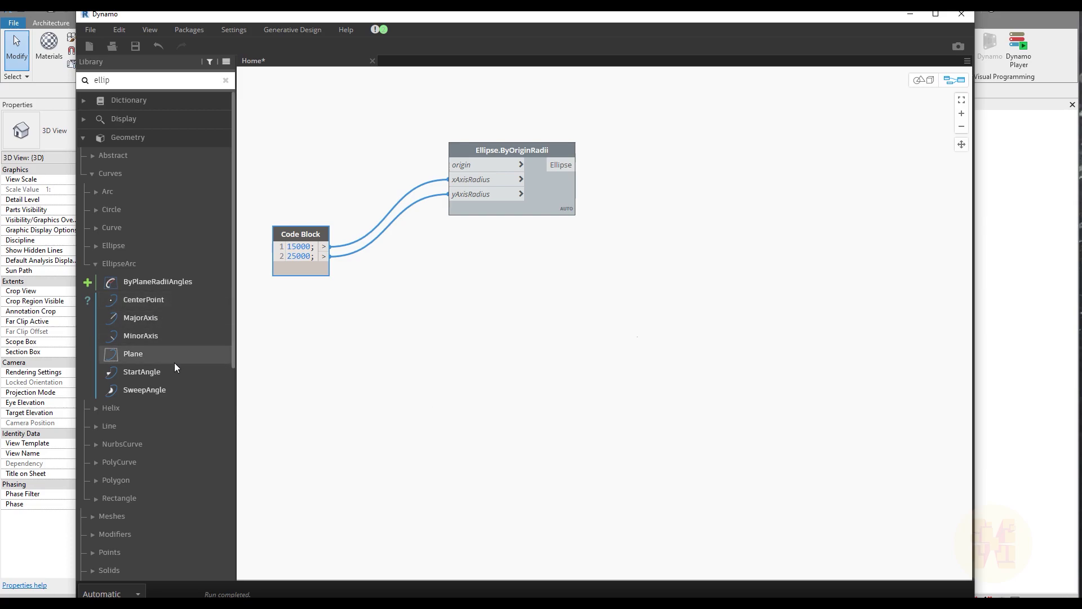
mouse_move(174, 343)
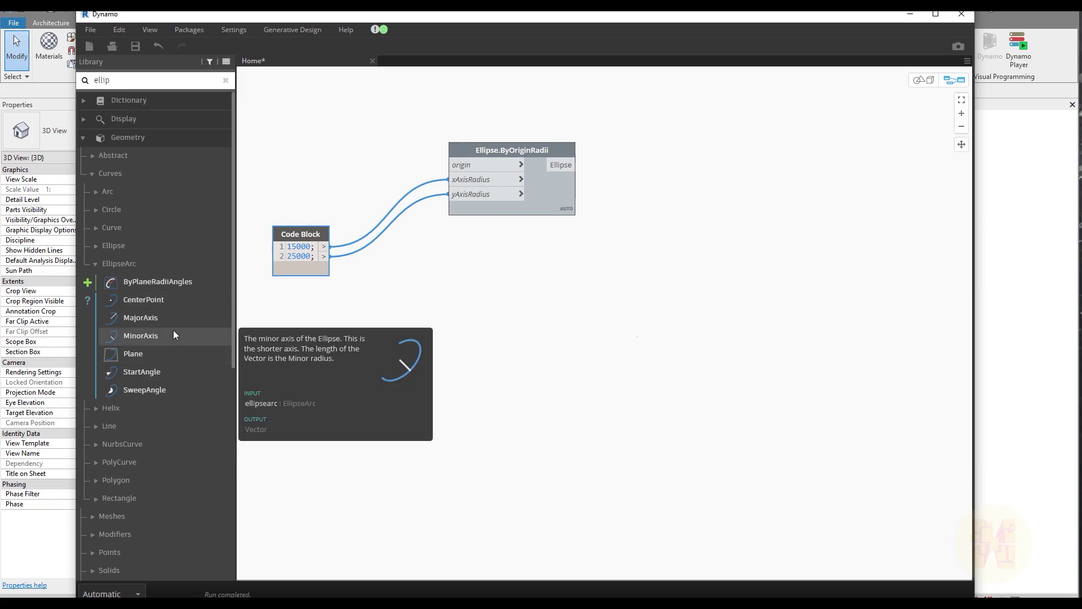
click(170, 282)
drag(621, 323, 480, 275)
drag(325, 246, 454, 315)
drag(543, 268, 531, 367)
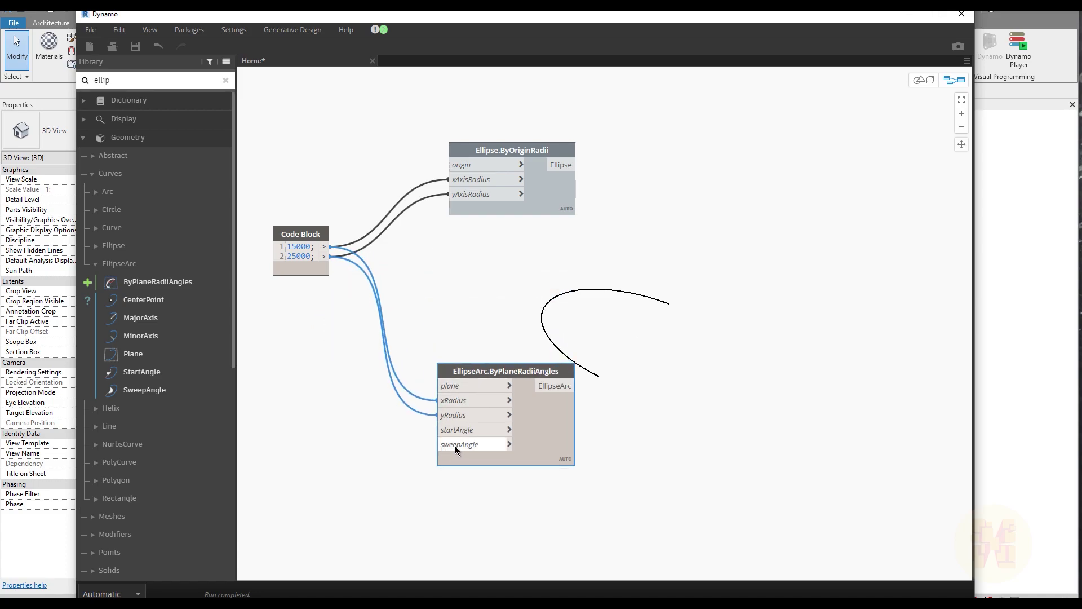
- Add a code block with 90 and 180 and wire them to the arc node's startAngle and sweepAngle inputs
double_click(332, 450)
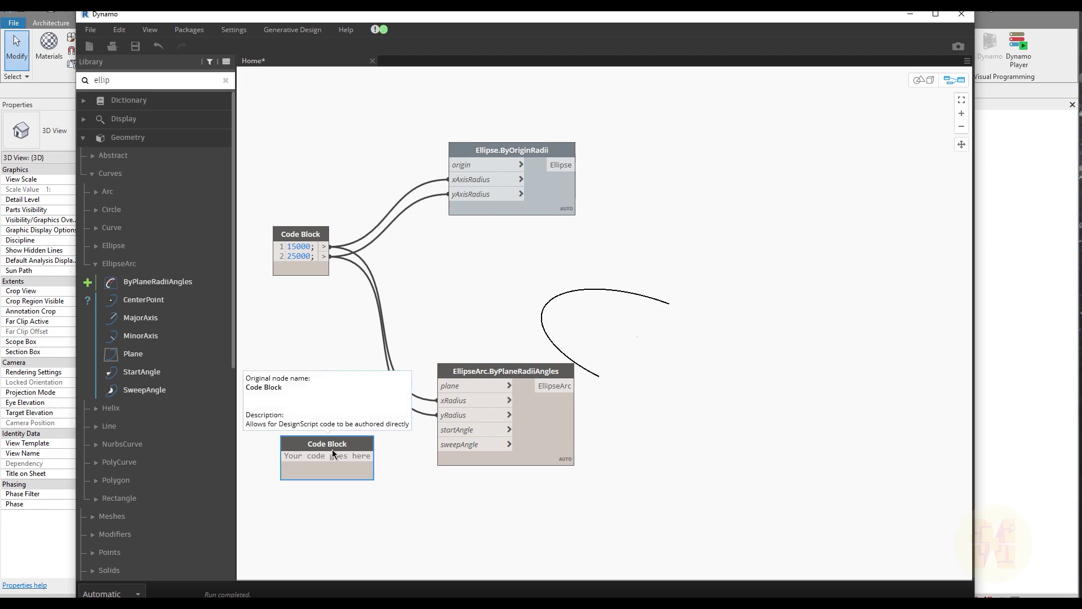
text(90;180;)
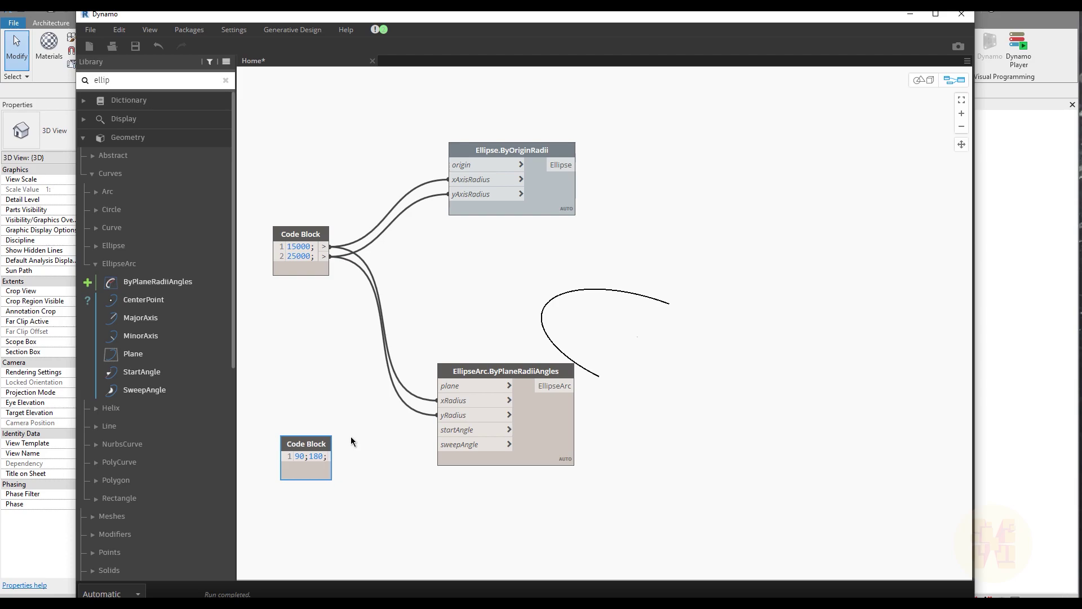
click(351, 441)
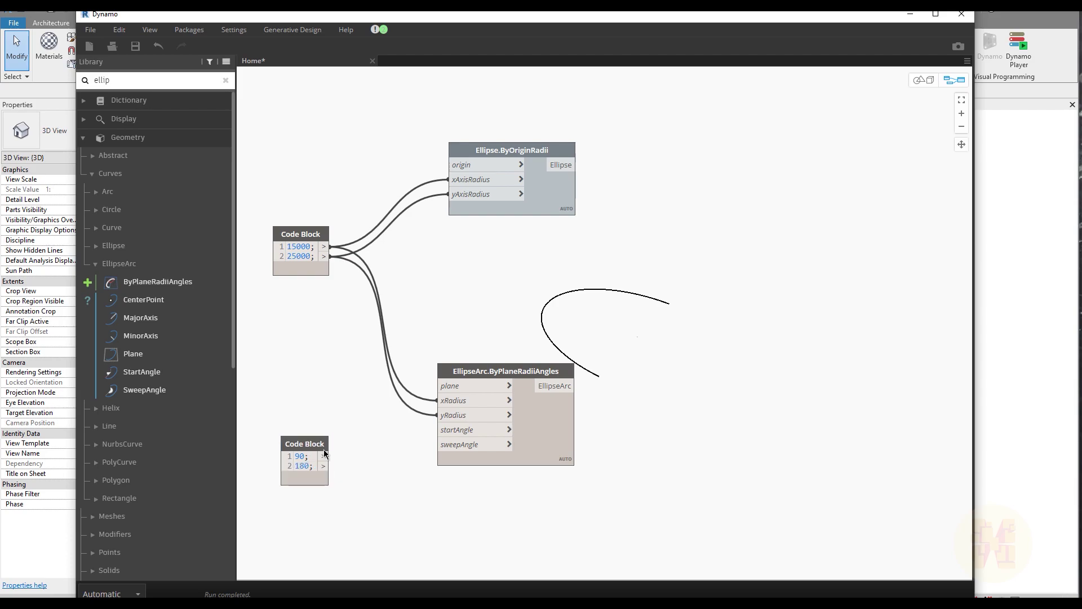
drag(326, 458, 471, 431)
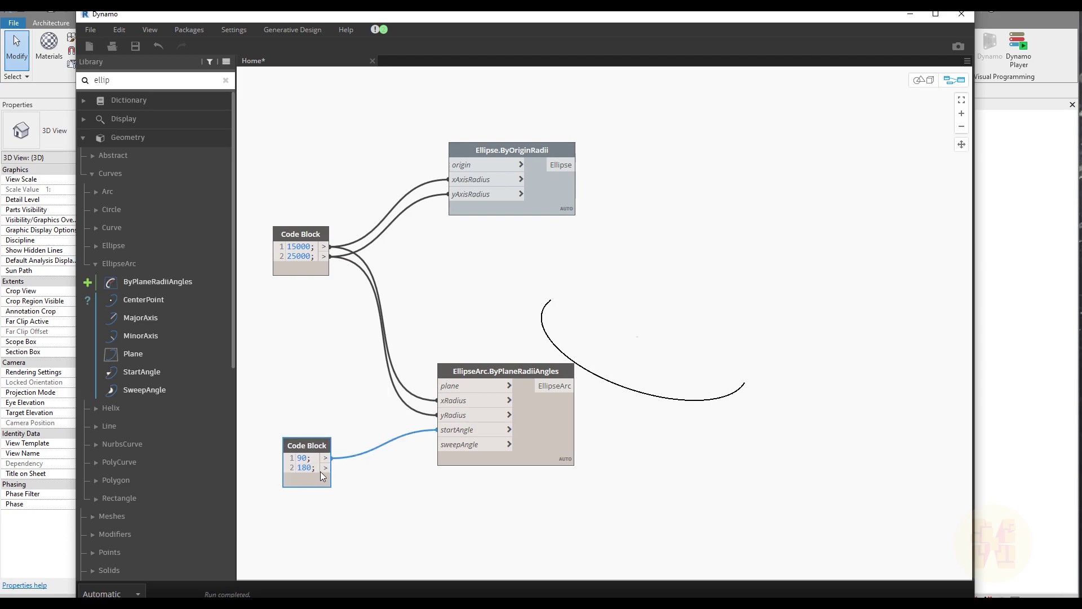
click(468, 456)
drag(326, 468, 440, 445)
click(756, 445)
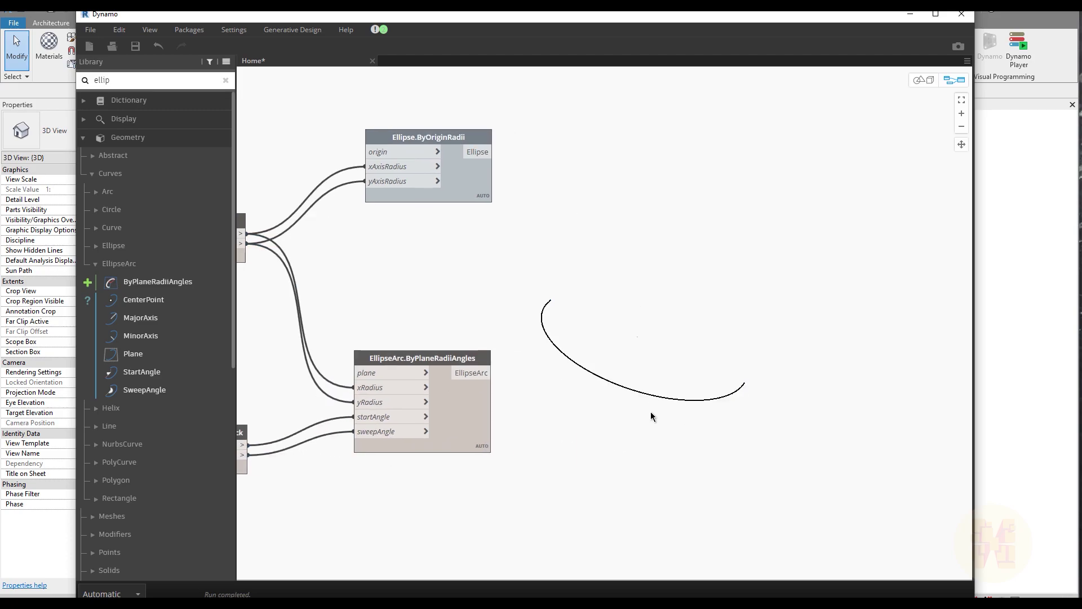
- Select the EllipseArc.ByPlaneRadiiAngles node and nudge it slightly, keeping the graph clear of the arc preview
scroll(655, 412, down, 3)
click(511, 382)
drag(511, 382, 498, 378)
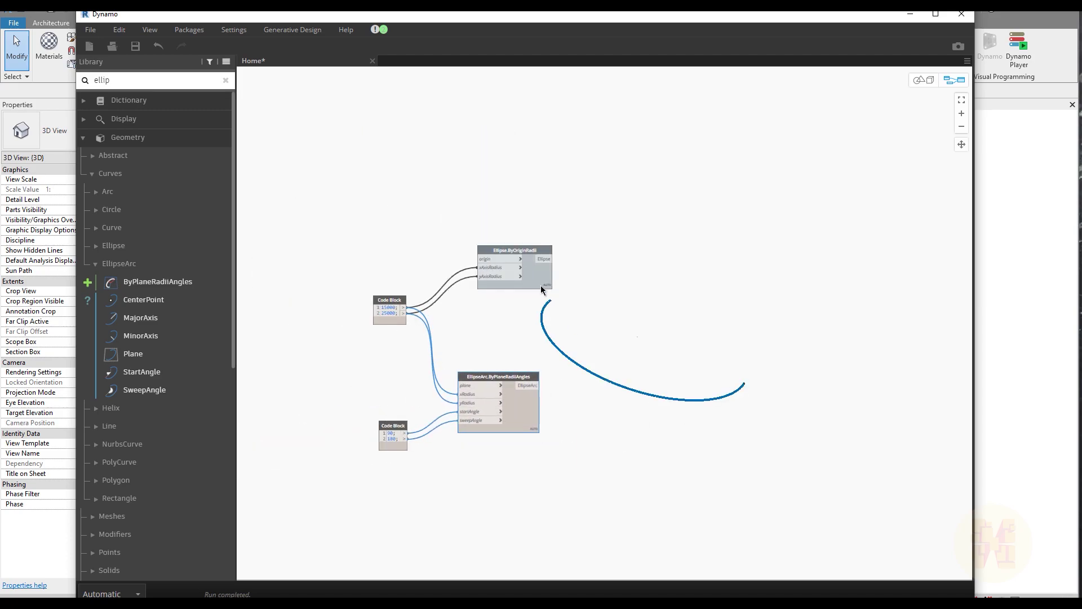
middle_drag(734, 390, 564, 386)
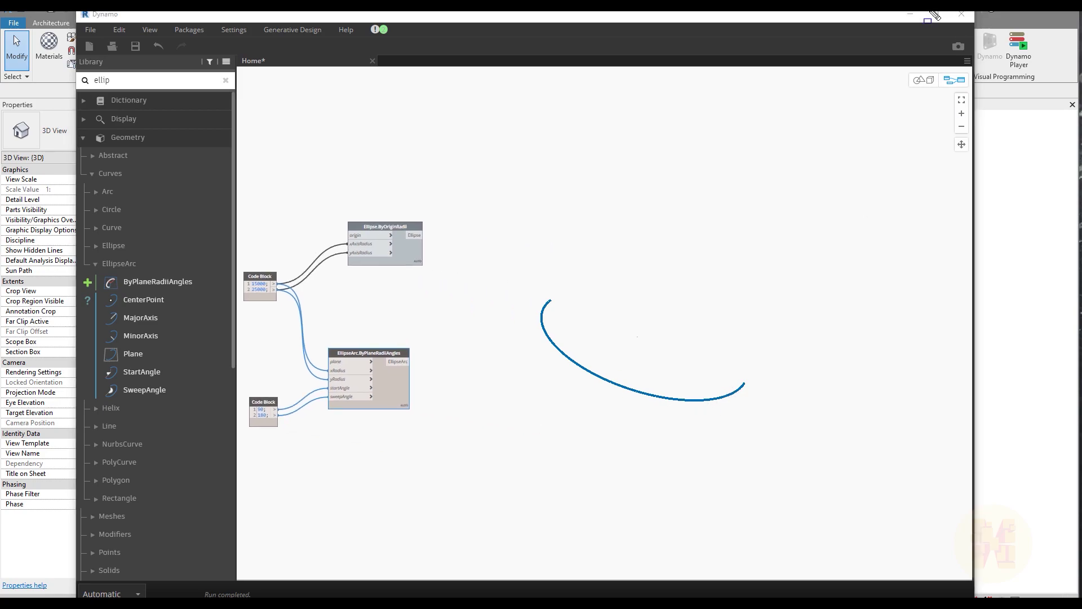
mouse_move(751, 352)
mouse_down()
mouse_move(693, 404)
mouse_move(698, 332)
mouse_move(735, 330)
mouse_move(735, 341)
mouse_move(741, 314)
mouse_up()
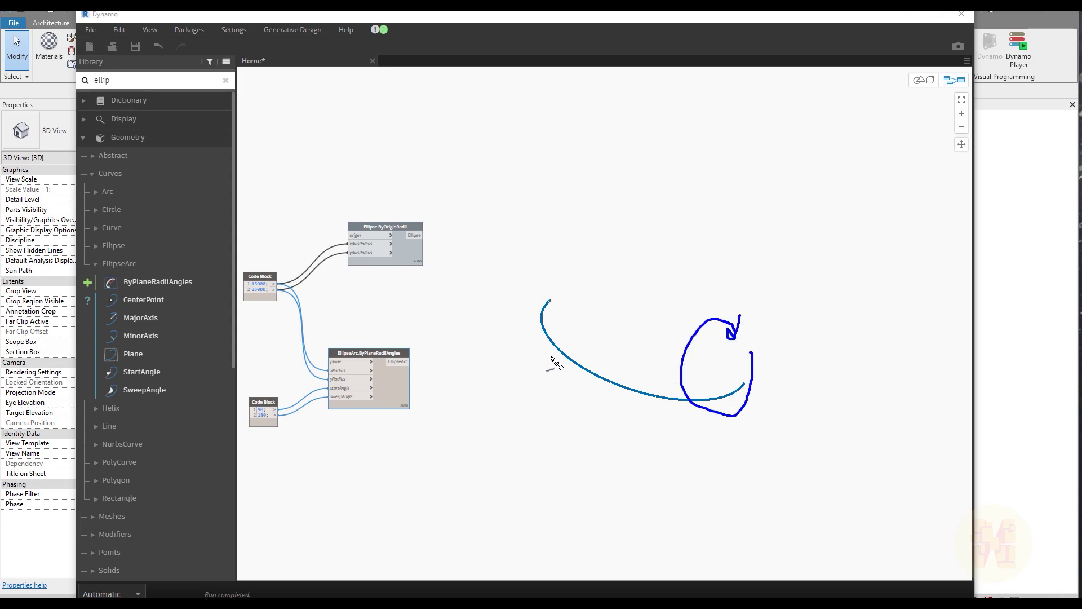
drag(548, 297, 753, 387)
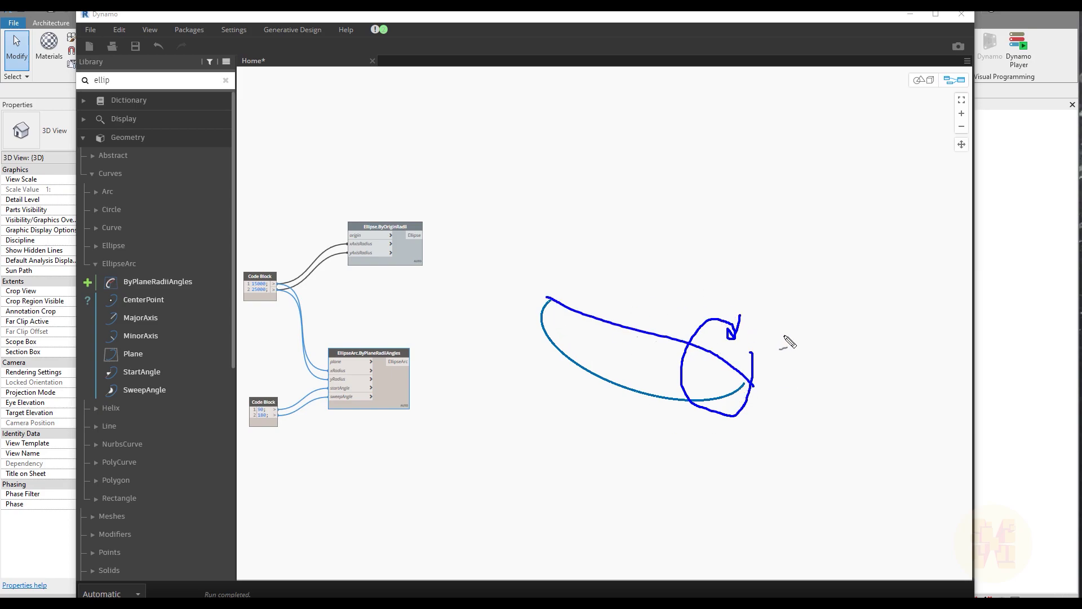
mouse_move(854, 235)
mouse_down()
mouse_move(875, 318)
mouse_move(748, 273)
mouse_move(801, 213)
mouse_move(800, 236)
mouse_move(798, 204)
mouse_up()
mouse_move(827, 255)
mouse_down()
mouse_move(853, 253)
mouse_move(831, 305)
mouse_move(784, 281)
mouse_move(823, 242)
mouse_move(842, 257)
mouse_up()
key(e)
- Add a Surface.ByRevolve node below and beside the ellipse arc node, and wire the EllipseArc output to its profile input
middle_drag(502, 373, 459, 346)
scroll(372, 331, up, 2)
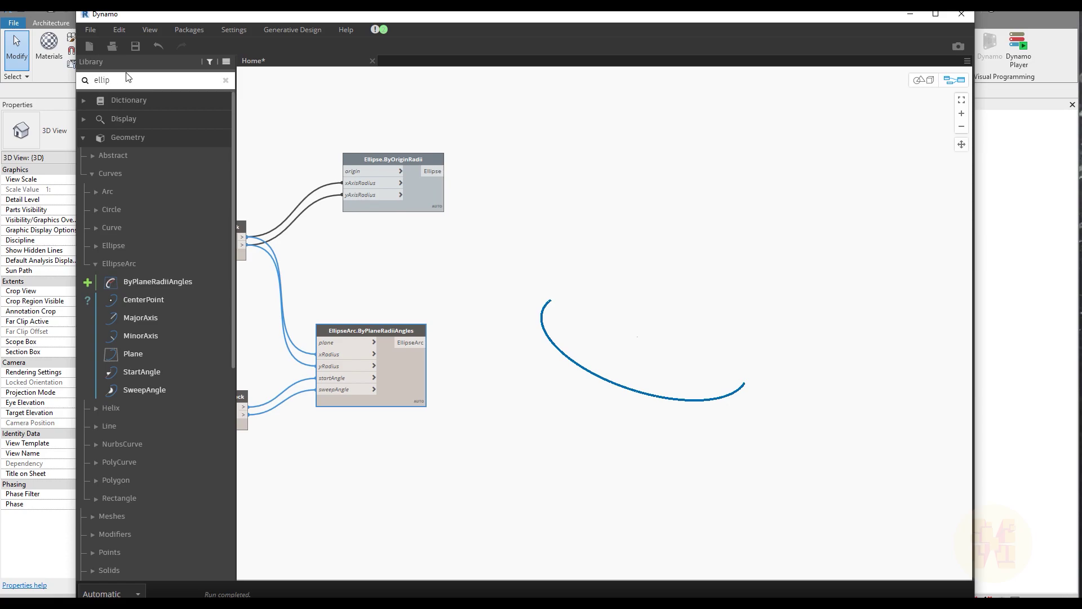
text(revo)
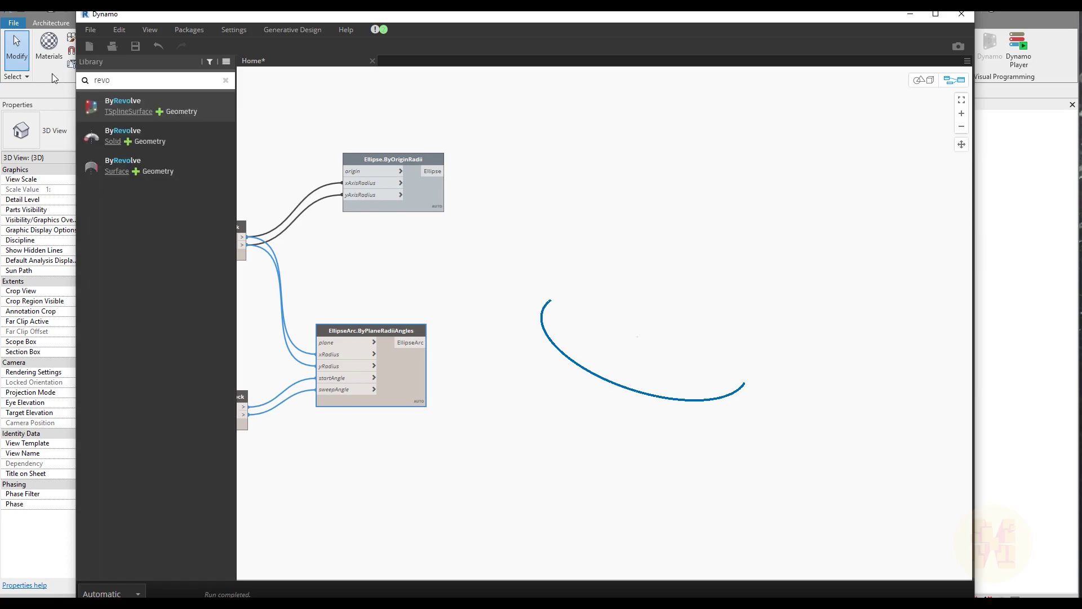
click(187, 168)
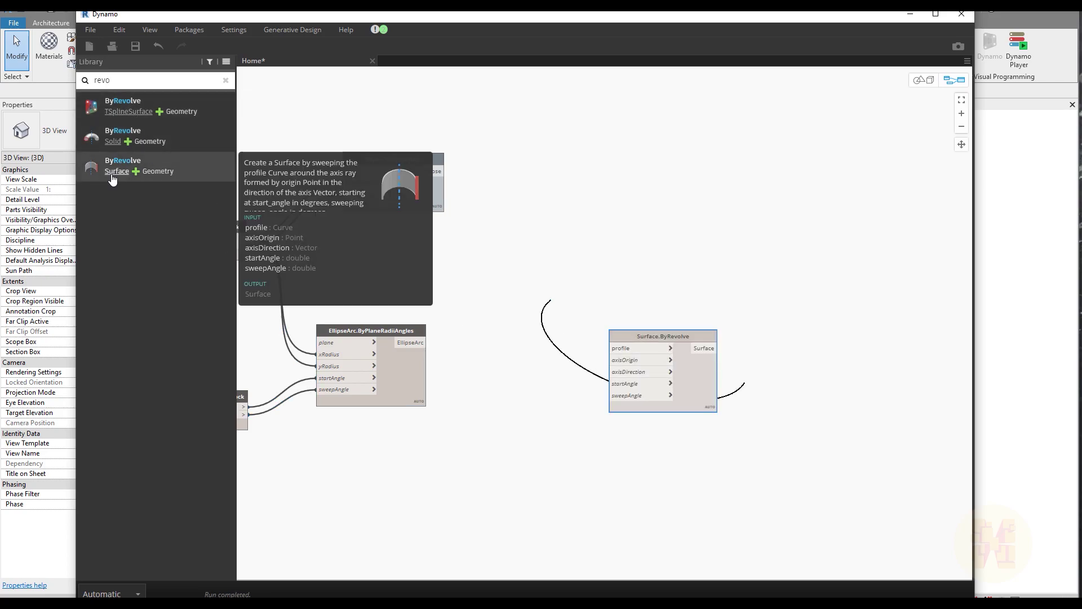
drag(640, 340, 538, 406)
middle_drag(513, 308, 460, 231)
drag(482, 305, 464, 354)
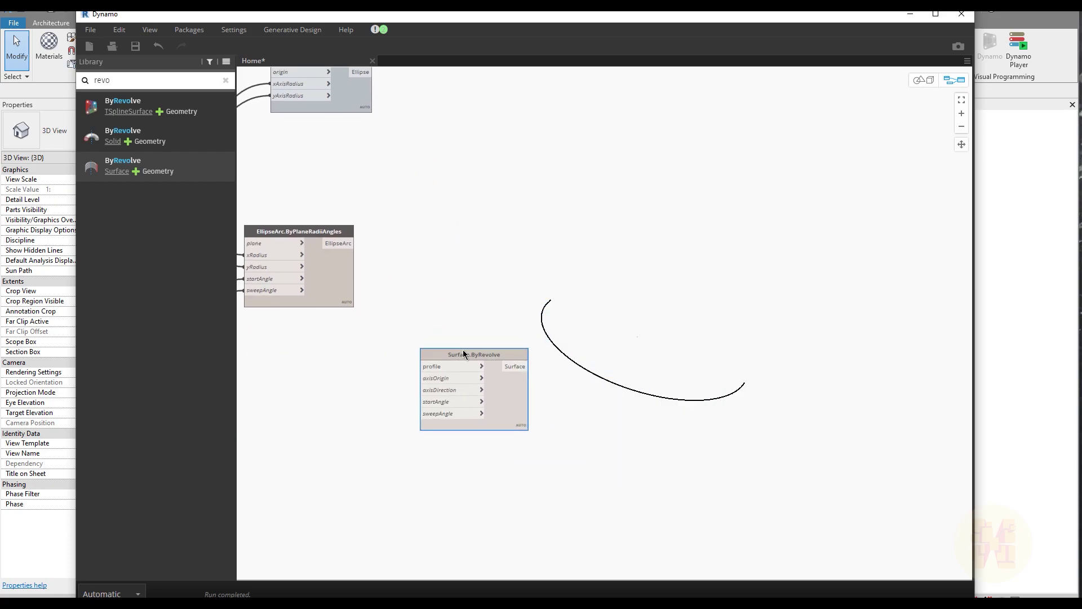
drag(341, 247, 451, 367)
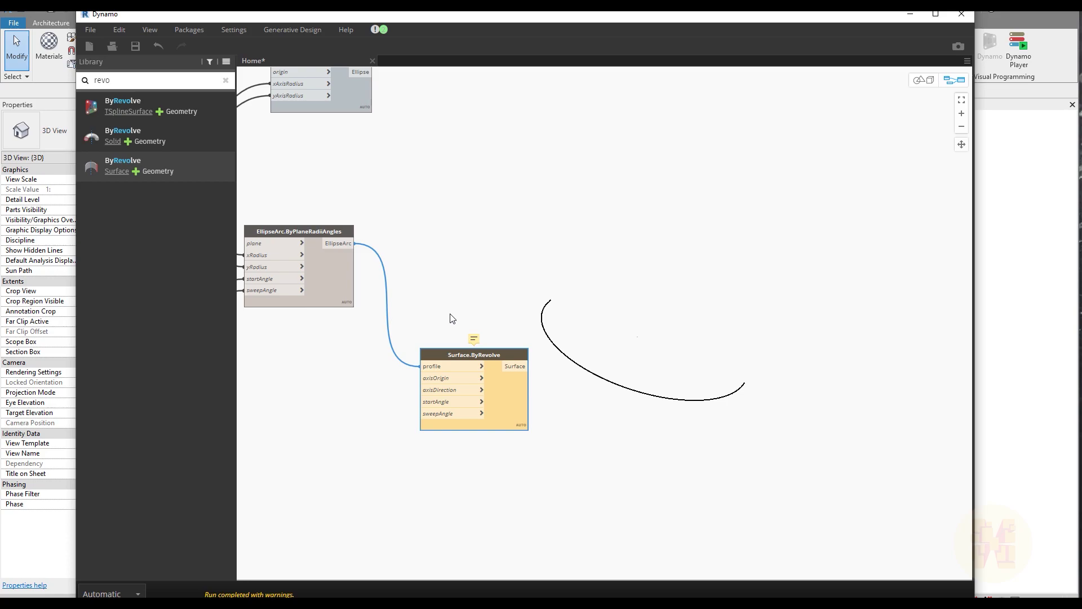
mouse_move(475, 338)
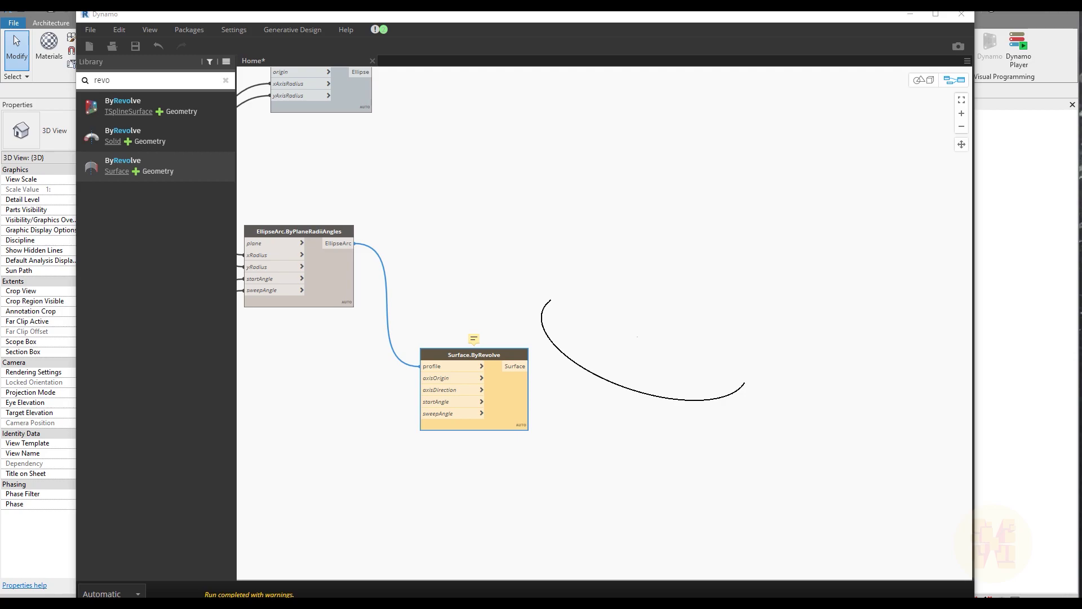
mouse_move(758, 385)
mouse_down()
mouse_move(527, 274)
mouse_move(554, 256)
mouse_up()
mouse_move(750, 370)
mouse_down()
mouse_move(749, 216)
mouse_move(766, 223)
mouse_up()
mouse_move(750, 372)
mouse_down()
mouse_move(533, 470)
mouse_move(565, 479)
mouse_move(539, 468)
mouse_move(557, 437)
mouse_up()
drag(580, 307, 548, 326)
mouse_move(555, 303)
mouse_down()
mouse_move(556, 325)
mouse_move(575, 345)
mouse_up()
mouse_move(572, 457)
mouse_down()
mouse_move(583, 471)
mouse_move(571, 492)
mouse_move(629, 485)
mouse_up()
mouse_move(771, 235)
mouse_down()
mouse_move(775, 271)
mouse_move(804, 269)
mouse_up()
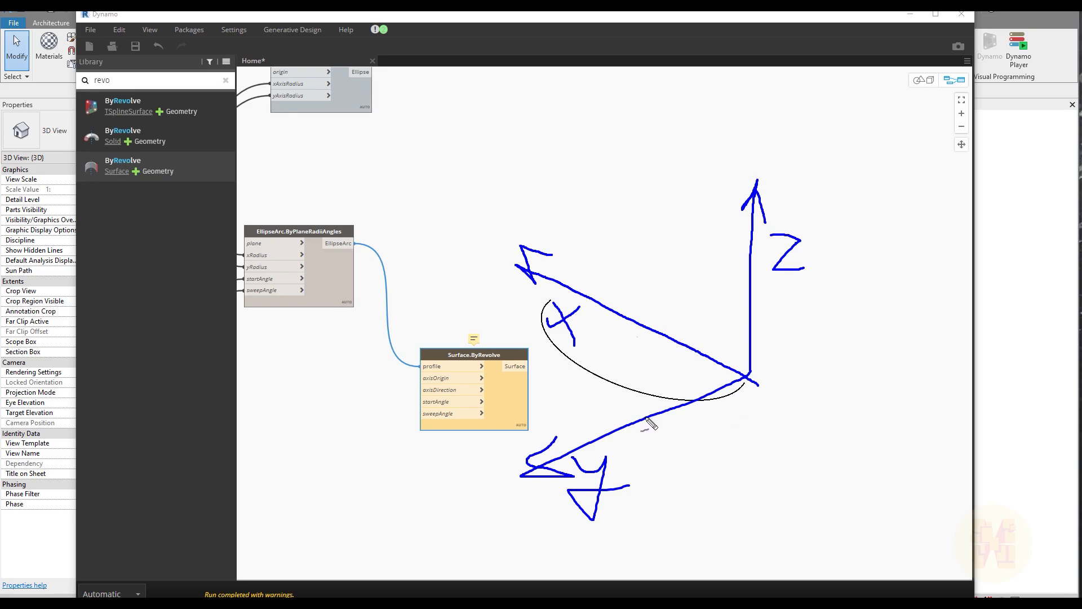
key(Escape)
- Add a Vector.YAxis node beside the revolve node and wire its Vector output to axisDirection
key(ctrl+a)
text(v)
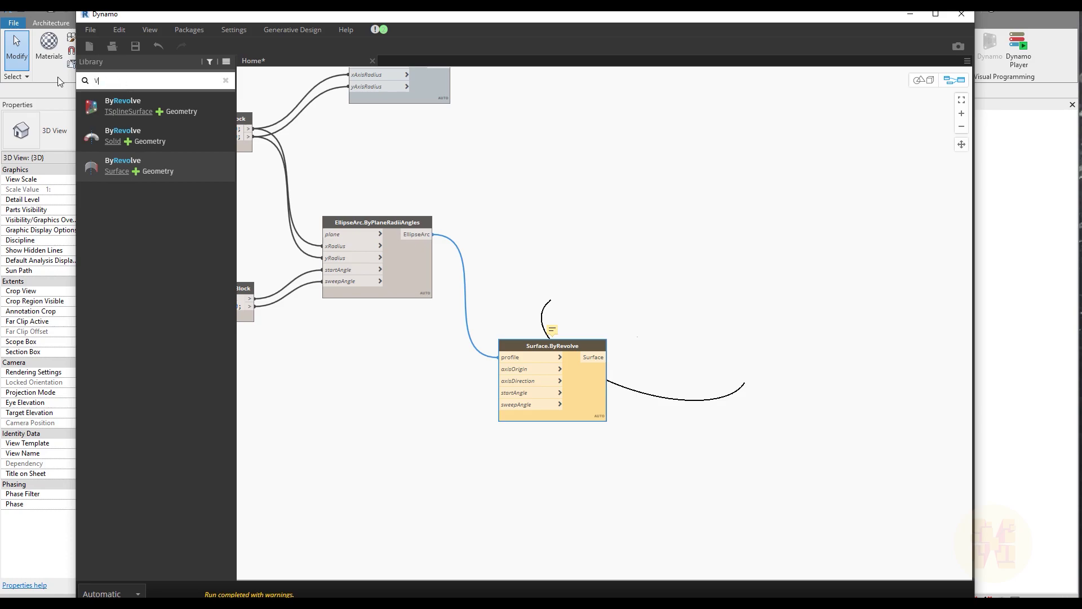
text(ector)
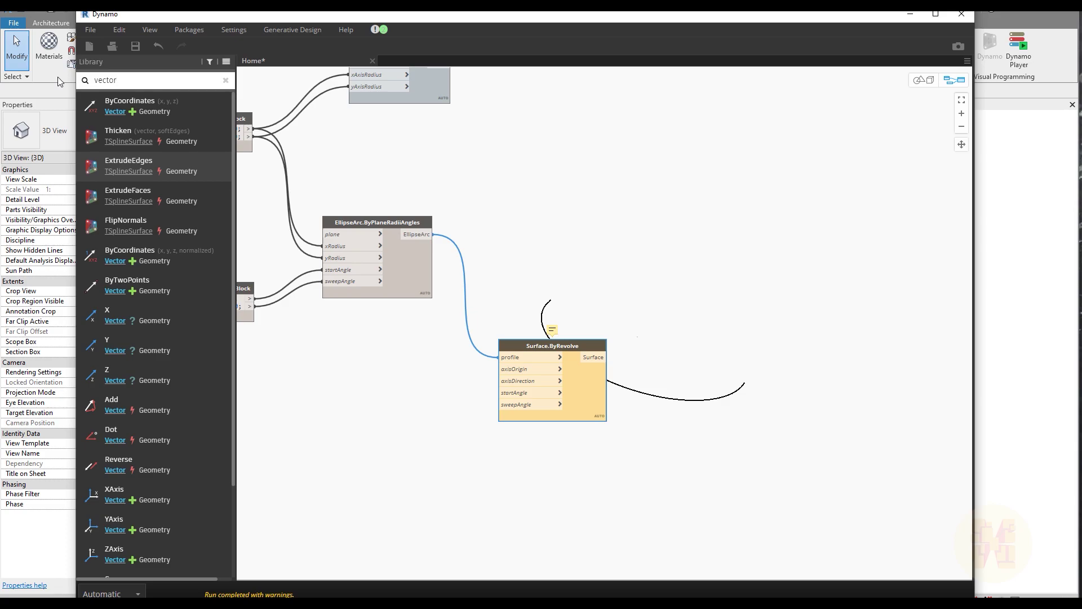
text(w)
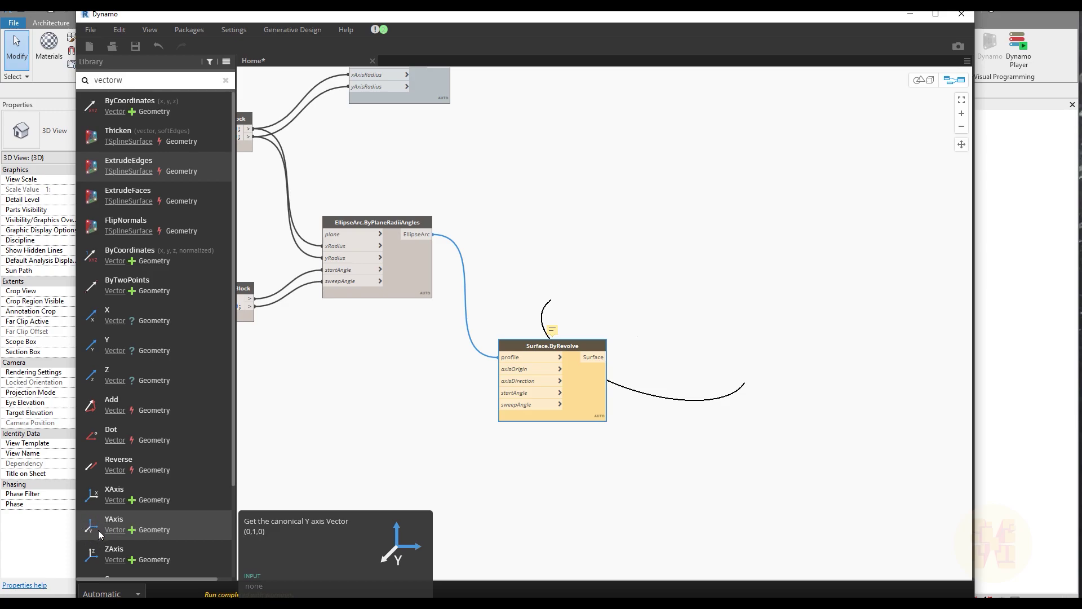
click(118, 530)
drag(648, 354, 500, 356)
middle_drag(760, 411, 685, 380)
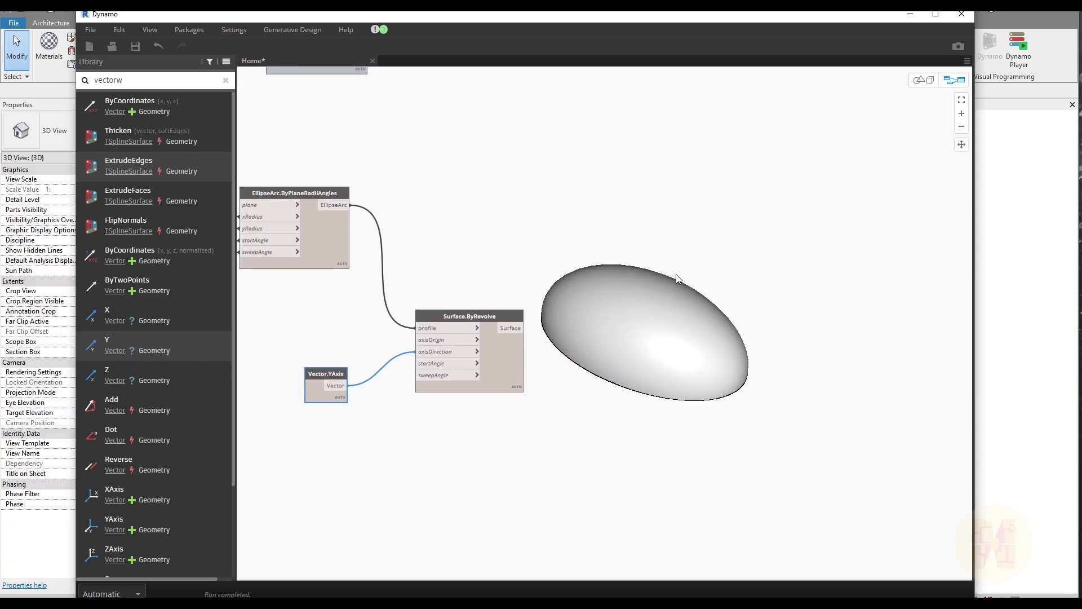
- Move the Vector.YAxis node up and add a code block with 360 below it, wired to the revolve node's sweepAngle
click(923, 80)
click(962, 161)
drag(754, 398, 704, 335)
key(Escape)
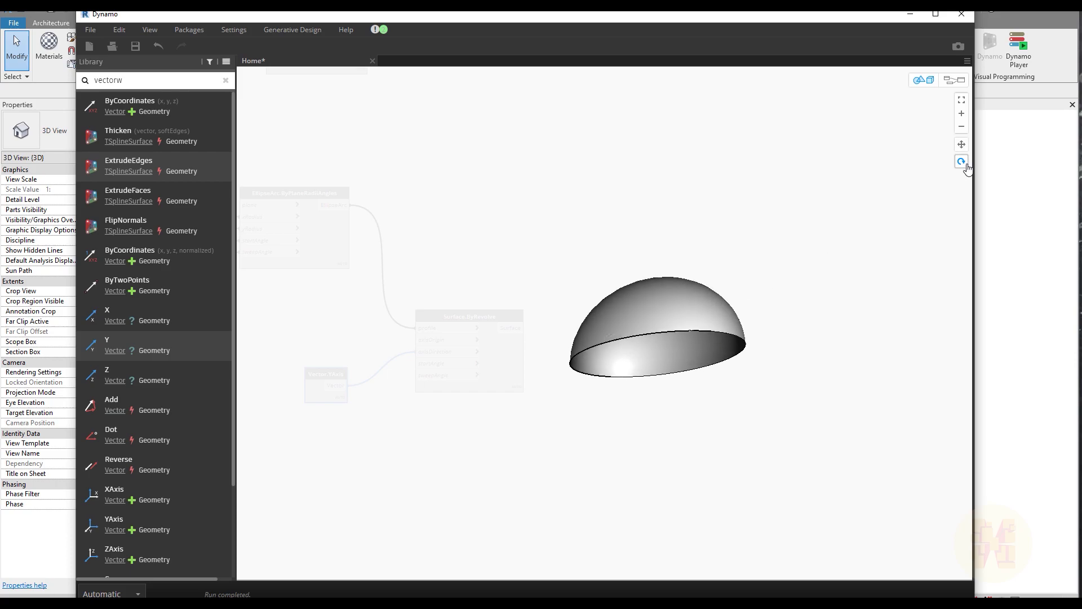
click(954, 79)
drag(335, 372, 317, 327)
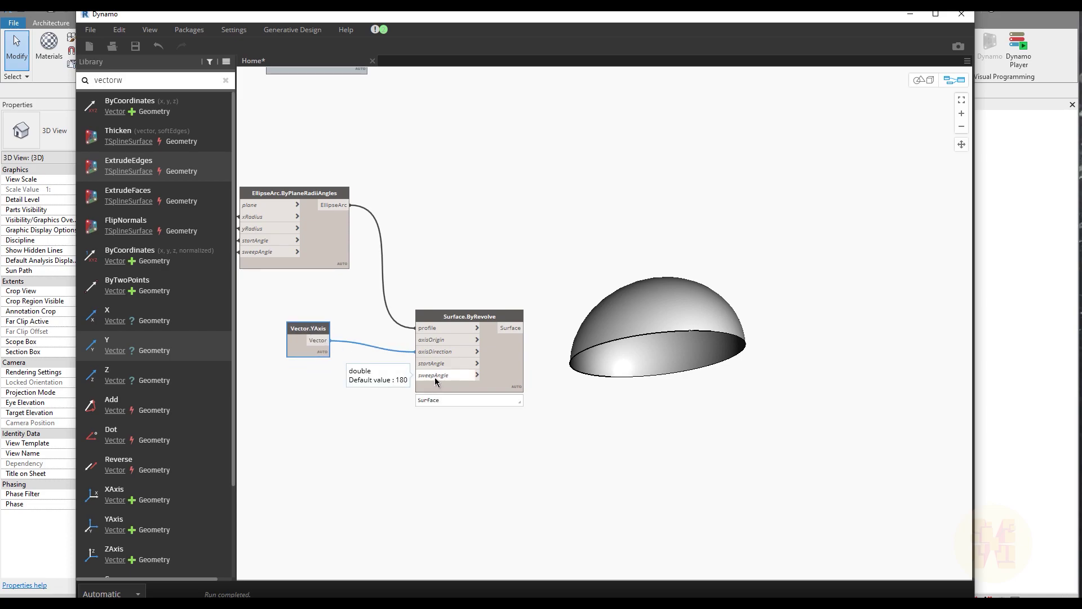
double_click(337, 418)
text(360)
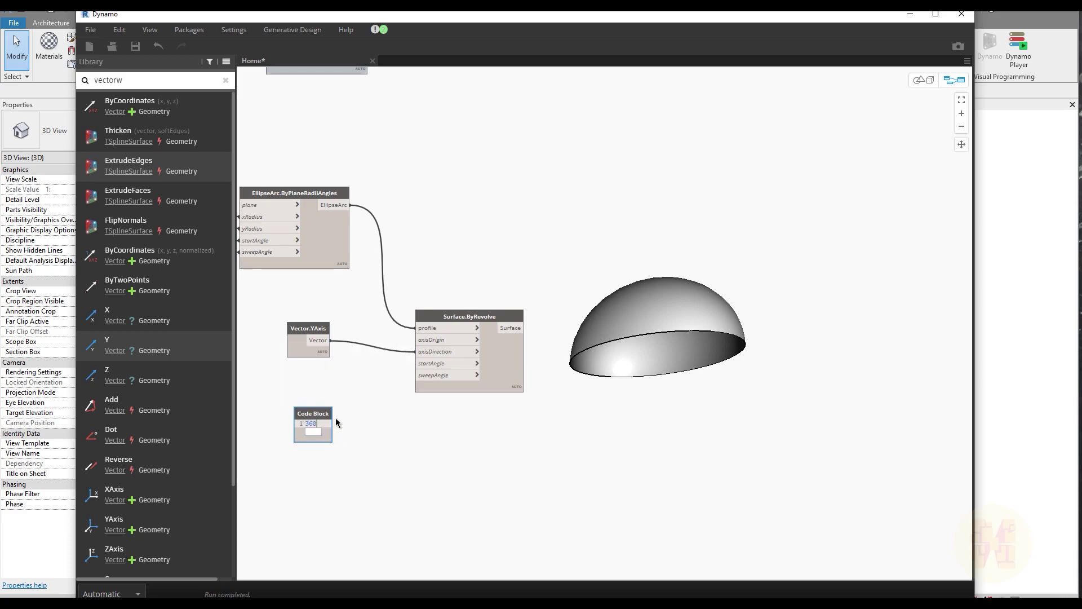
click(358, 435)
mouse_move(328, 424)
mouse_down()
mouse_move(435, 373)
mouse_move(420, 375)
mouse_up()
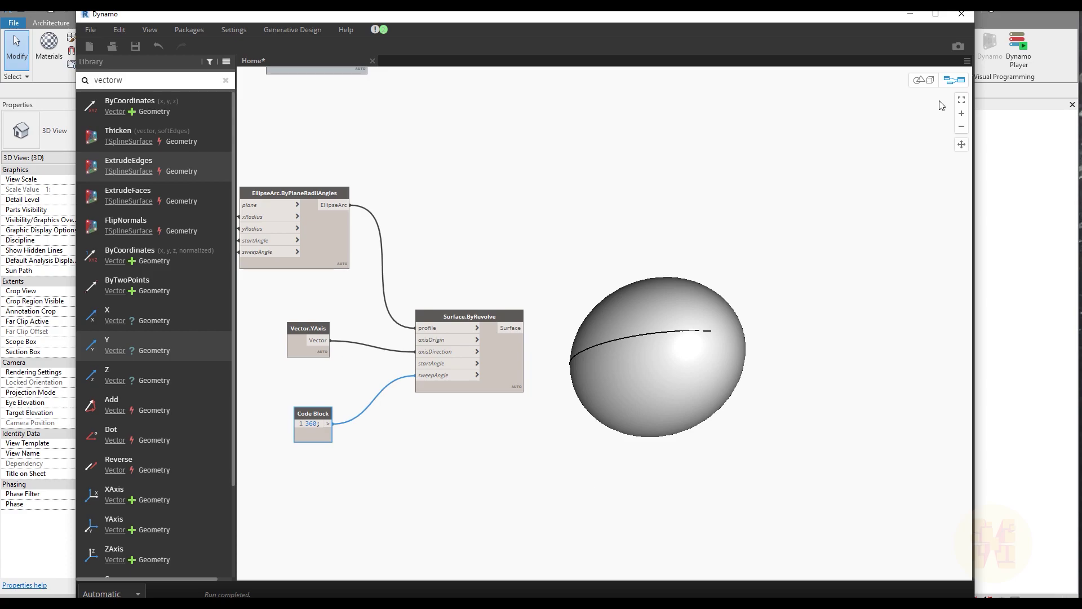
- Shift the radius code block slightly down, place a Number Slider beside it, and expand the slider's range settings
click(919, 81)
click(962, 163)
drag(797, 331, 850, 319)
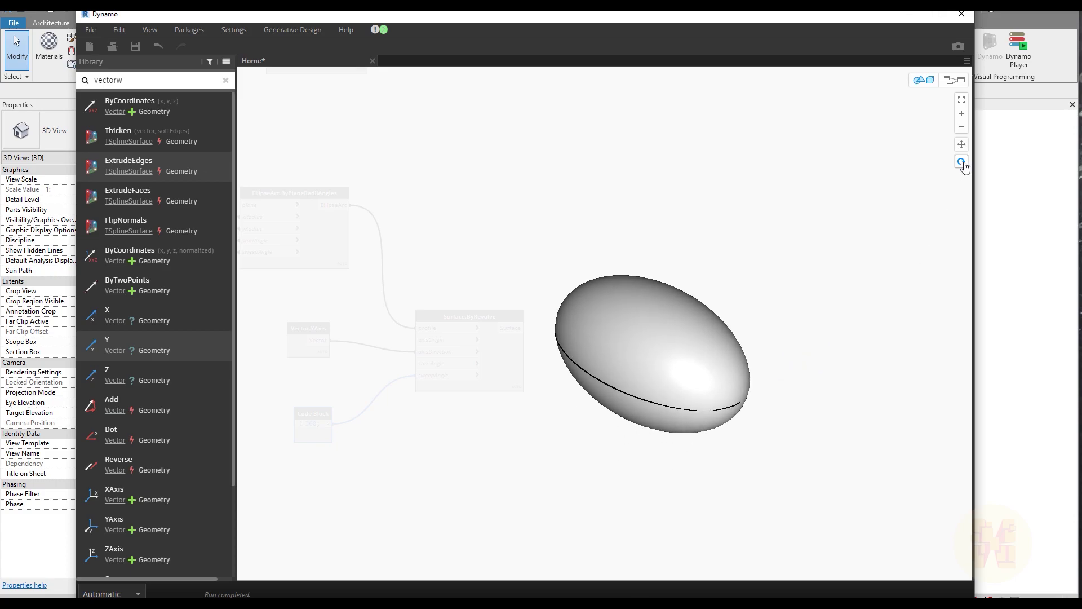
click(955, 80)
scroll(689, 382, down, 3)
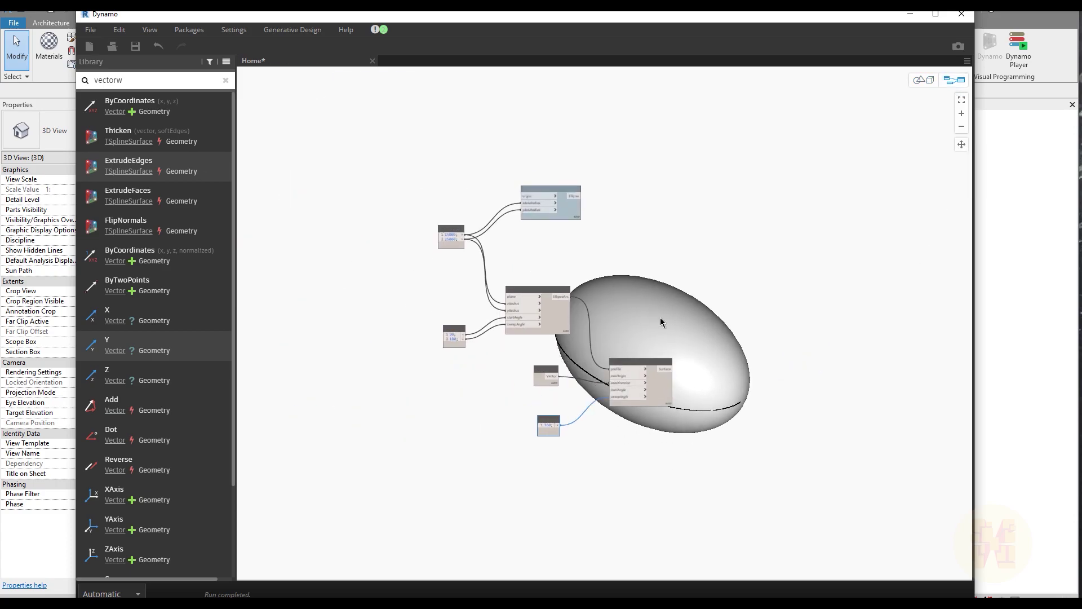
scroll(508, 213, up, 3)
drag(526, 292, 508, 325)
click(394, 378)
right_click(388, 368)
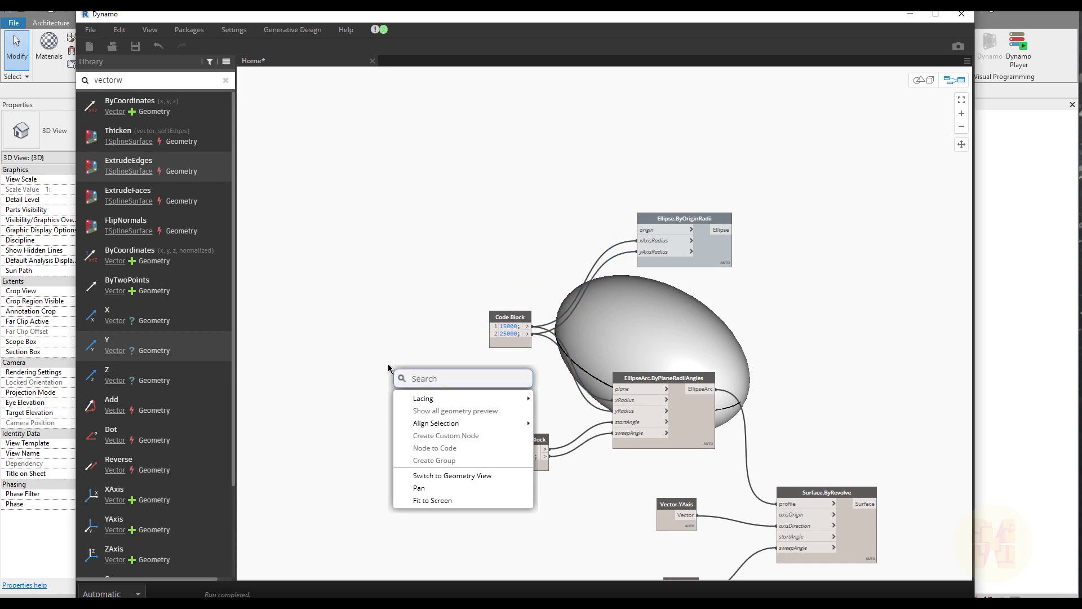
text(slide)
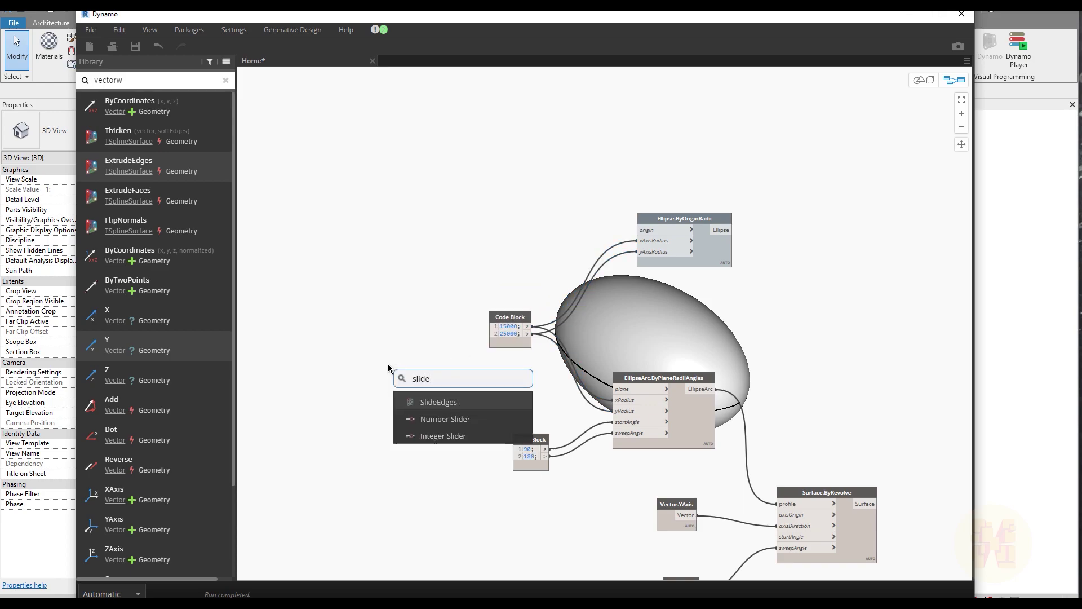
click(445, 426)
drag(497, 435, 395, 365)
click(351, 367)
scroll(359, 385, up, 3)
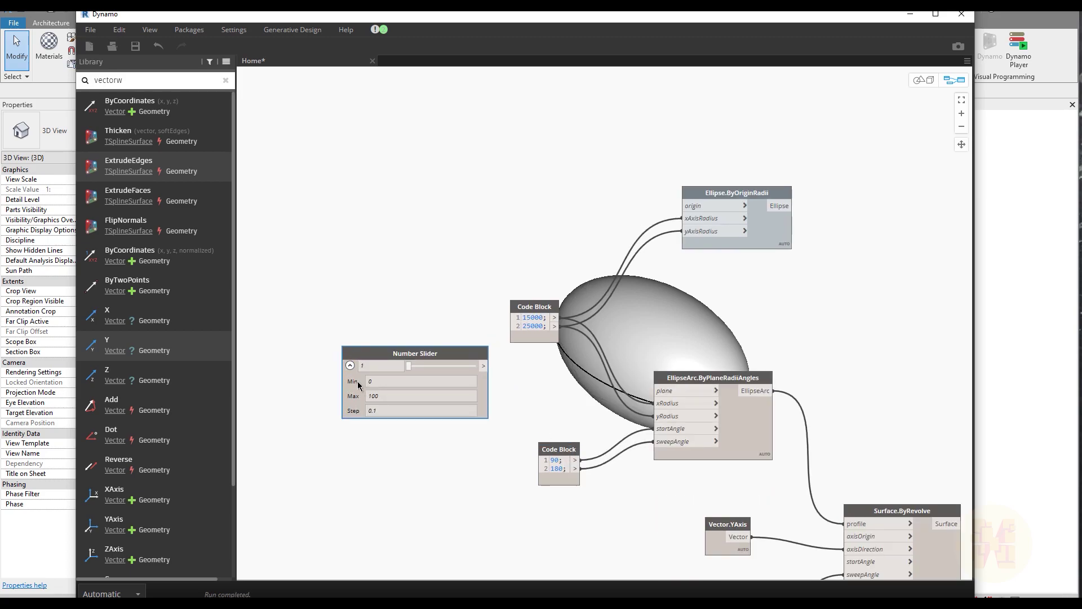
- Set the Number Slider's minimum to 1000, maximum to 30000 and step to 1000, and collapse its settings
double_click(387, 387)
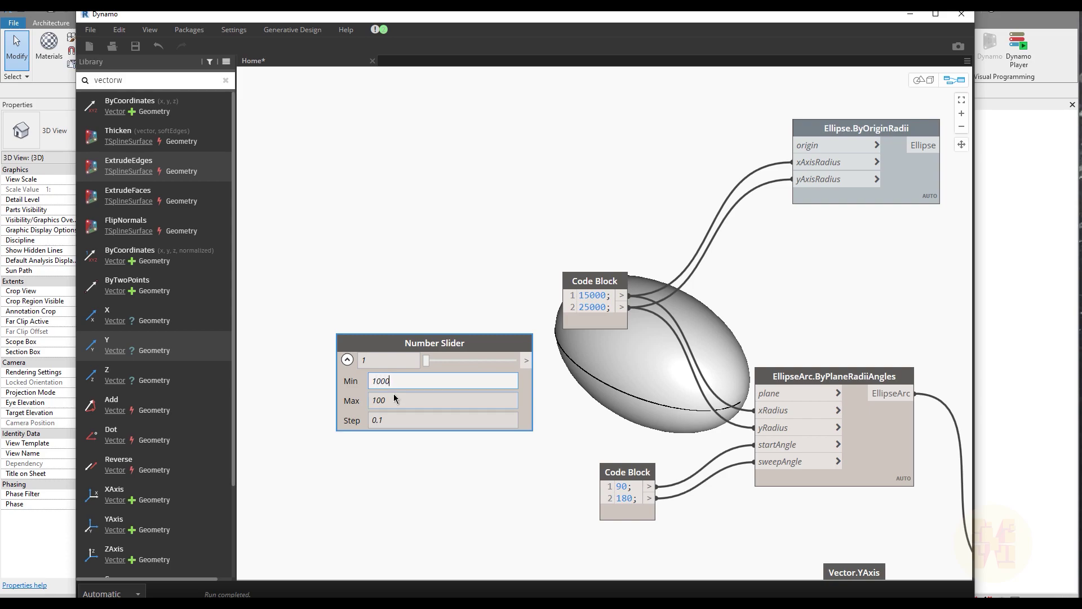
double_click(396, 399)
text(30000)
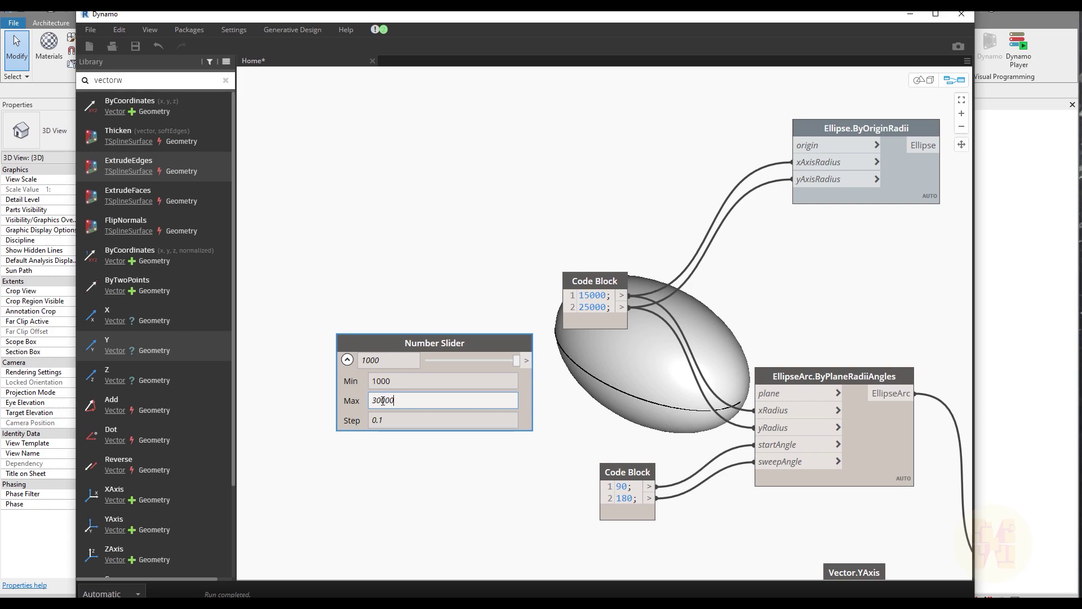
double_click(387, 420)
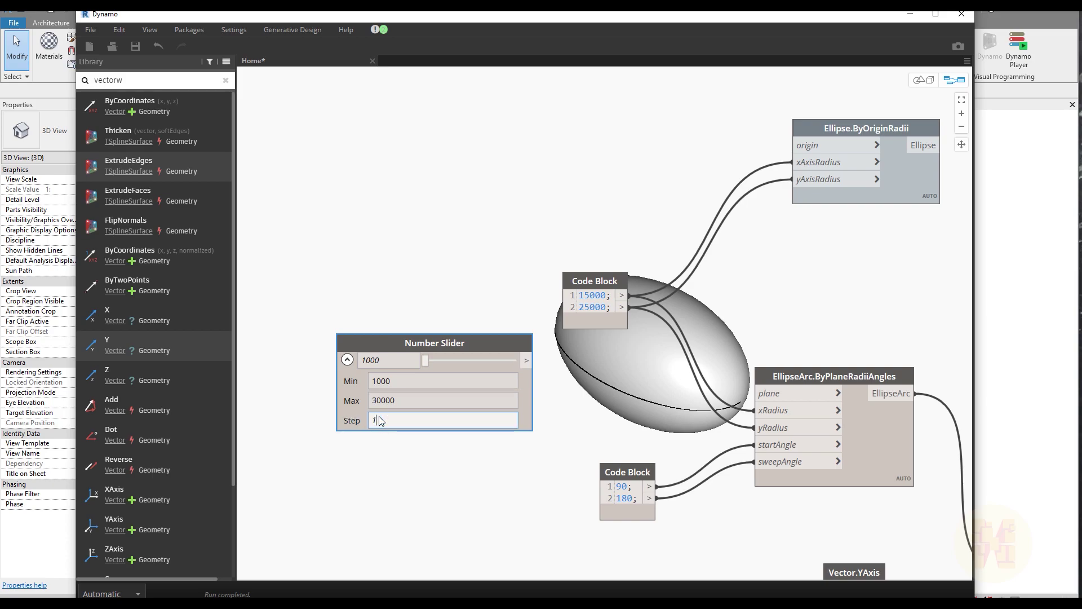
click(391, 486)
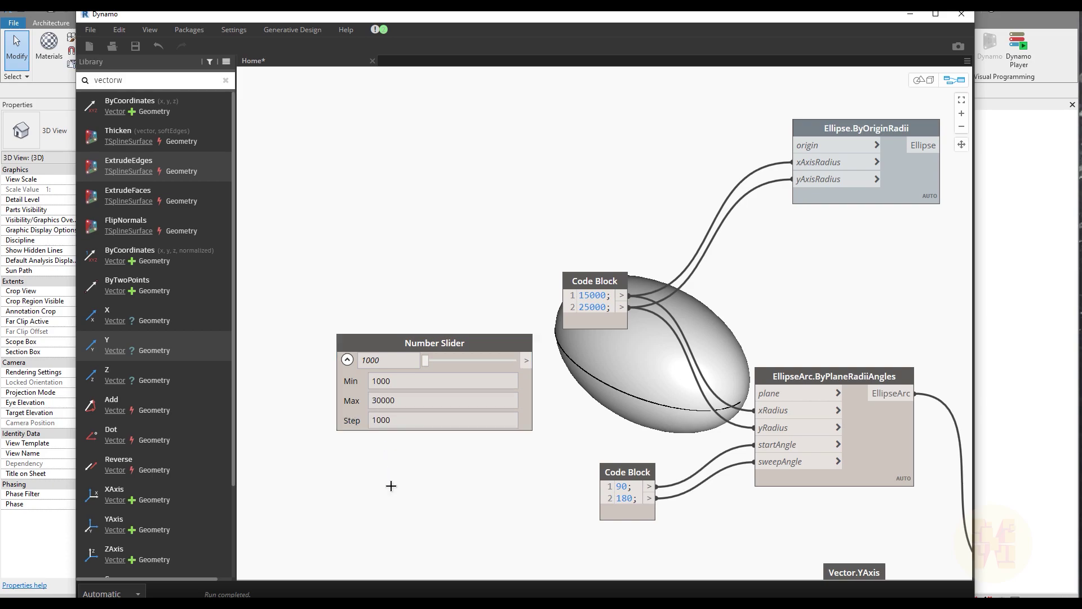
click(347, 359)
- Set the Number Slider to 14000 and place a copy directly below it set to 22000
drag(430, 364, 471, 363)
click(425, 340)
key(ctrl+c)
key(ctrl+v)
drag(578, 361, 367, 398)
drag(463, 415, 489, 414)
- Wire the two sliders to the arc's xRadius and yRadius, and delete the Ellipse.ByOriginRadii node with the 15000/25000 code block
click(526, 360)
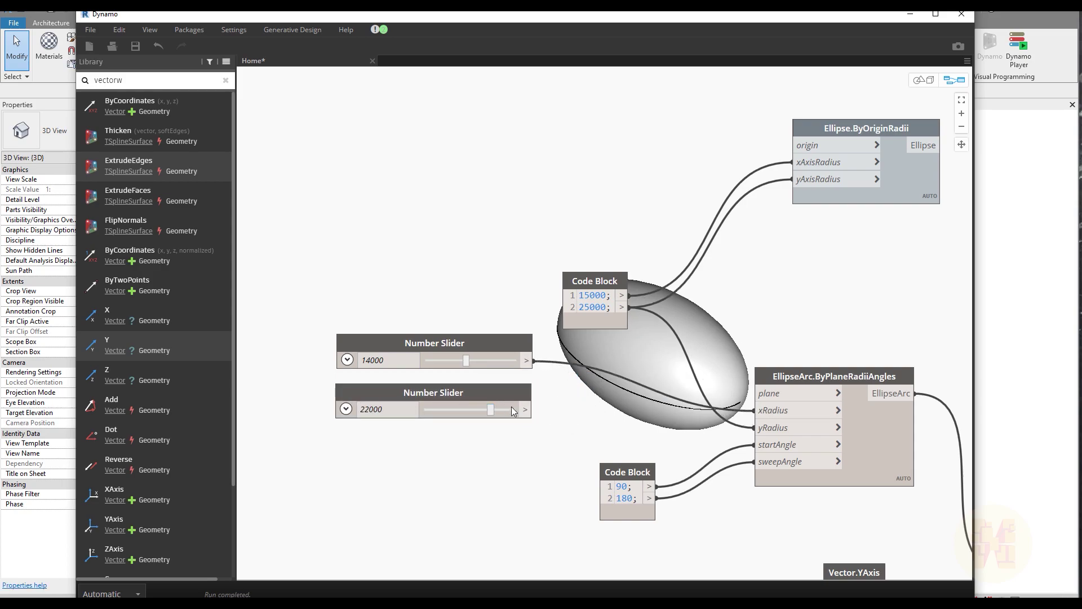
drag(525, 410, 755, 427)
scroll(575, 465, down, 4)
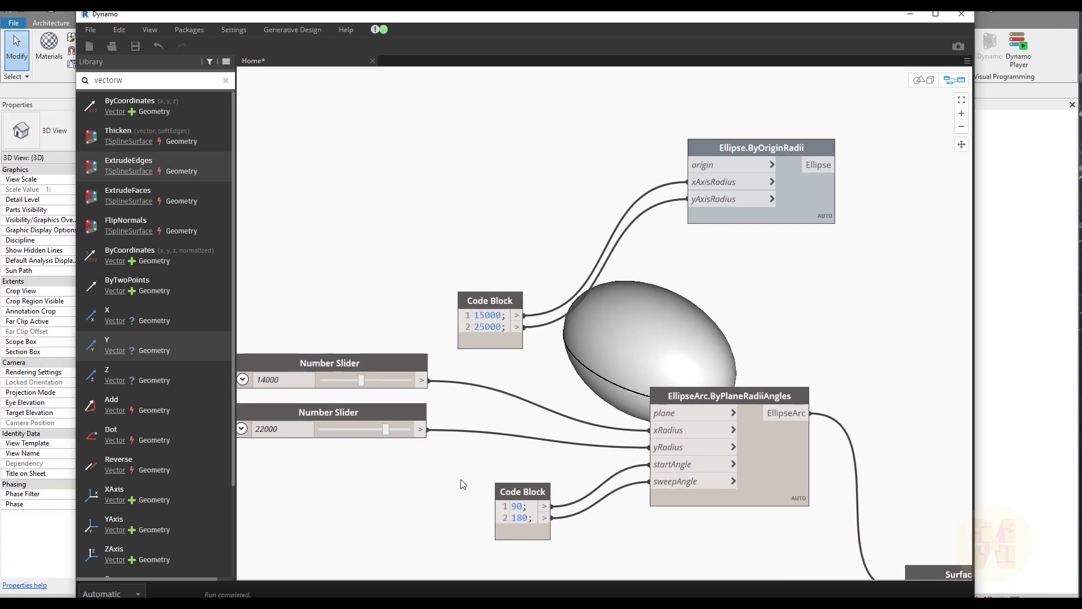
drag(766, 169, 502, 364)
key(Delete)
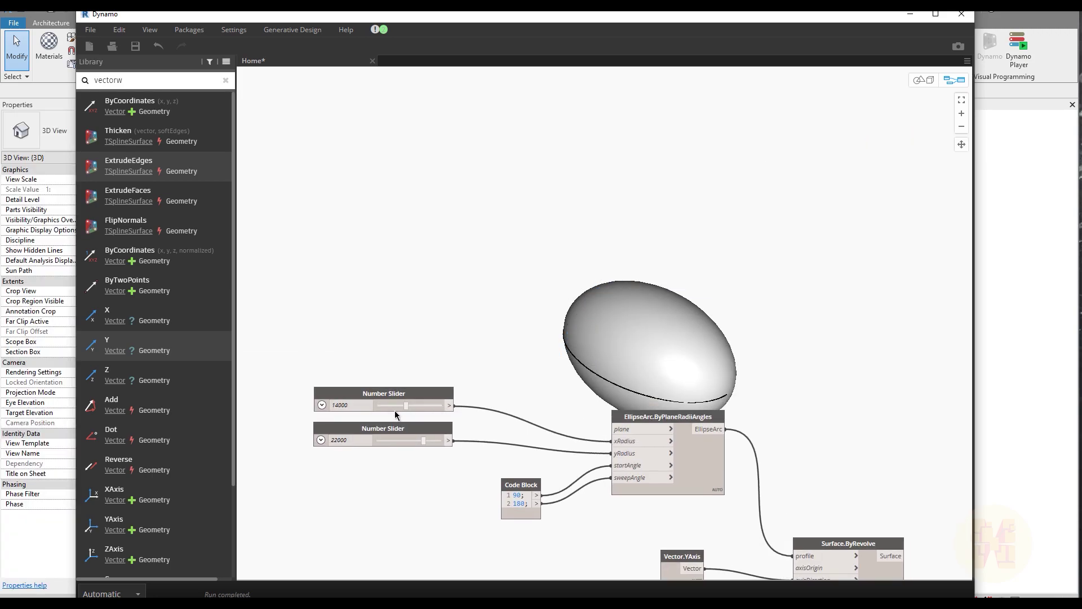
- Adjust the xRadius and yRadius sliders to reshape the ovoid, trying an x radius of 10000
drag(406, 405, 399, 404)
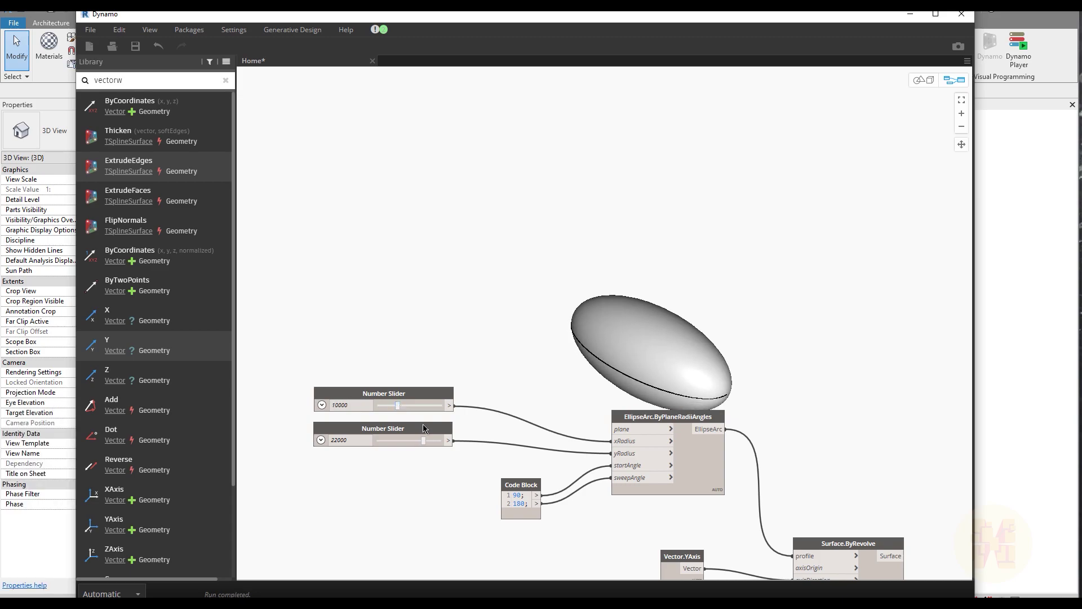
mouse_move(424, 440)
mouse_down()
mouse_move(415, 445)
mouse_move(424, 445)
mouse_up()
drag(398, 405, 402, 406)
- Lower the Dynamo window to inspect the existing mass in the Revit 3D view, and bring Dynamo back up
key(super+Down)
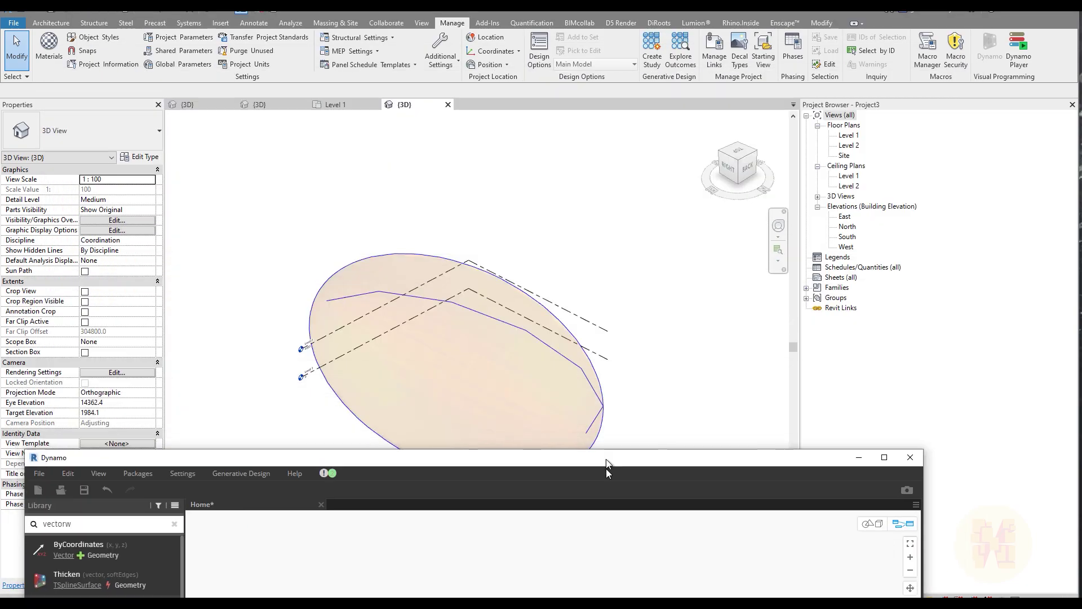
shift+middle_drag(397, 328, 483, 376)
drag(503, 488, 567, 56)
- Add an ImportInstance.ByGeometry node beside Surface.ByRevolve and feed the revolved surface into its geometry input
scroll(653, 435, down, 3)
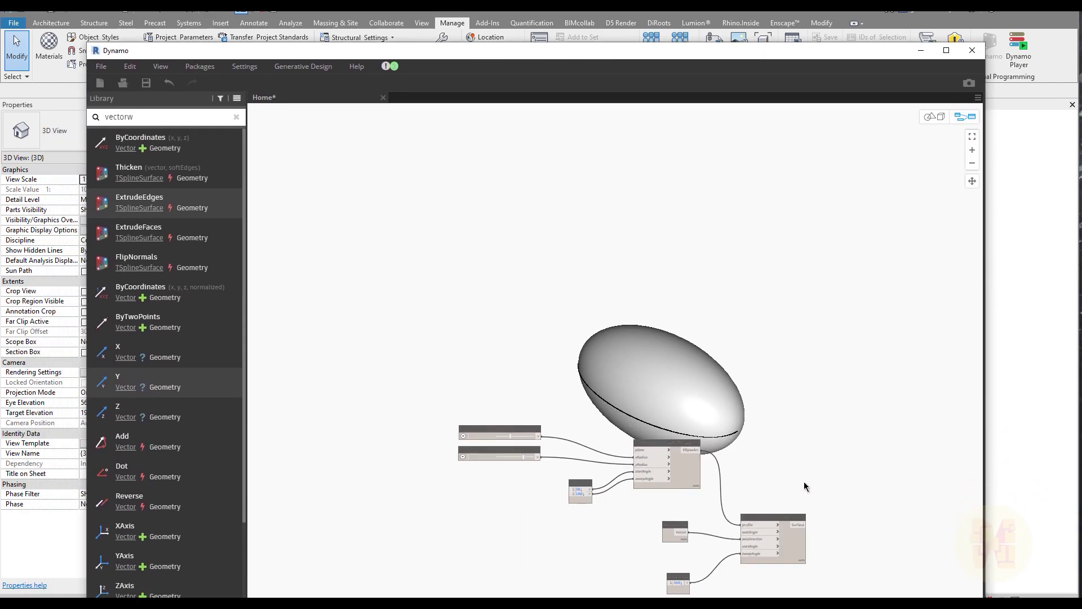
middle_drag(802, 484, 507, 331)
scroll(510, 254, up, 5)
click(160, 117)
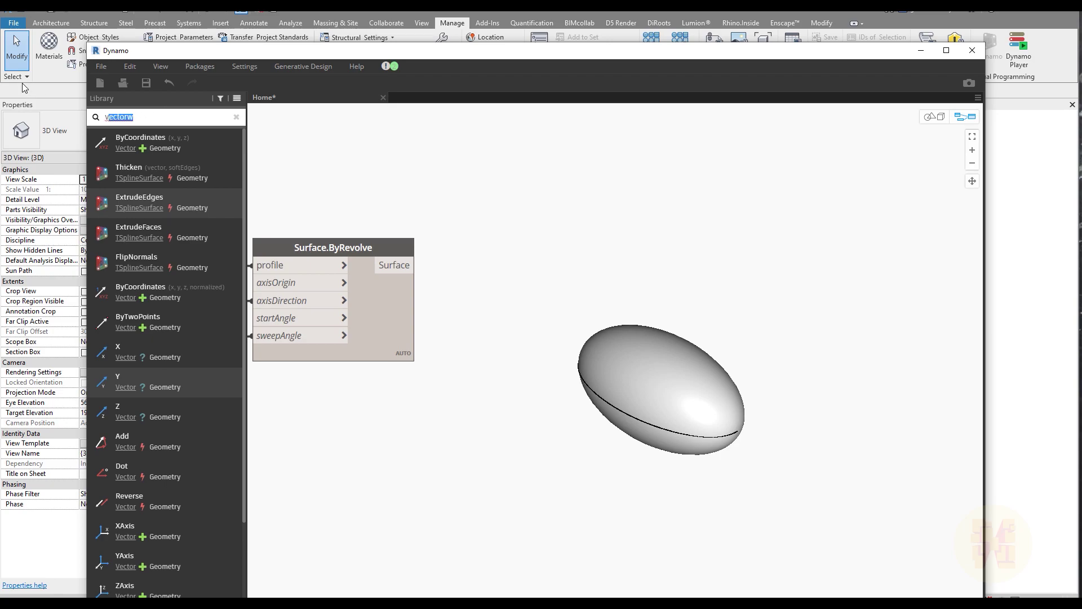
key(BackSpace)
text(import)
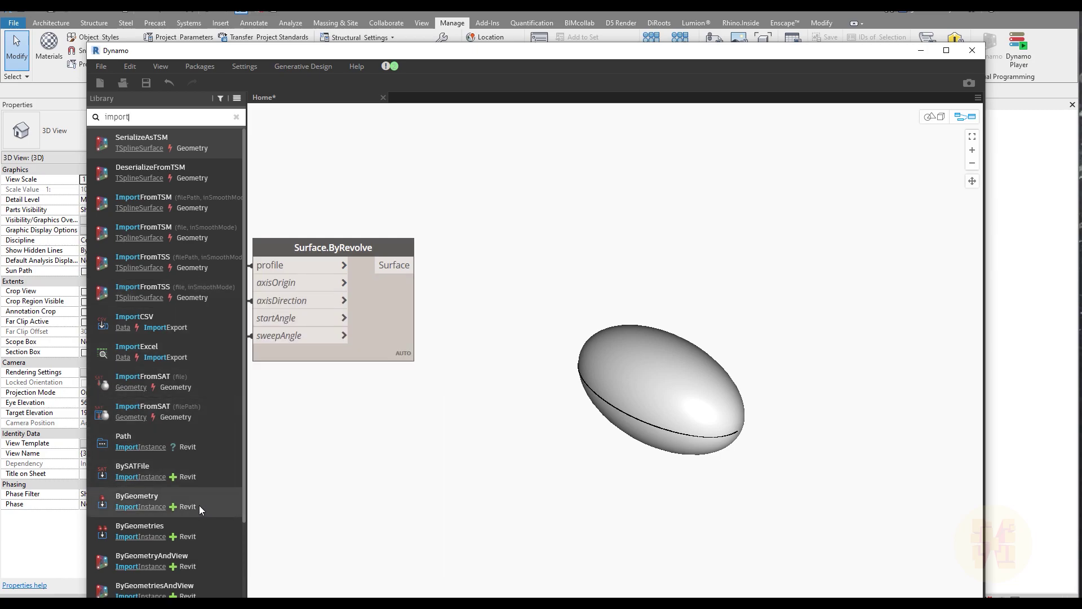
mouse_move(117, 506)
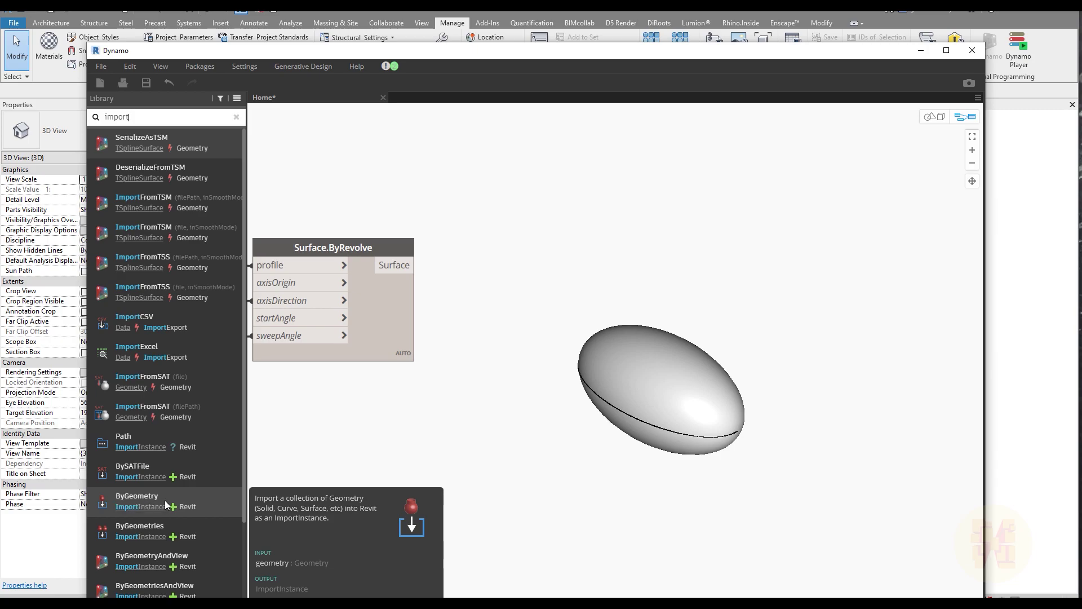
click(220, 507)
drag(716, 389, 639, 254)
drag(415, 265, 548, 270)
- Return to the Revit 3D view and inspect the imported ovoid from another angle
click(921, 50)
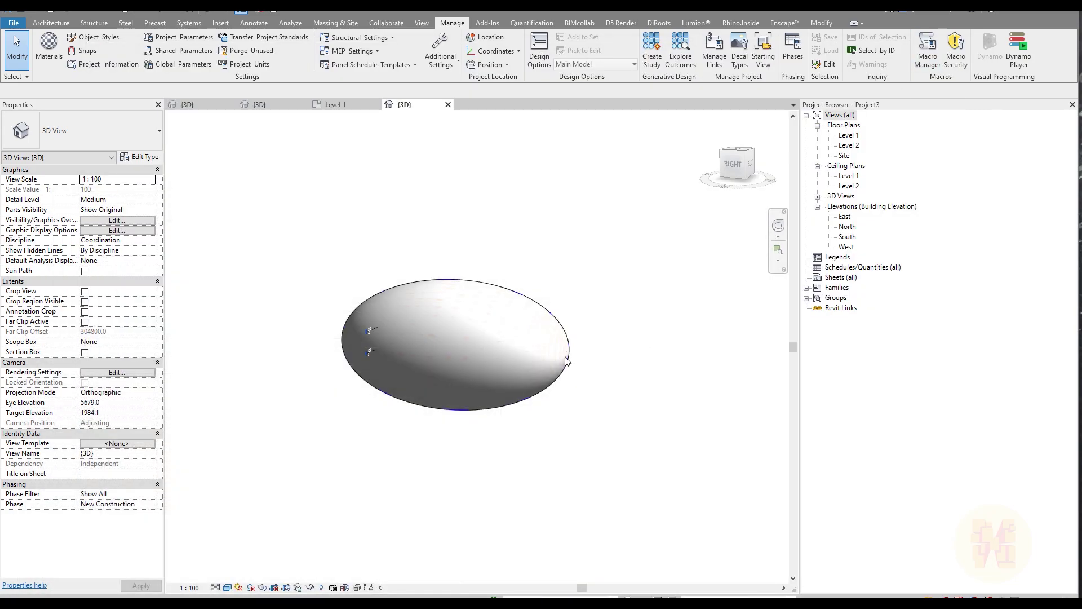
shift+middle_drag(525, 329, 417, 434)
click(459, 377)
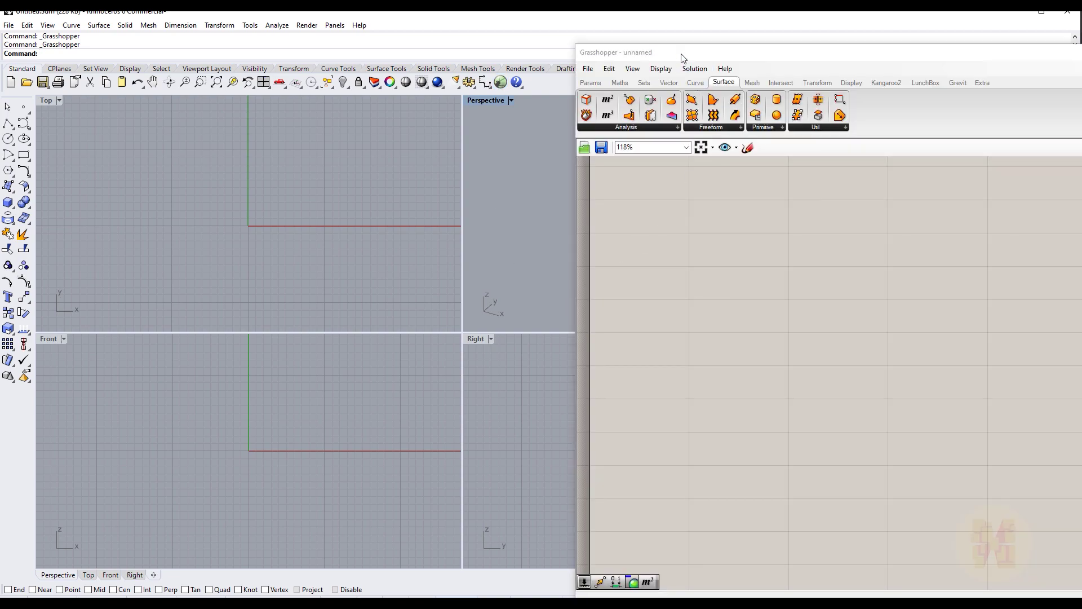
- Switch to Grasshopper in Rhino and place a Sphere component on the empty canvas
drag(684, 56, 277, 41)
scroll(379, 268, down, 4)
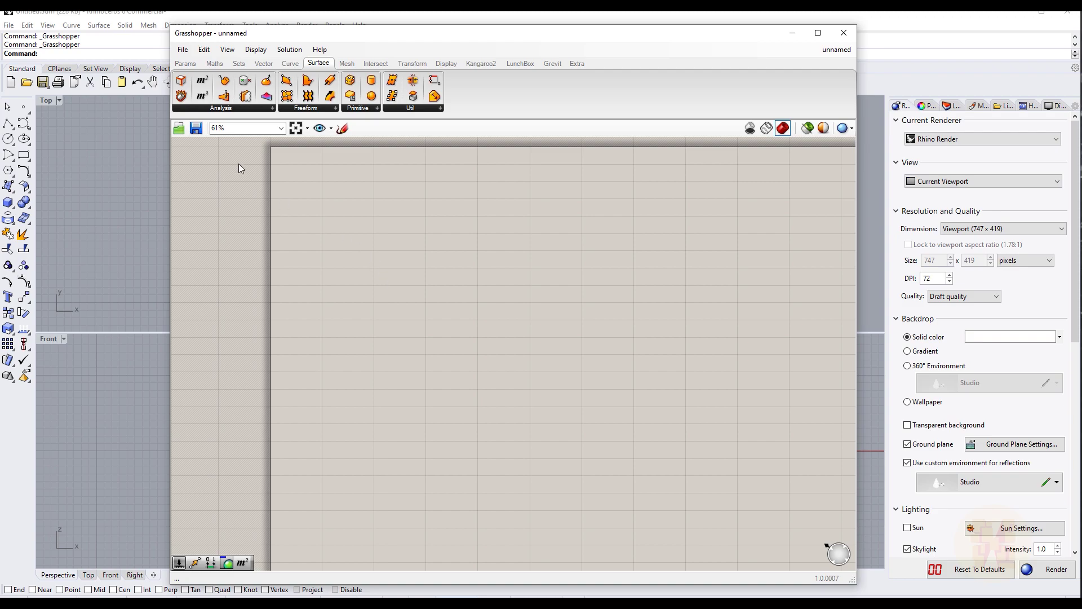
drag(371, 95, 420, 252)
scroll(404, 267, up, 5)
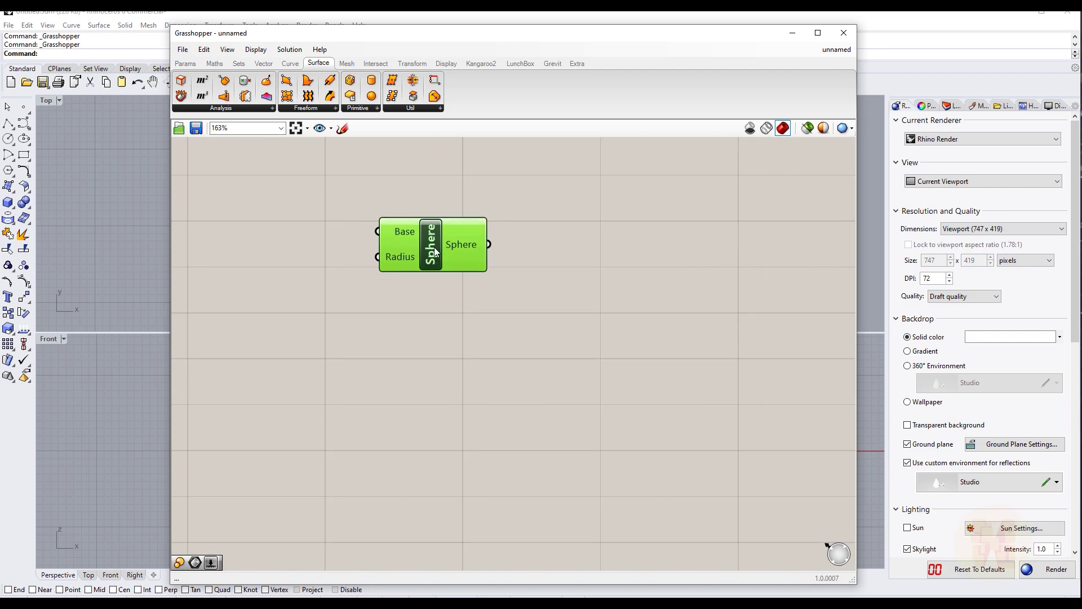
mouse_move(439, 248)
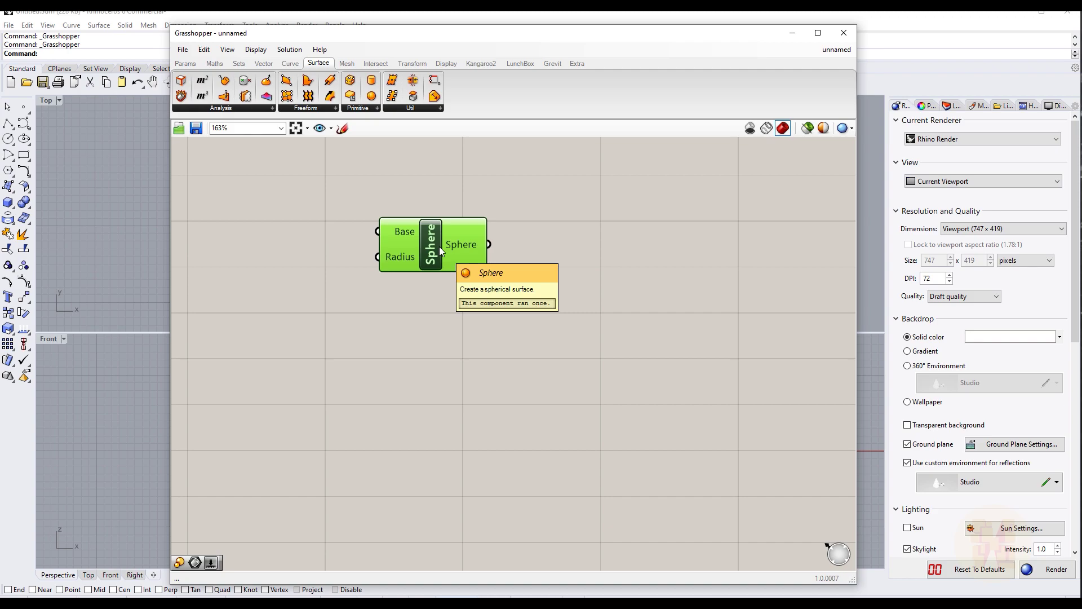
drag(439, 246, 472, 246)
- Create a number slider with the value 1000 and wire it to the Sphere's Radius input
double_click(289, 263)
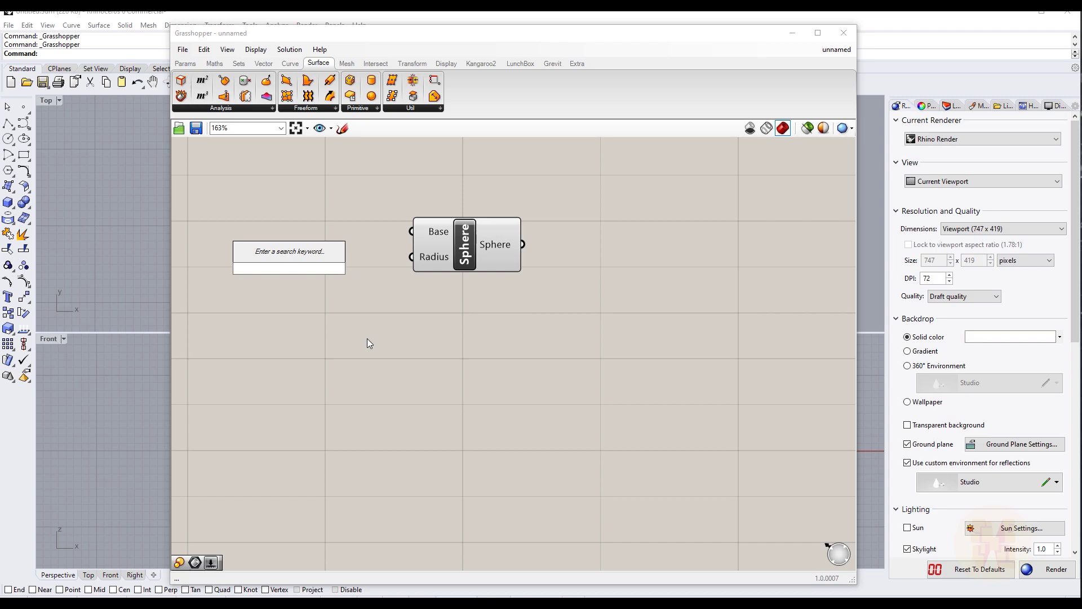
text(1000)
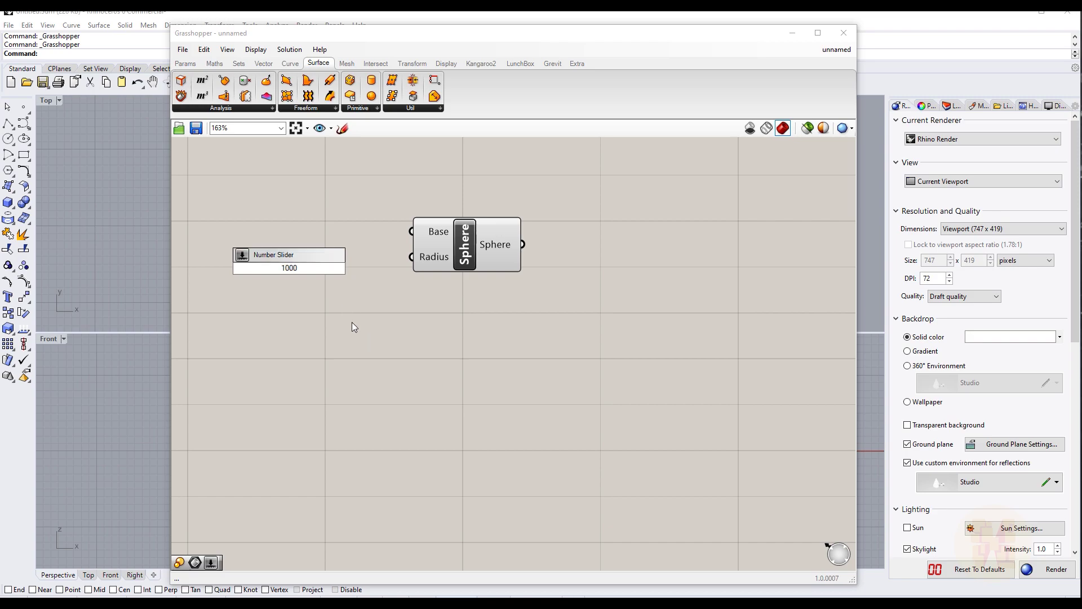
key(Escape)
double_click(258, 222)
text(1)
key(Return)
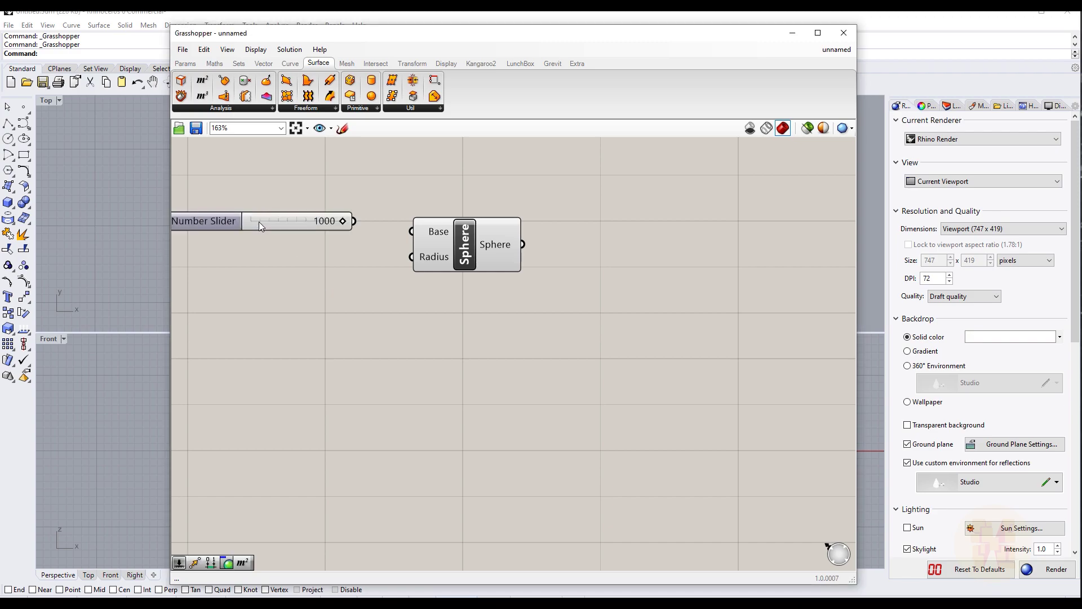
drag(353, 221, 412, 257)
- Move the Grasshopper window clear of the viewports, then maximize the Perspective viewport to examine the sphere
drag(544, 32, 428, 412)
click(511, 100)
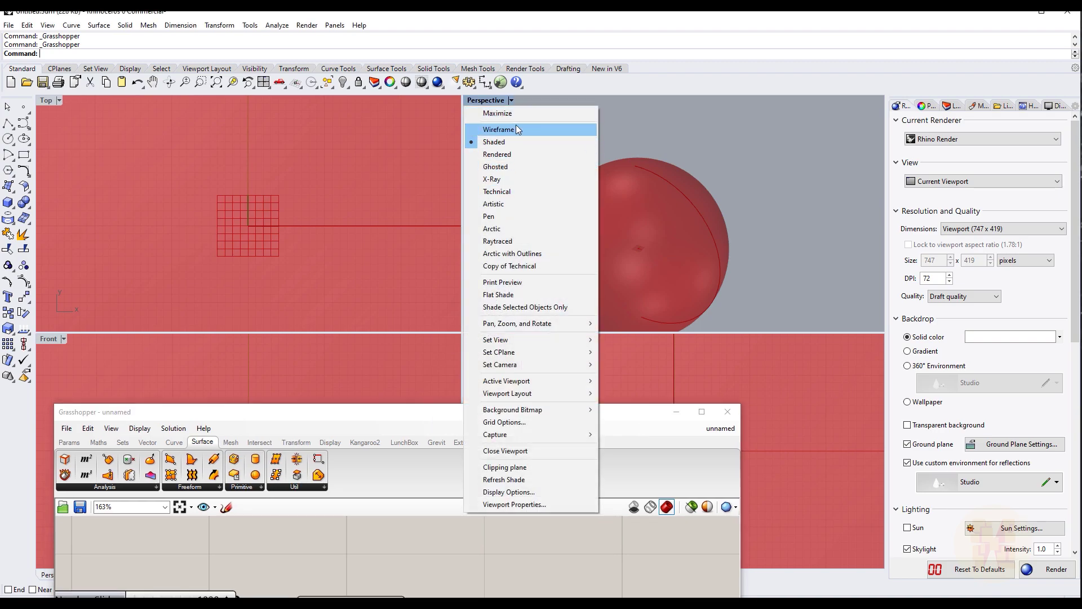
click(520, 113)
scroll(402, 198, down, 10)
scroll(390, 246, up, 4)
scroll(424, 167, down, 4)
scroll(397, 137, up, 4)
scroll(397, 137, up, 2)
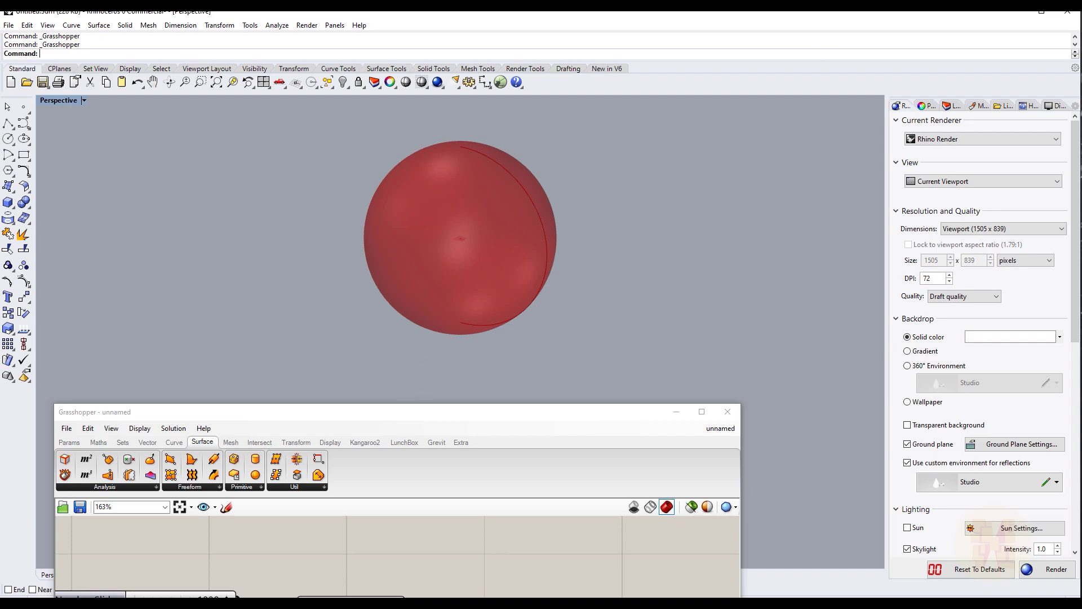
mouse_move(536, 204)
mouse_down()
mouse_move(261, 347)
mouse_move(266, 367)
mouse_move(284, 306)
mouse_up()
mouse_move(455, 258)
mouse_down()
mouse_move(625, 133)
mouse_move(566, 151)
mouse_move(631, 162)
mouse_up()
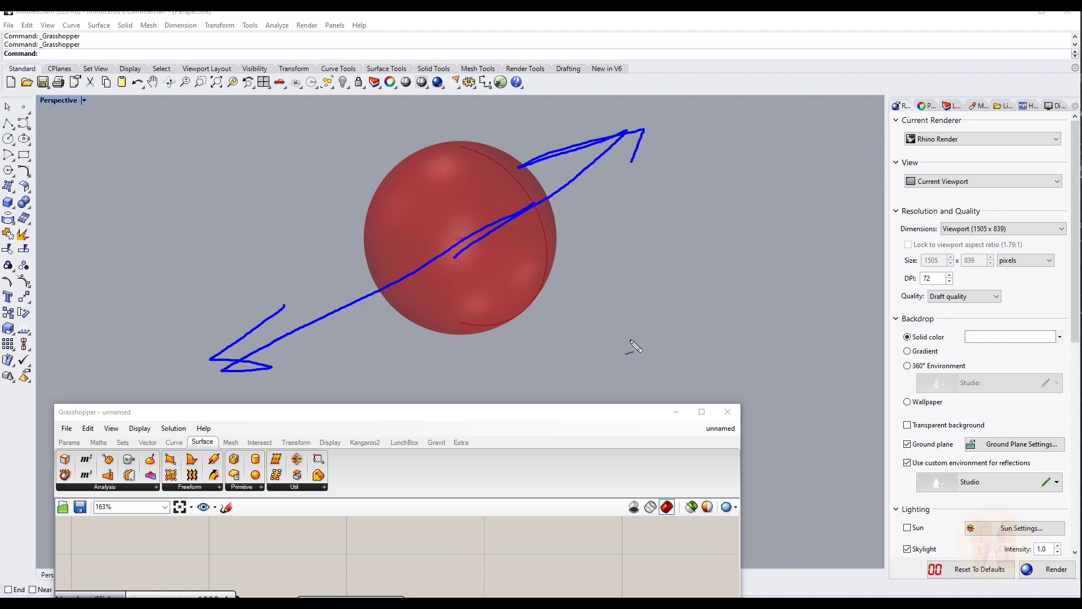
key(Escape)
- Place a Scale NU component beside the Sphere component and wire the Sphere output to its Geometry input
mouse_move(403, 412)
mouse_down()
mouse_move(563, 179)
mouse_move(790, 69)
mouse_move(797, 53)
mouse_move(637, 43)
mouse_up()
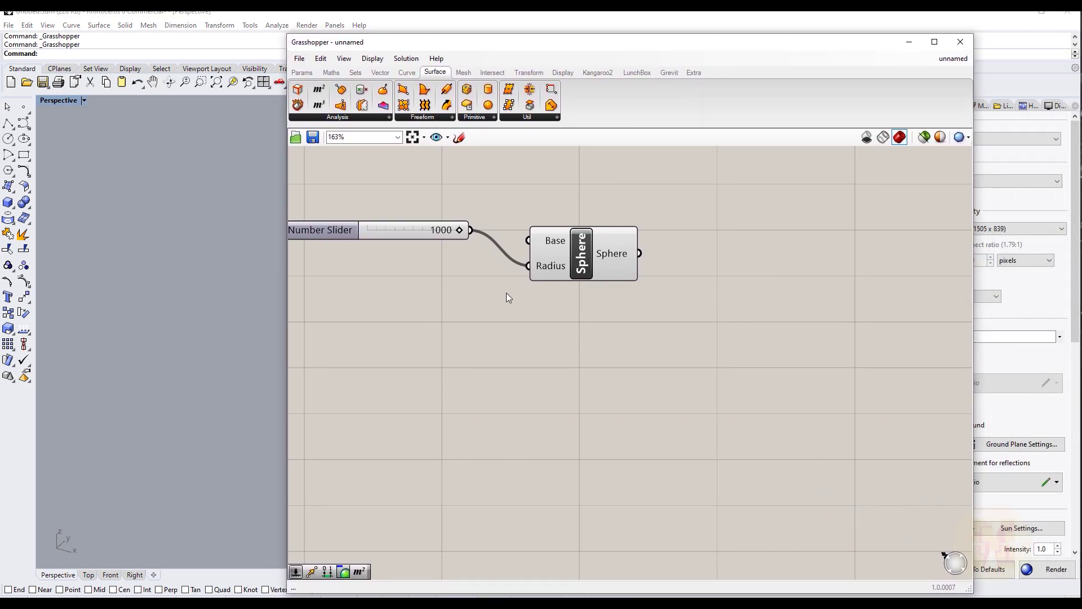
double_click(610, 362)
text(sc)
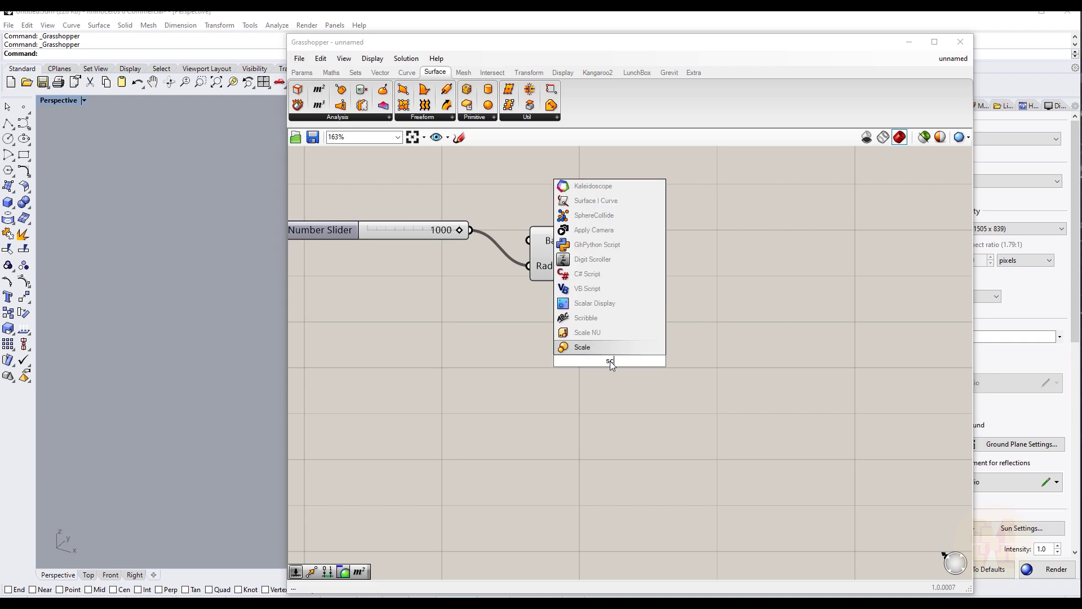
click(592, 333)
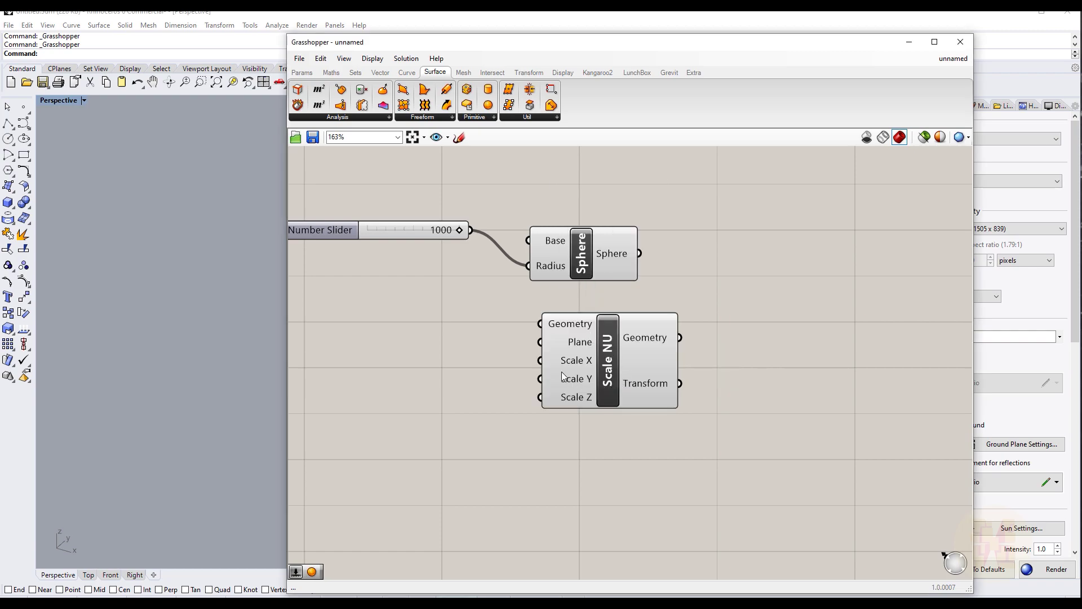
drag(604, 352, 822, 335)
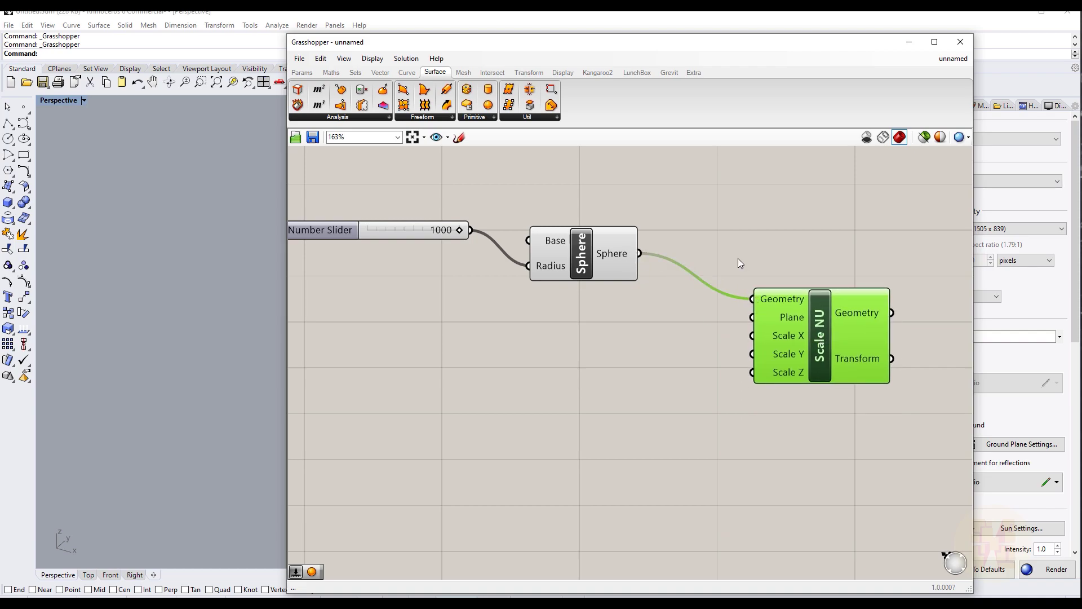
- Arrange the Grasshopper window beside the Perspective viewport and examine the whole sphere preview
drag(586, 45, 723, 49)
middle_click(315, 258)
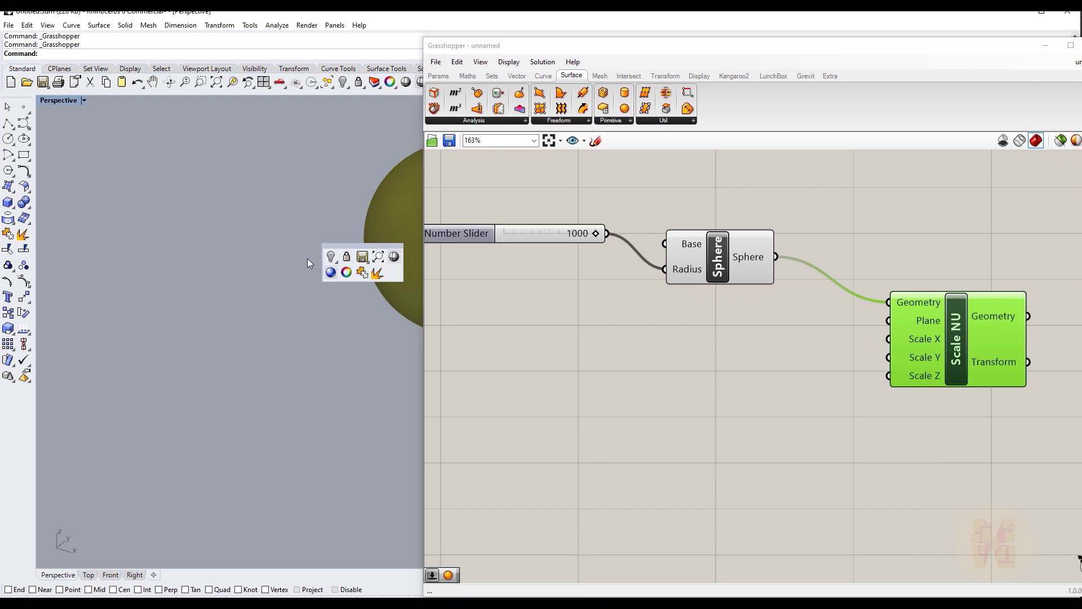
click(229, 330)
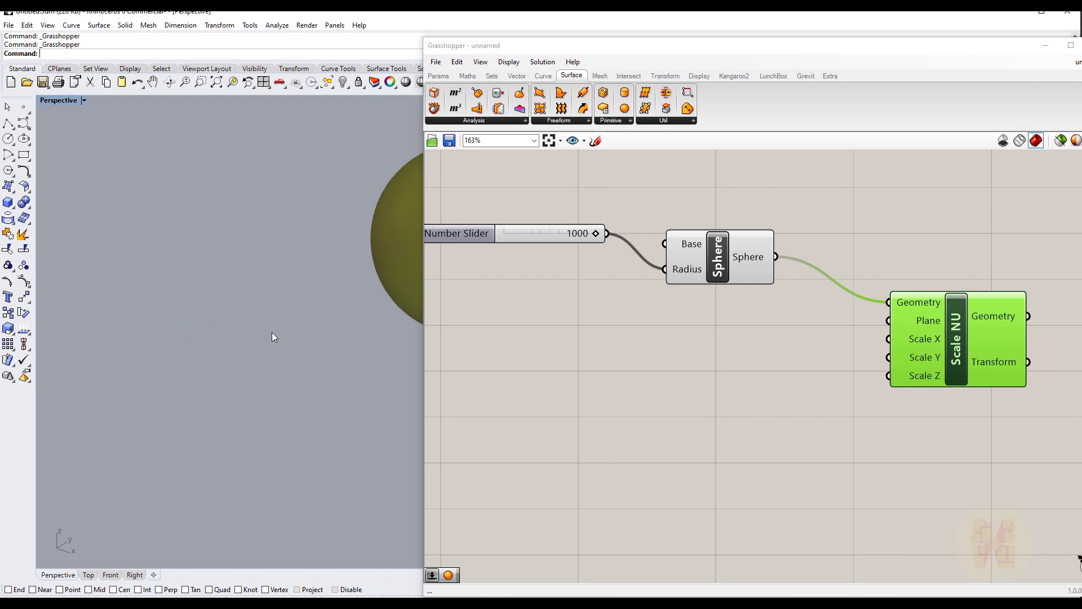
middle_click(340, 359)
scroll(239, 377, down, 5)
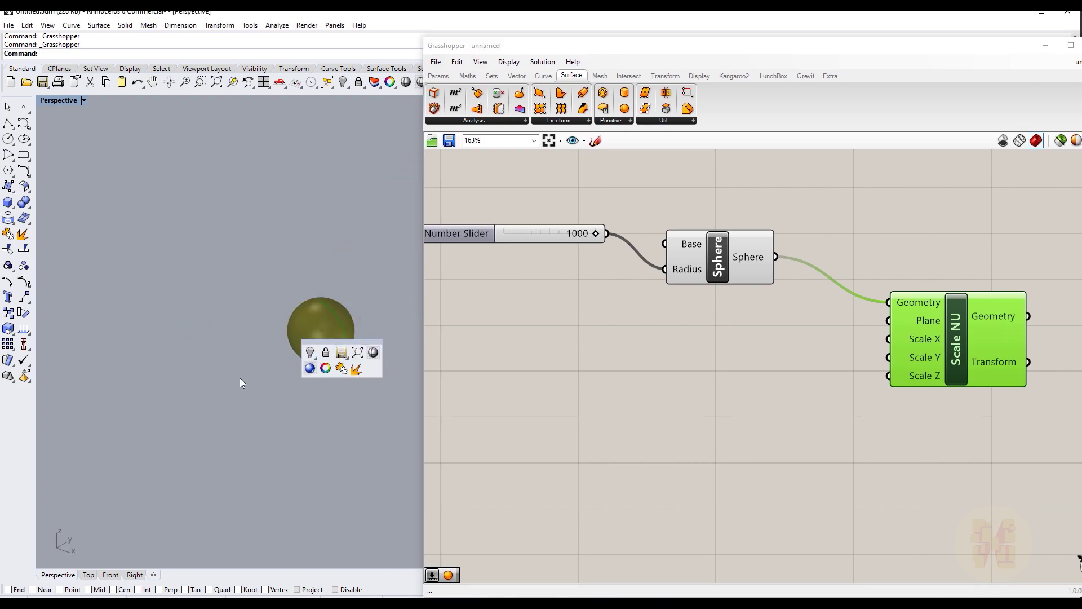
scroll(299, 388, up, 3)
scroll(339, 330, up, 5)
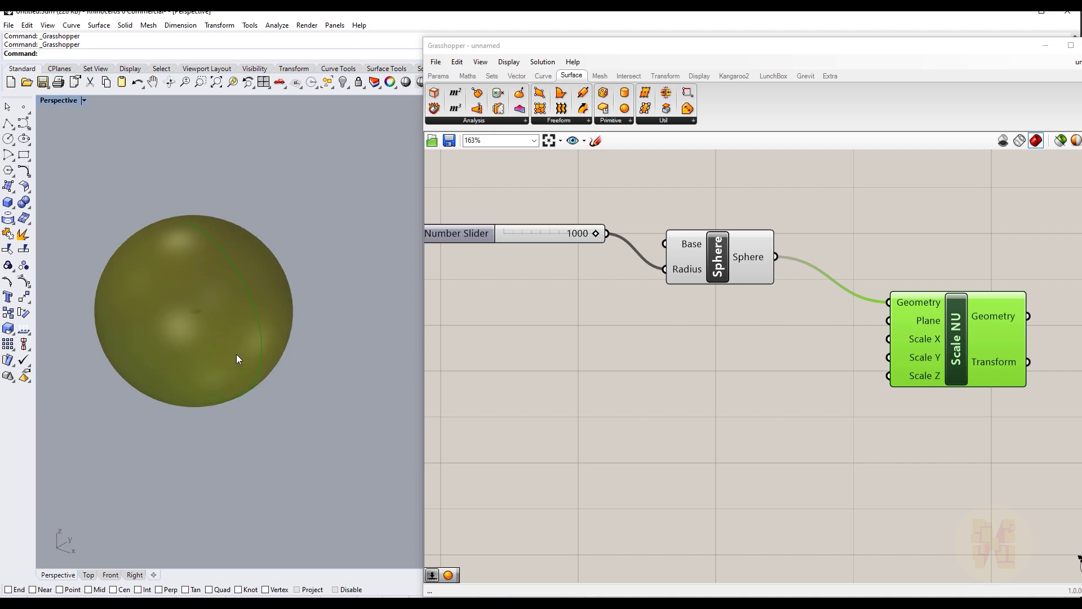
click(718, 438)
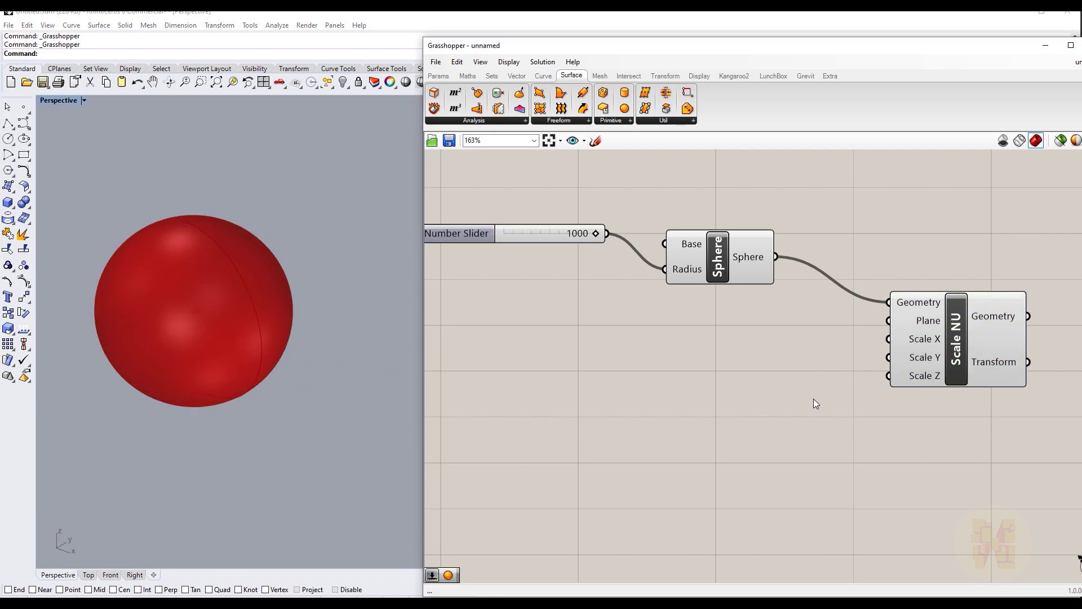
- Create a number slider with the value 2 below the Sphere component and wire it to Scale Y
double_click(730, 353)
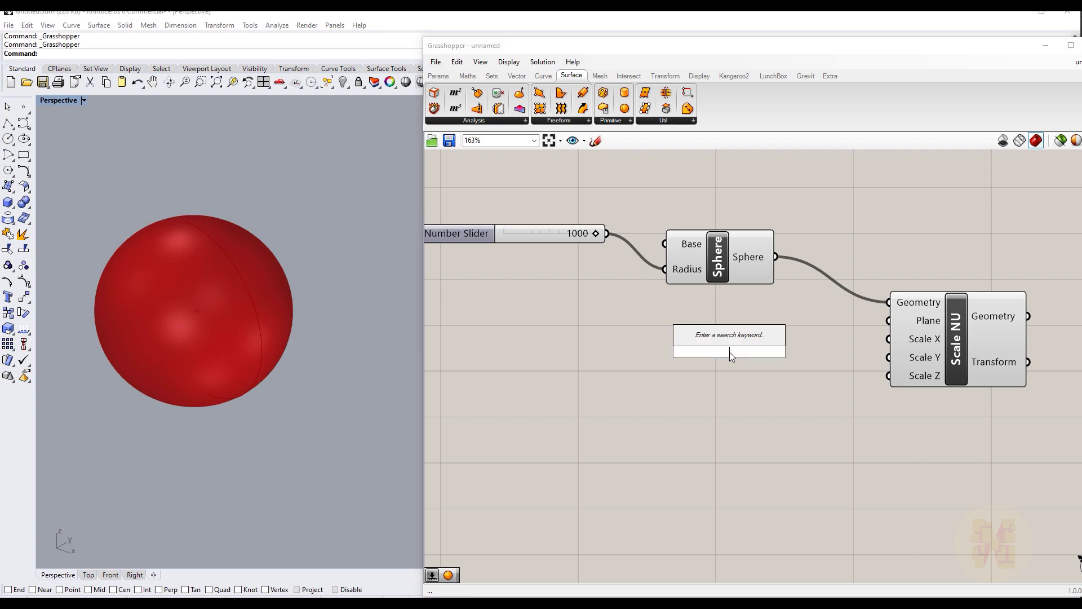
text(2)
key(Return)
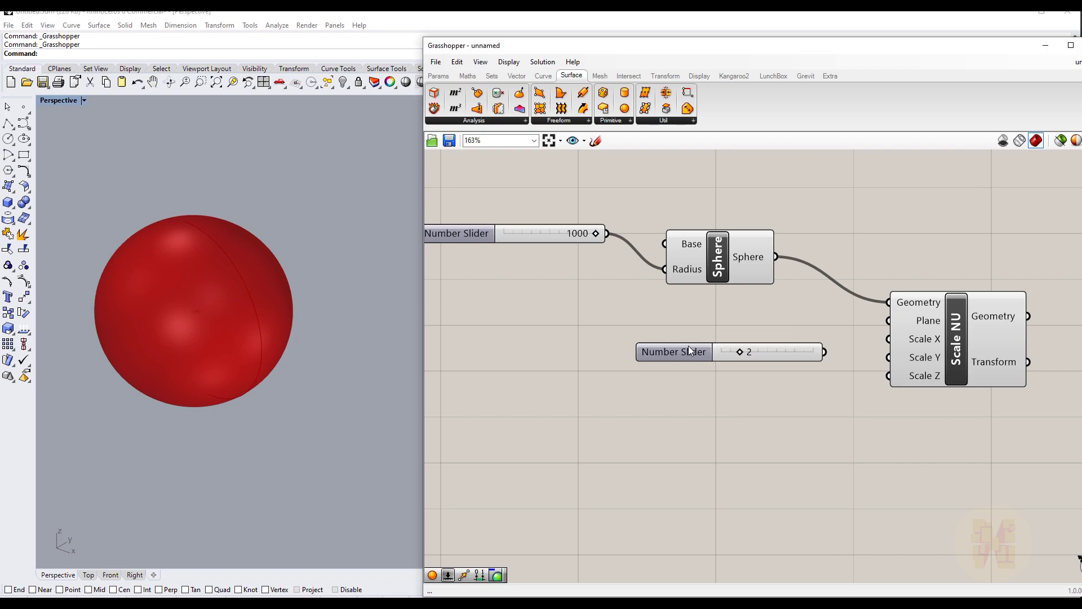
drag(688, 346, 620, 426)
drag(759, 430, 888, 358)
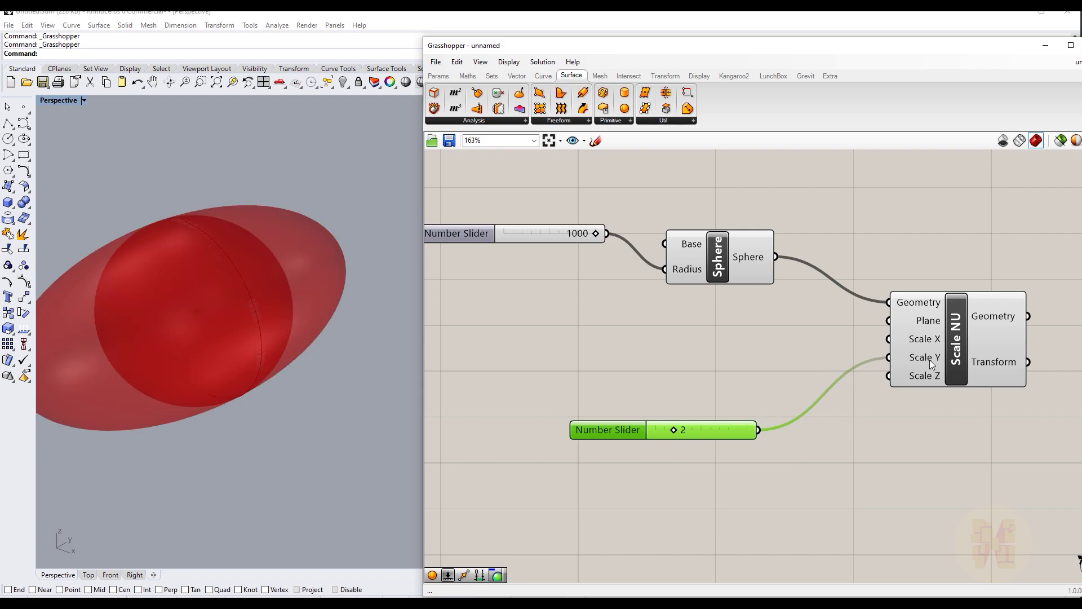
- Change the Scale Y slider's rounding to real numbers and set its value to 1.939
mouse_move(675, 430)
mouse_down()
mouse_move(689, 429)
mouse_move(665, 428)
mouse_move(677, 432)
mouse_up()
double_click(629, 433)
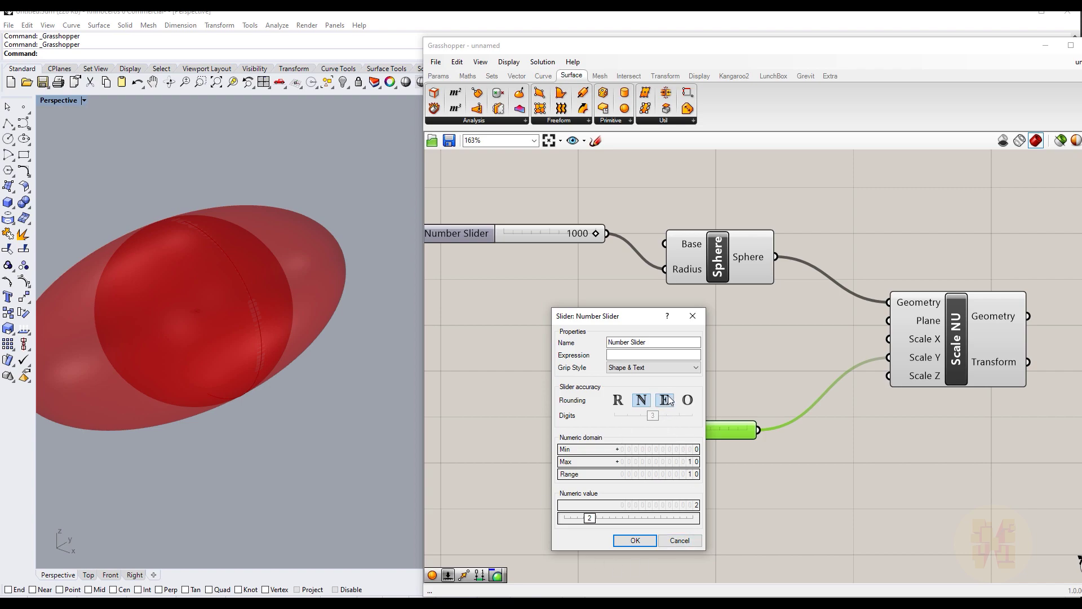
click(618, 400)
click(635, 540)
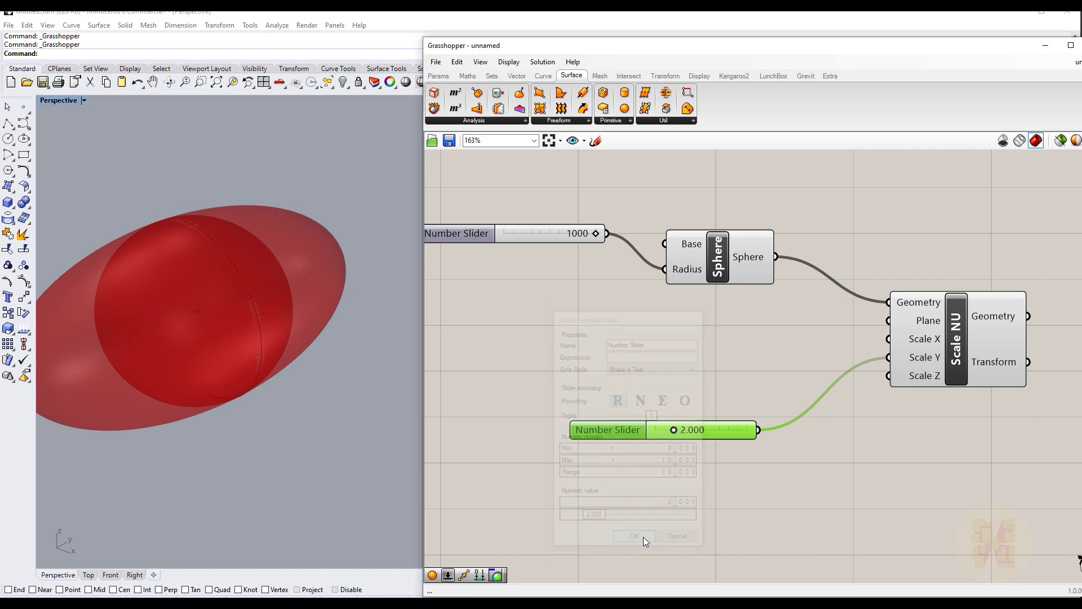
drag(673, 431, 674, 428)
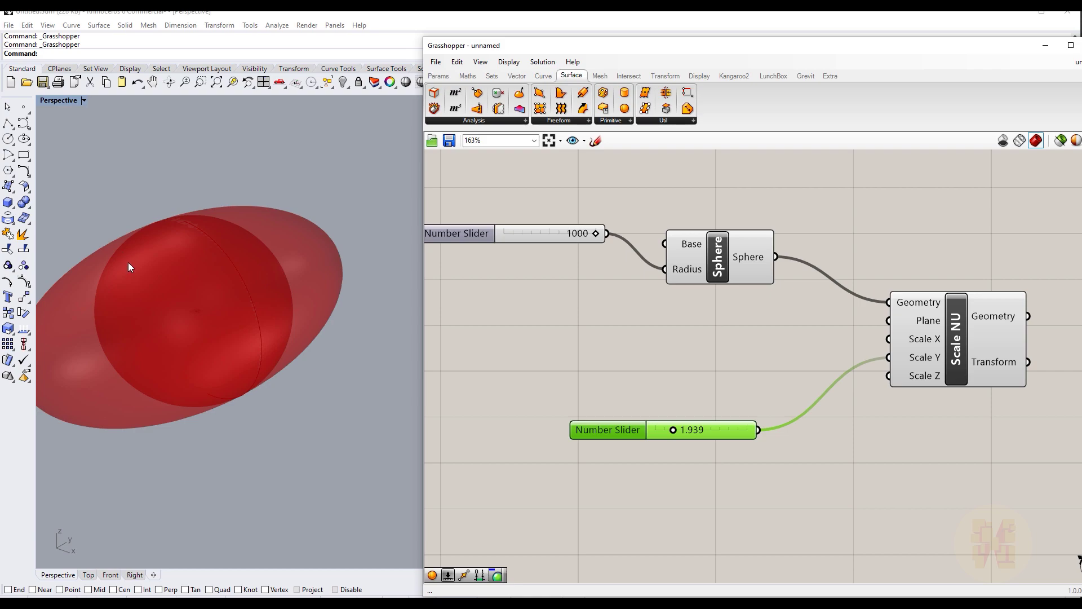
- Turn off the Sphere component's preview and view the scaled ovoid in the Perspective viewport
click(755, 350)
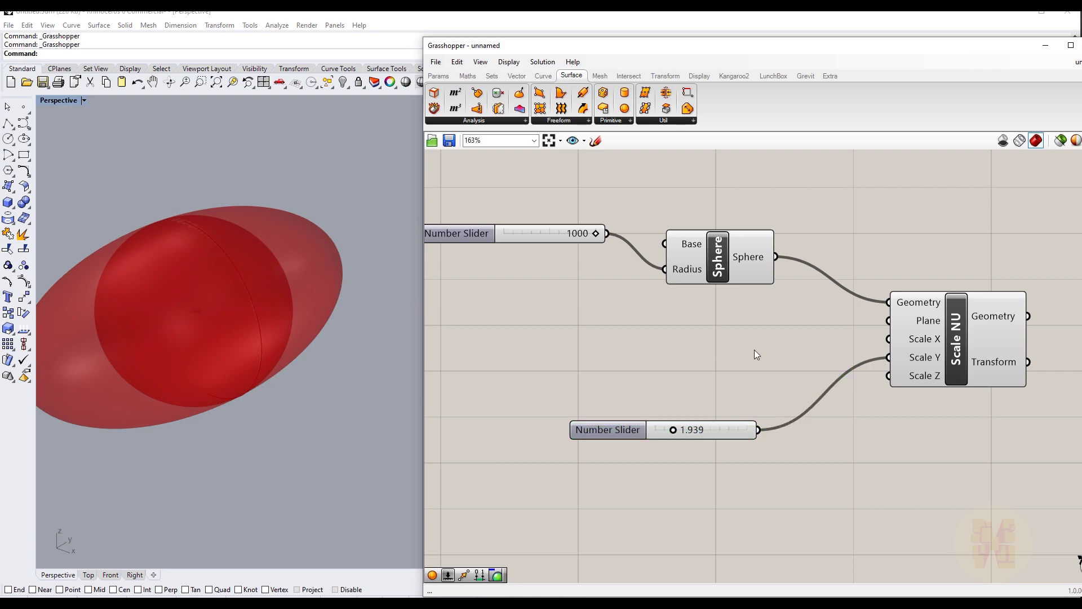
click(717, 271)
right_click(718, 271)
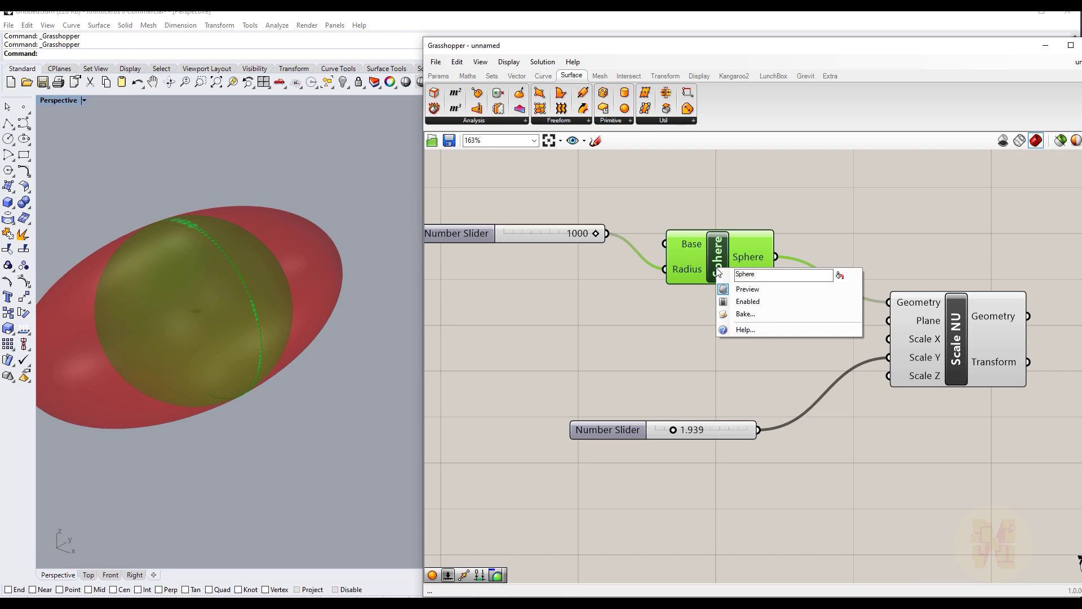
click(528, 351)
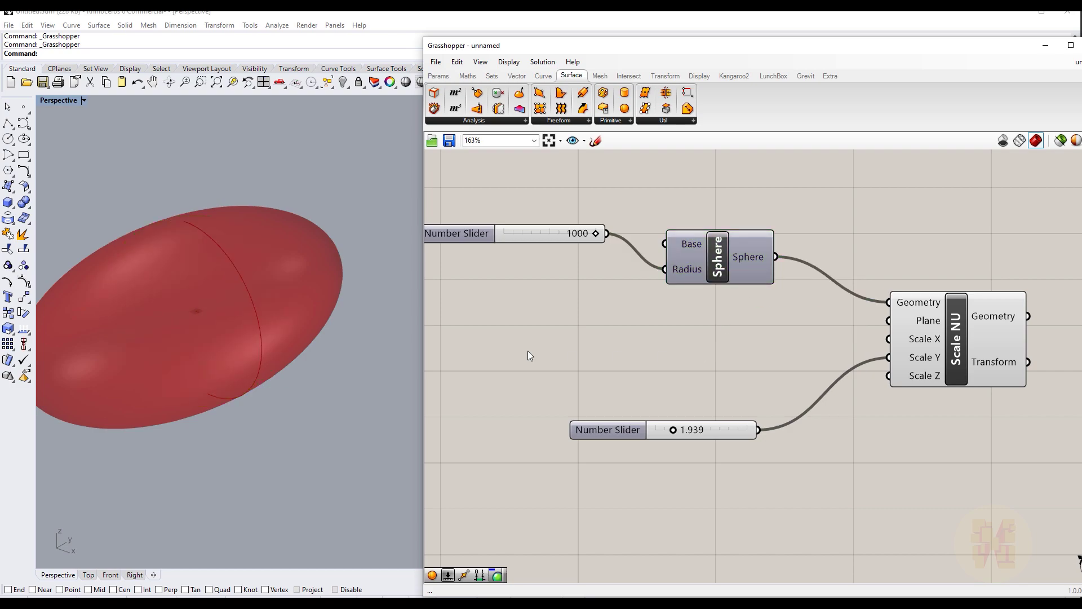
middle_click(204, 376)
scroll(346, 342, down, 2)
scroll(346, 342, up, 2)
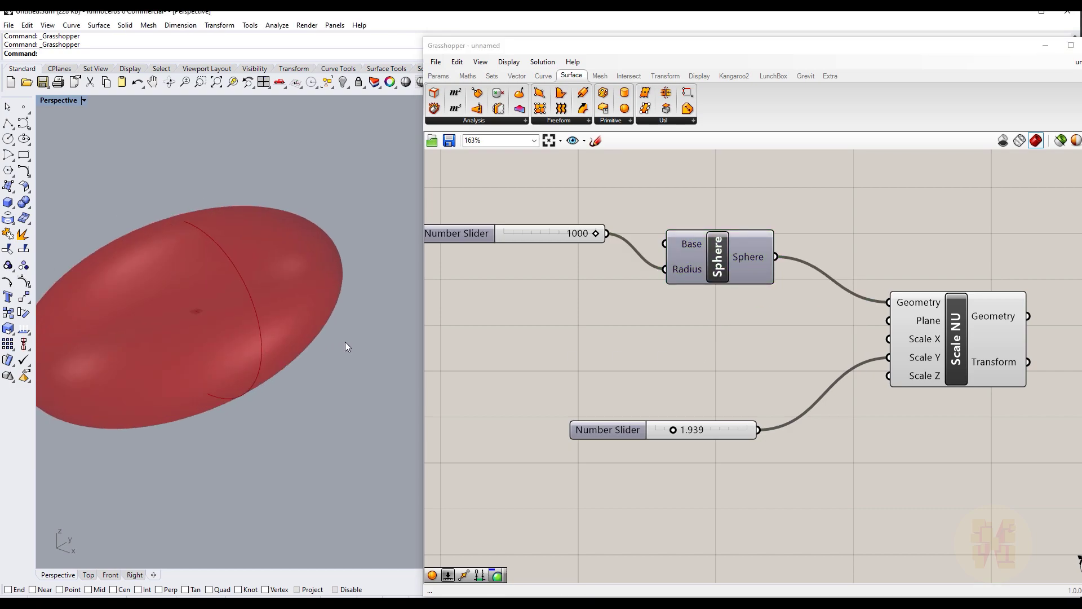
middle_click(336, 304)
right_drag(340, 363, 394, 370)
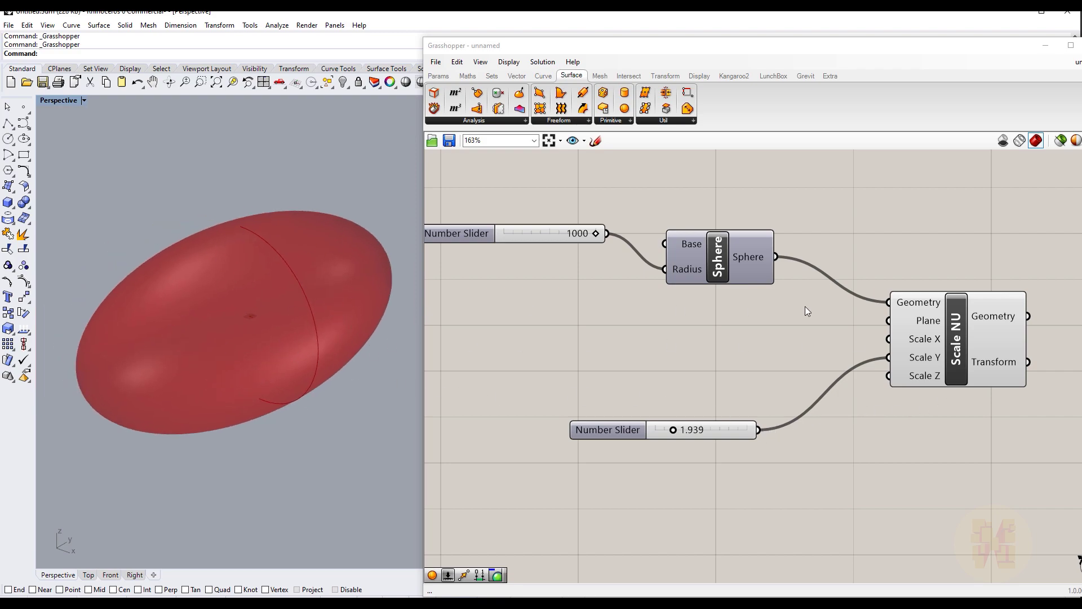
- Bake the non-uniformly scaled ovoid from the Scale NU component into the Rhino model
click(966, 327)
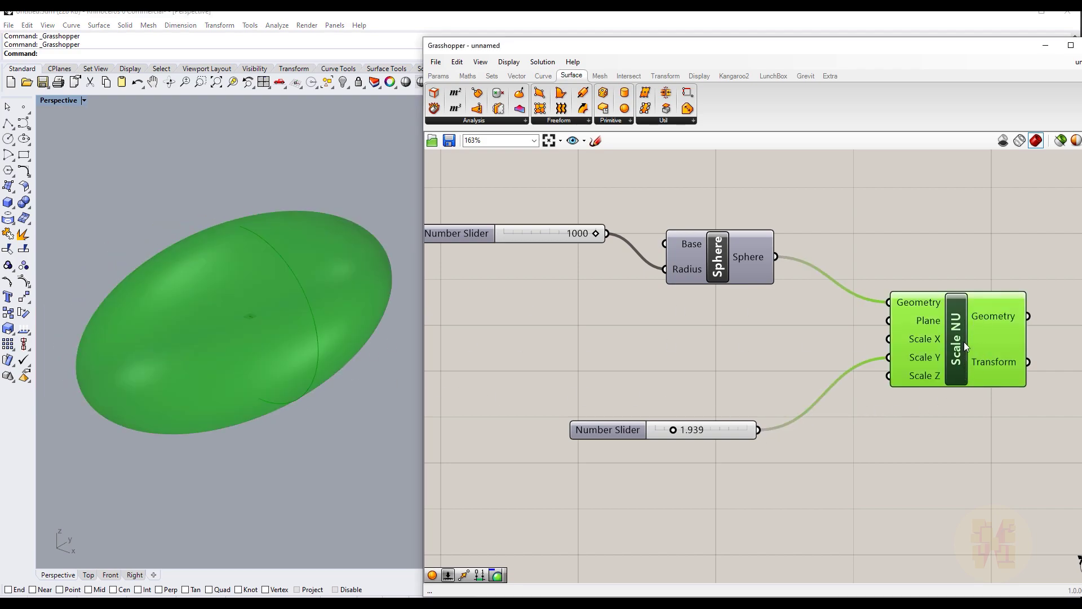
right_click(965, 342)
click(990, 391)
click(989, 498)
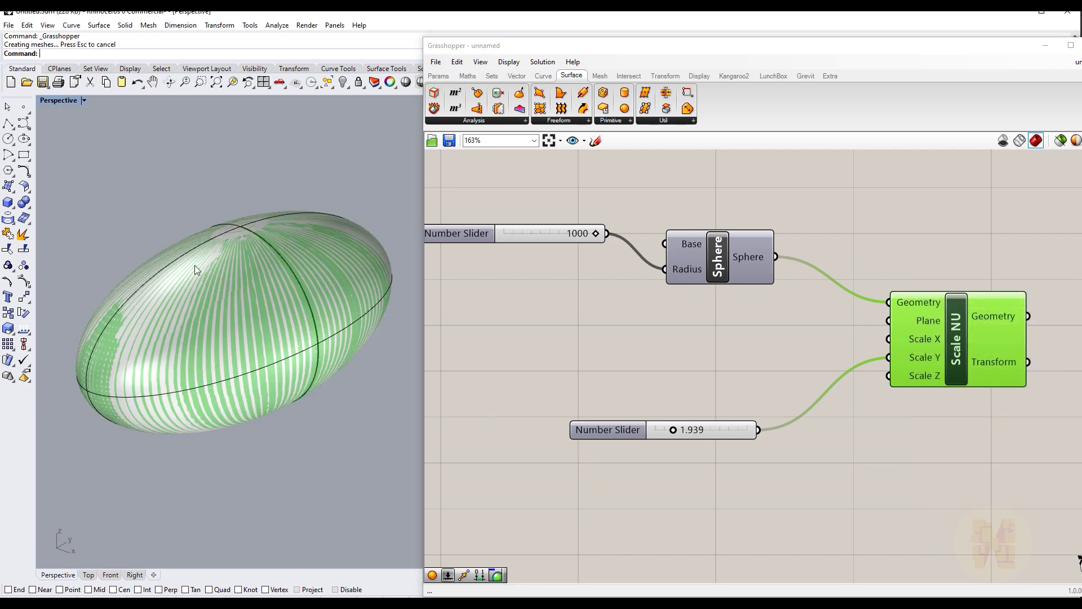
- Select the baked ovoid in Rhino and export it to the desktop as the ACIS file 2222.sat with the AutoCAD export option
click(1045, 45)
click(327, 316)
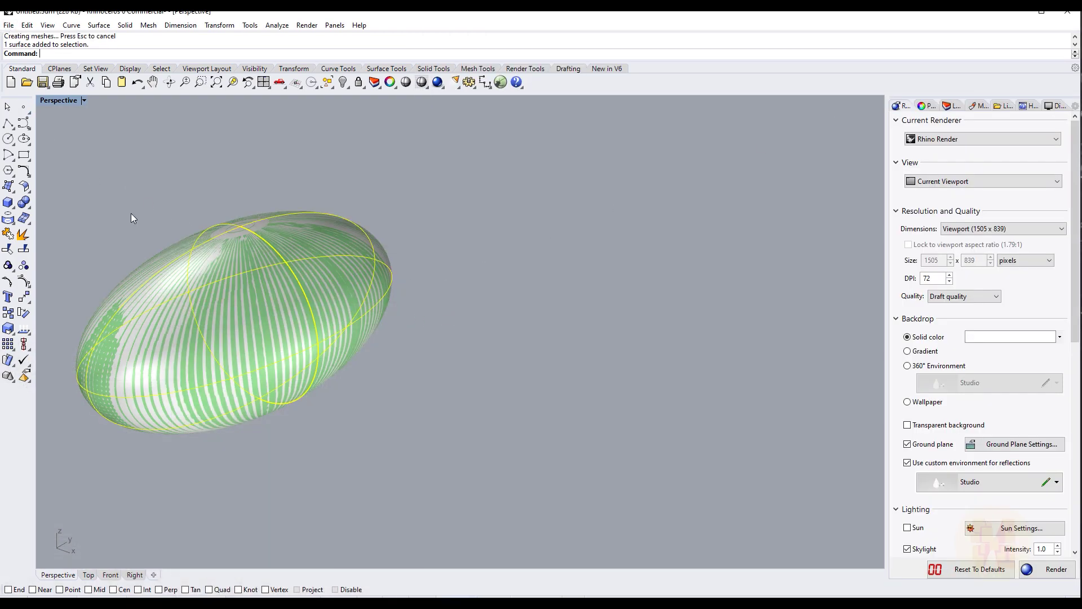
click(8, 25)
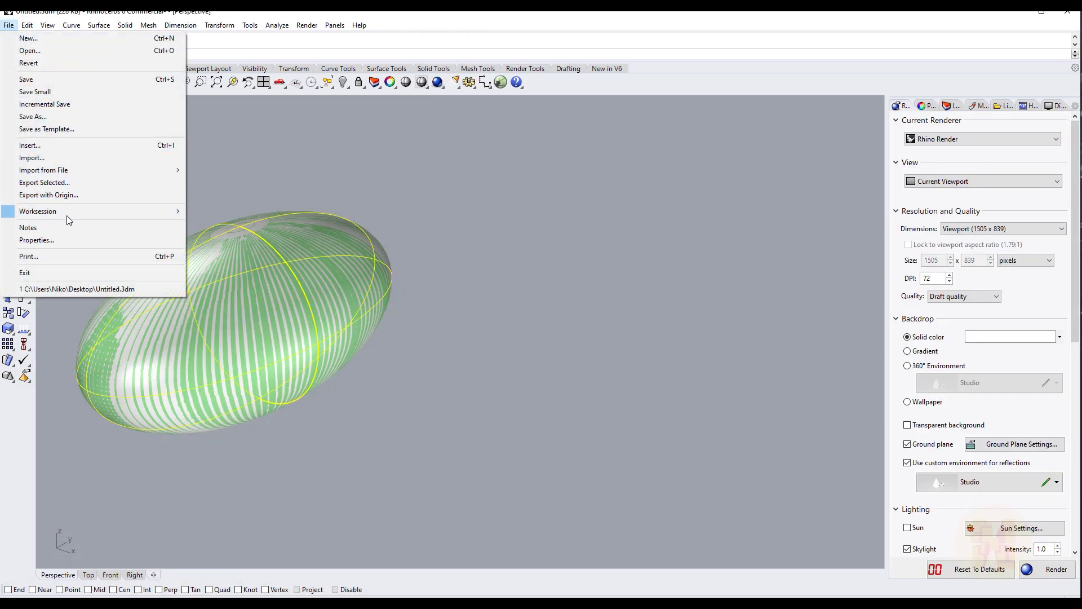
click(70, 184)
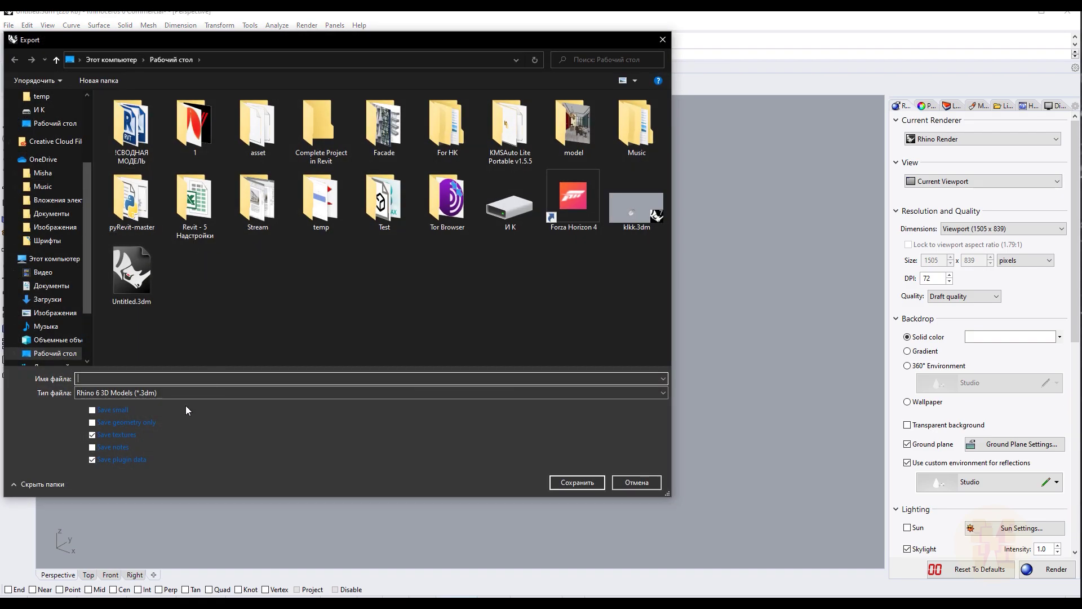
text(2222)
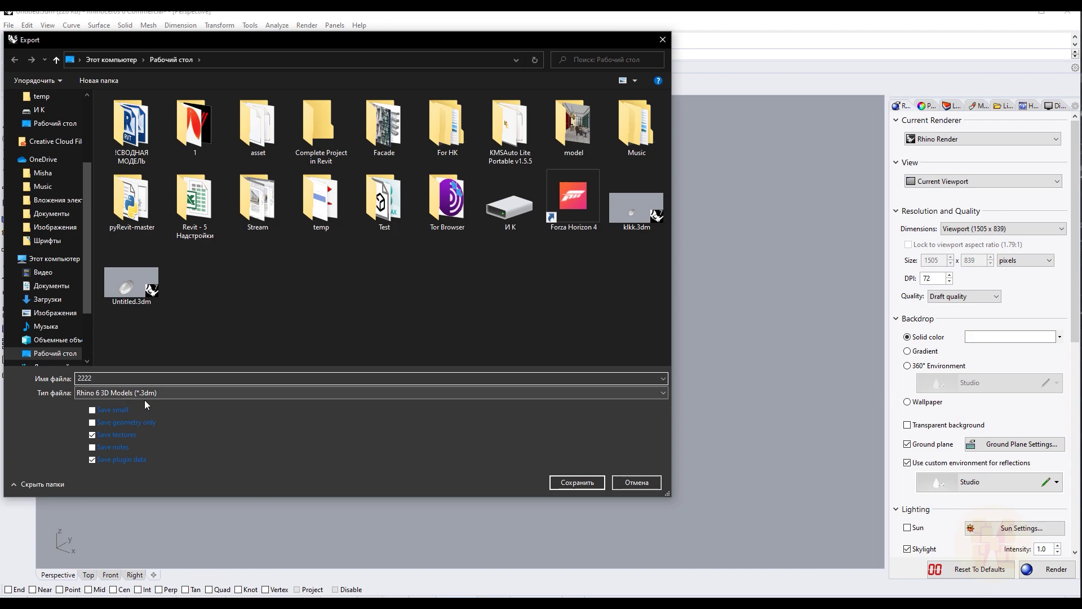
click(178, 395)
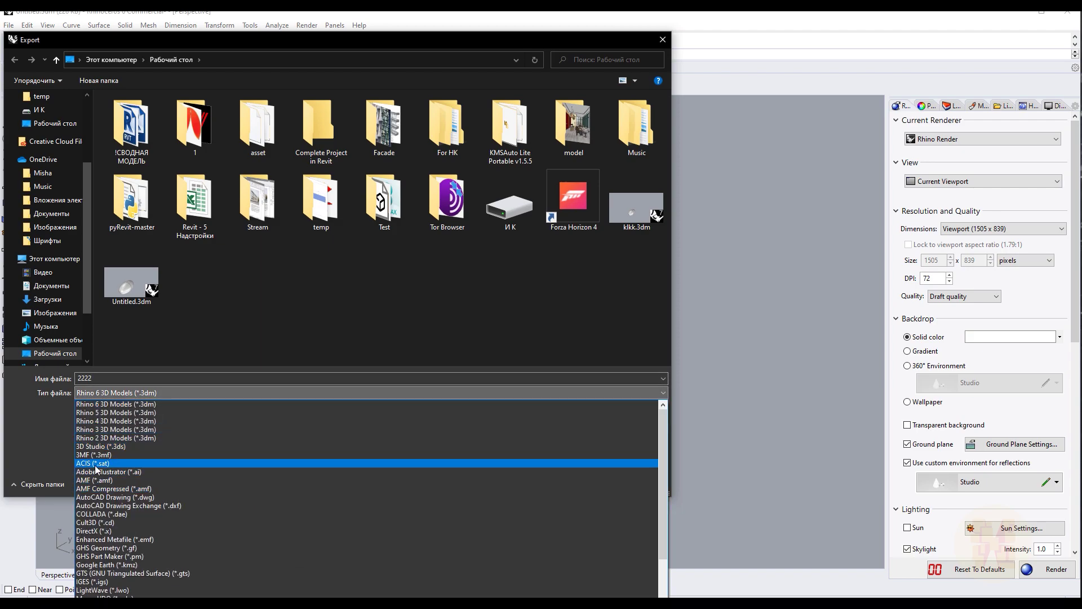
click(96, 463)
click(570, 480)
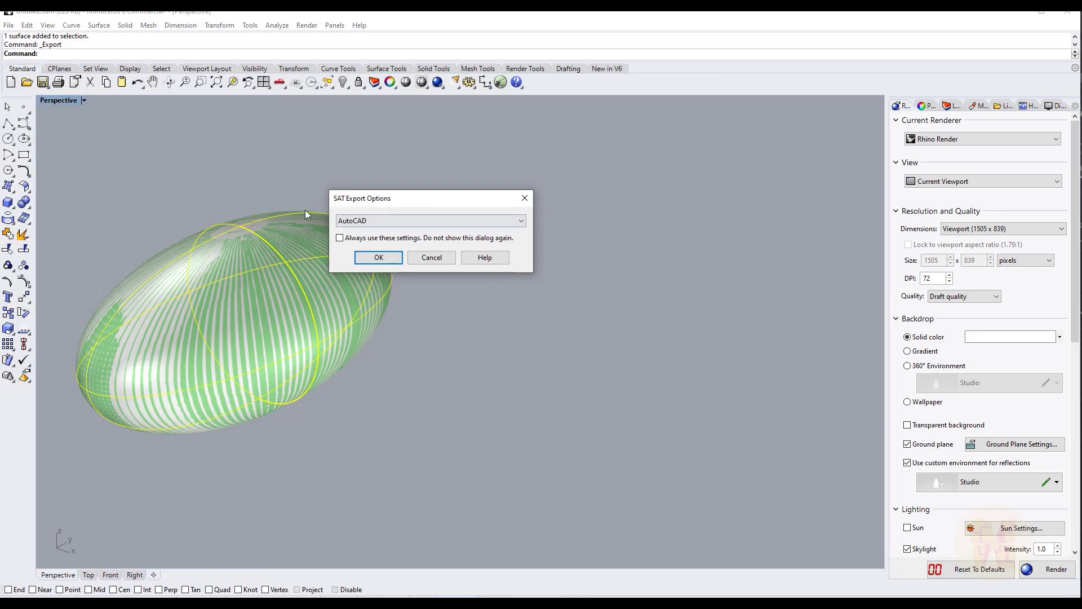
click(356, 258)
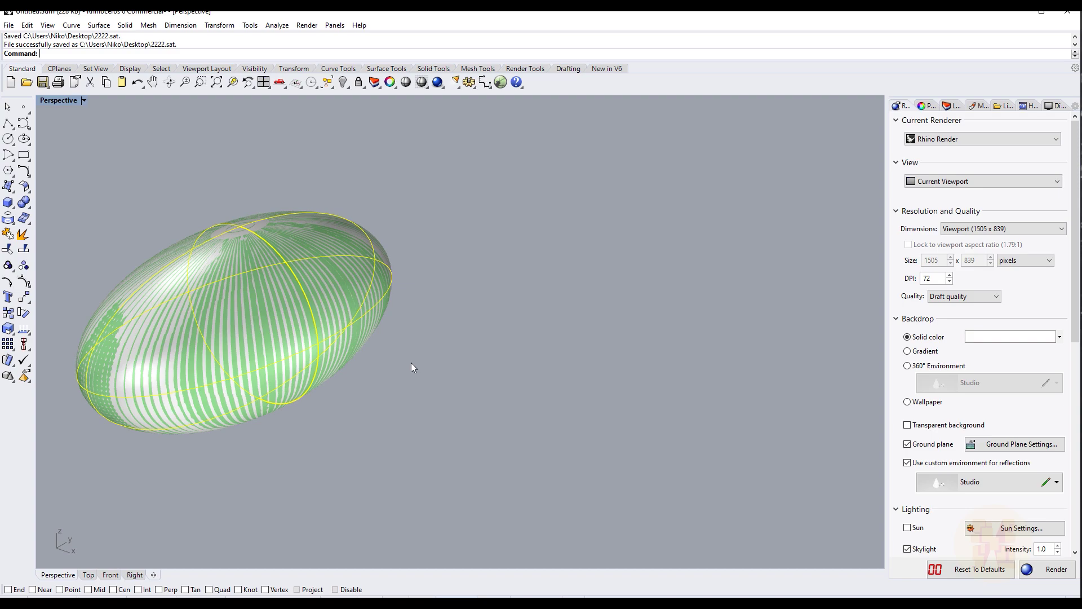
- Switch to Revit and link the ACIS SAT file 2222.sat from the desktop into the 3D view
click(1016, 11)
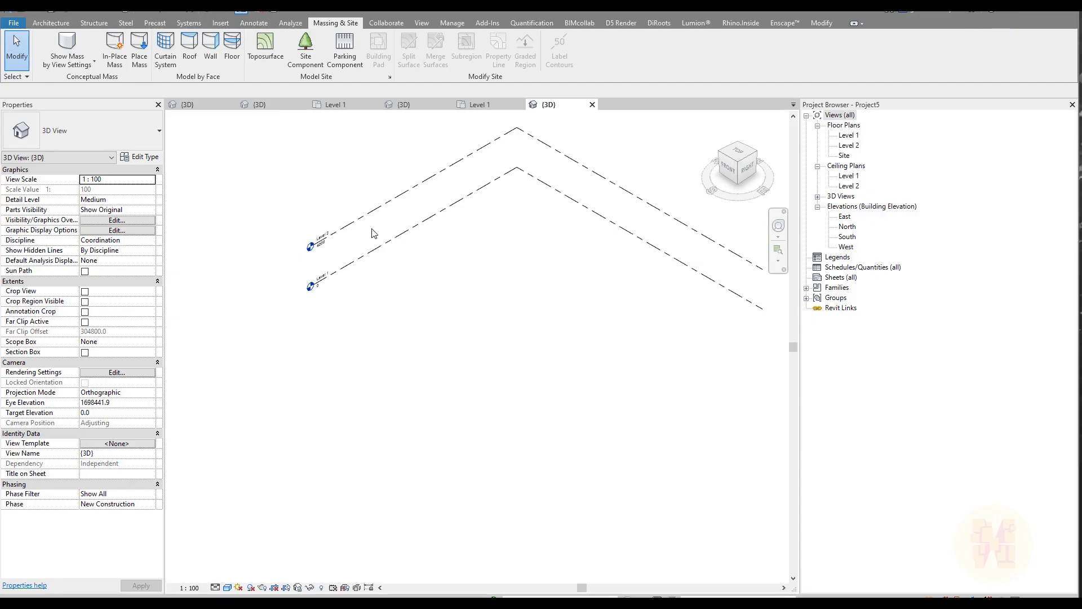
click(228, 25)
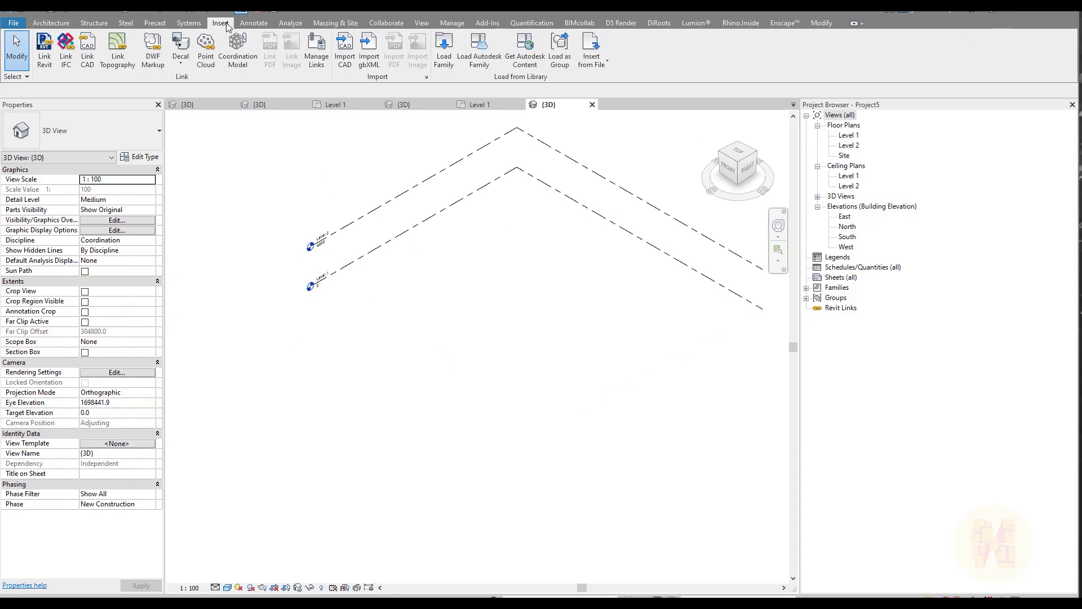
click(92, 52)
click(372, 350)
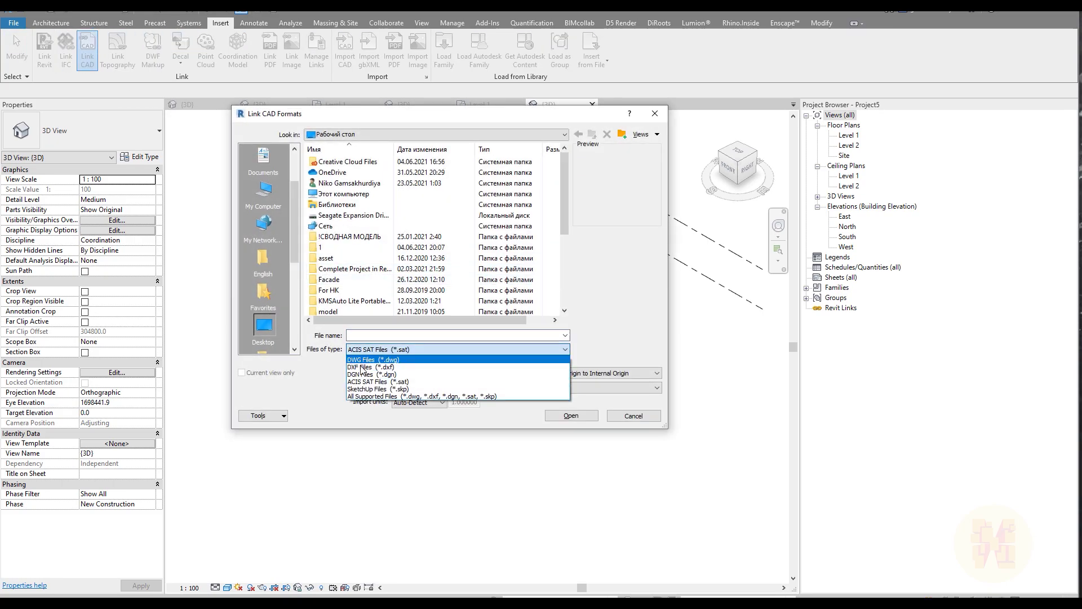
click(406, 382)
scroll(403, 275, down, 4)
click(332, 279)
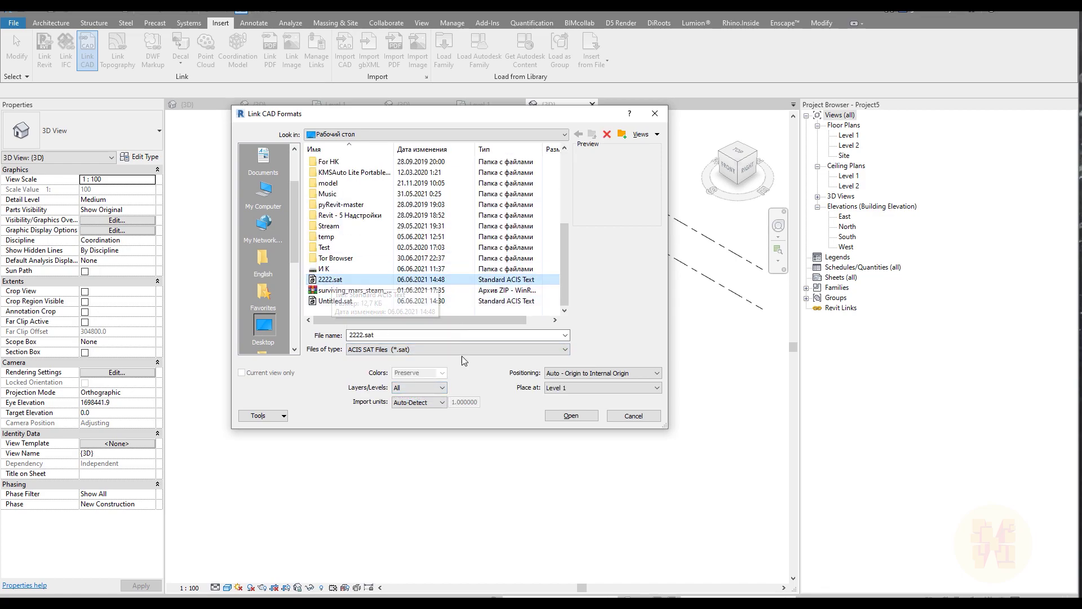
click(574, 417)
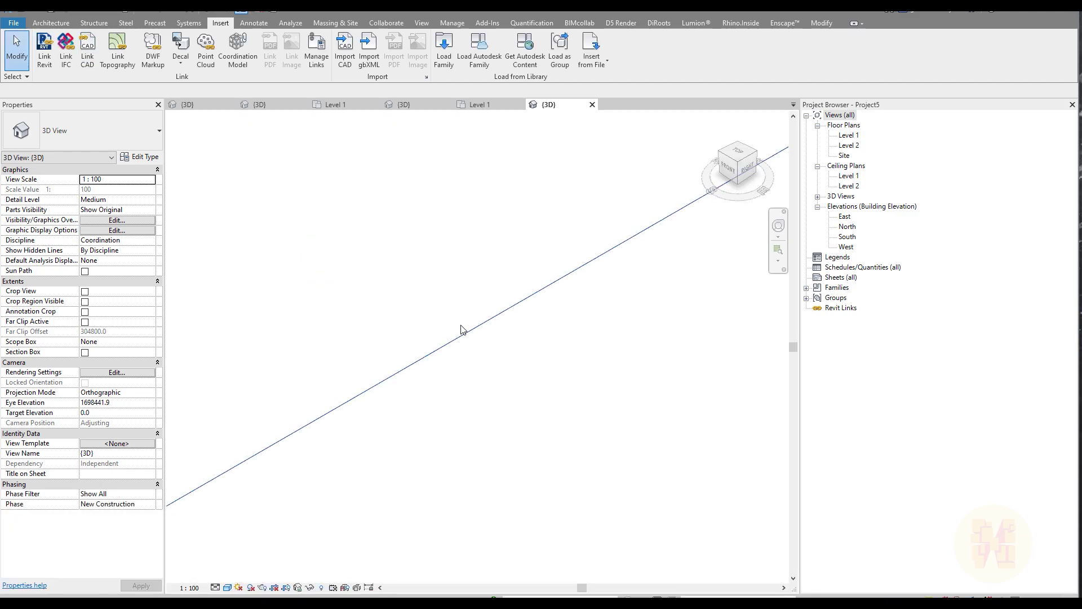
- Fit the linked ovoid in the 3D view, select it and examine its shape from different angles
key(z)
key(f)
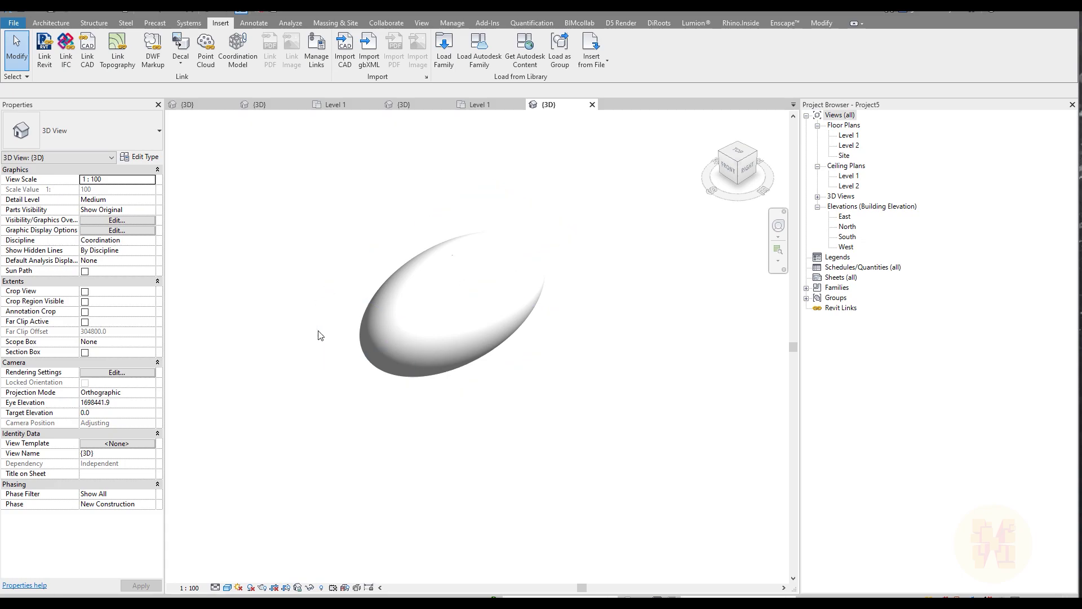
click(445, 341)
shift+middle_drag(379, 389, 445, 387)
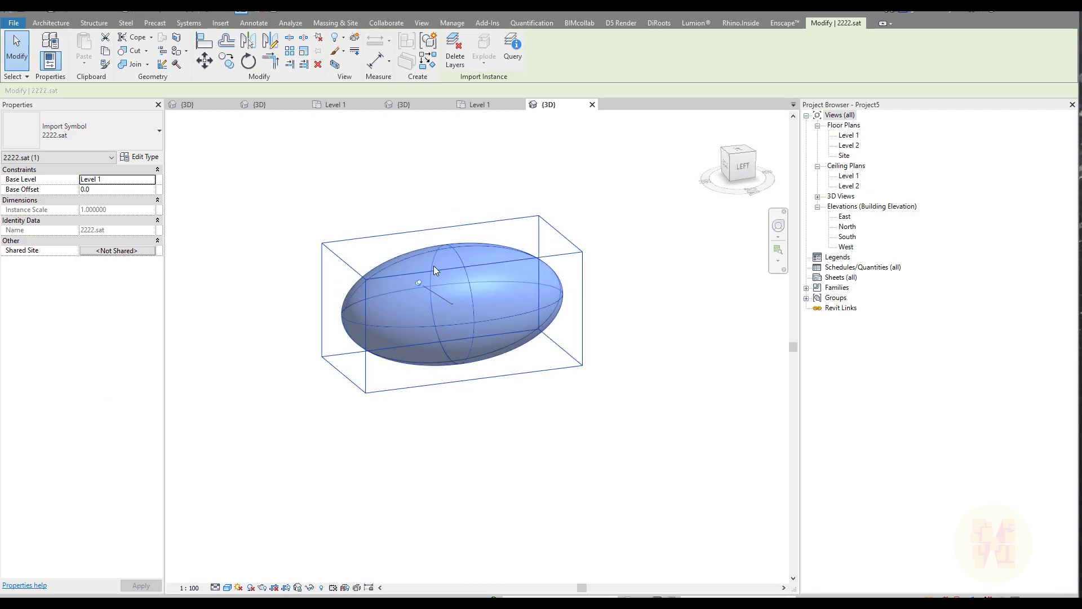
scroll(435, 269, up, 2)
shift+middle_drag(434, 262, 423, 174)
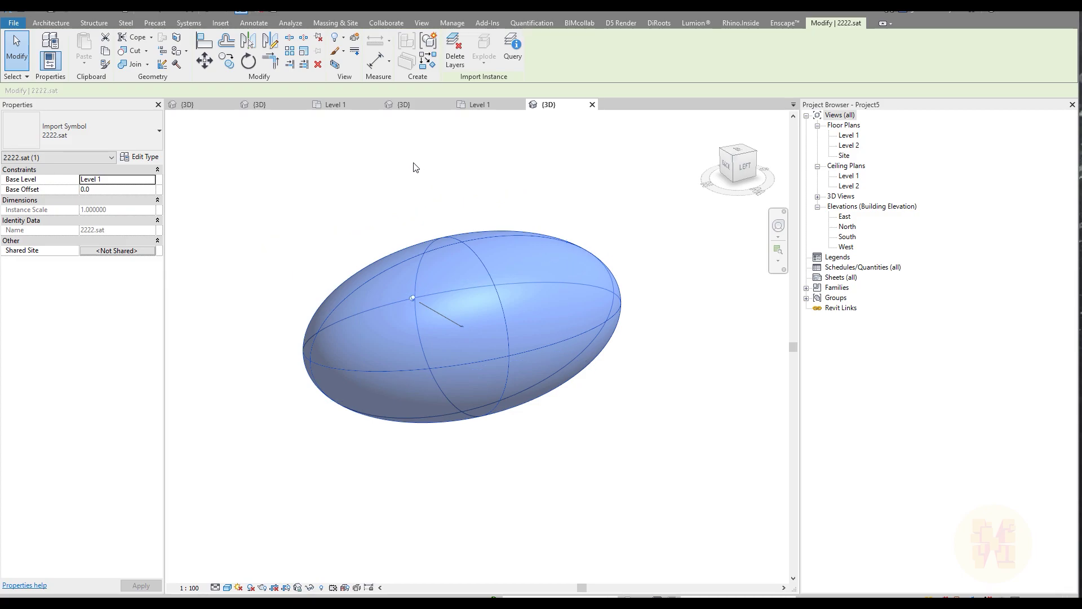
click(411, 162)
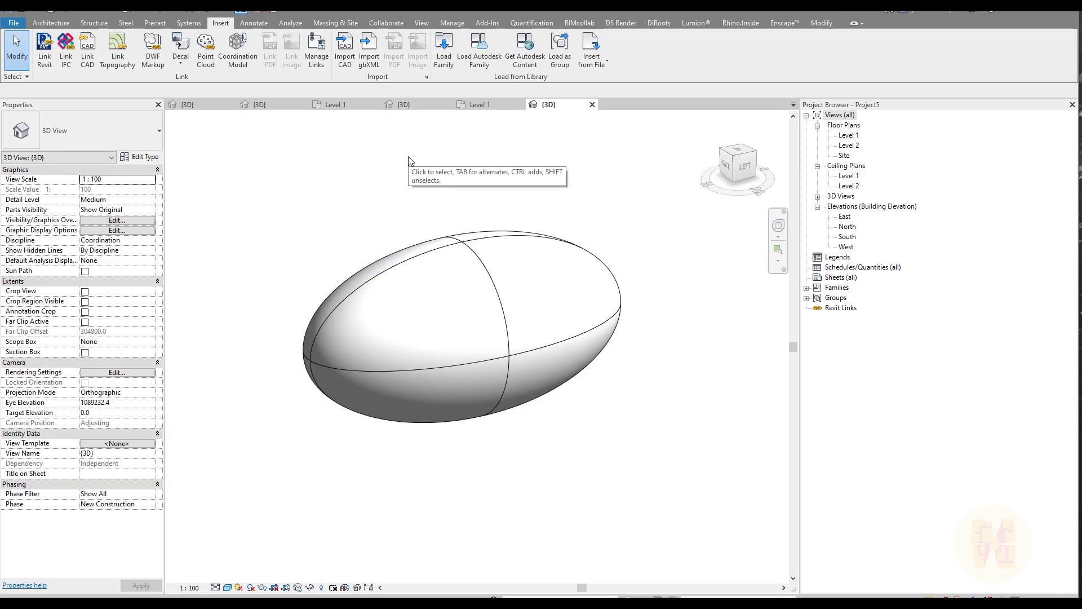